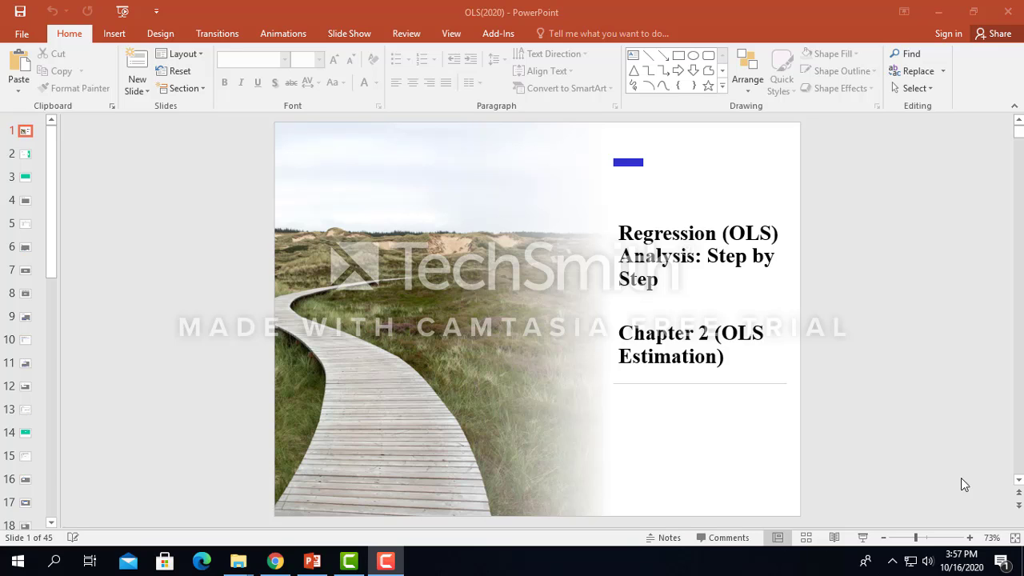
Step: Present the OLS(2020) deck from slide 1, then return to editing at slide 3, ESTIMATION
left_click(864, 538)
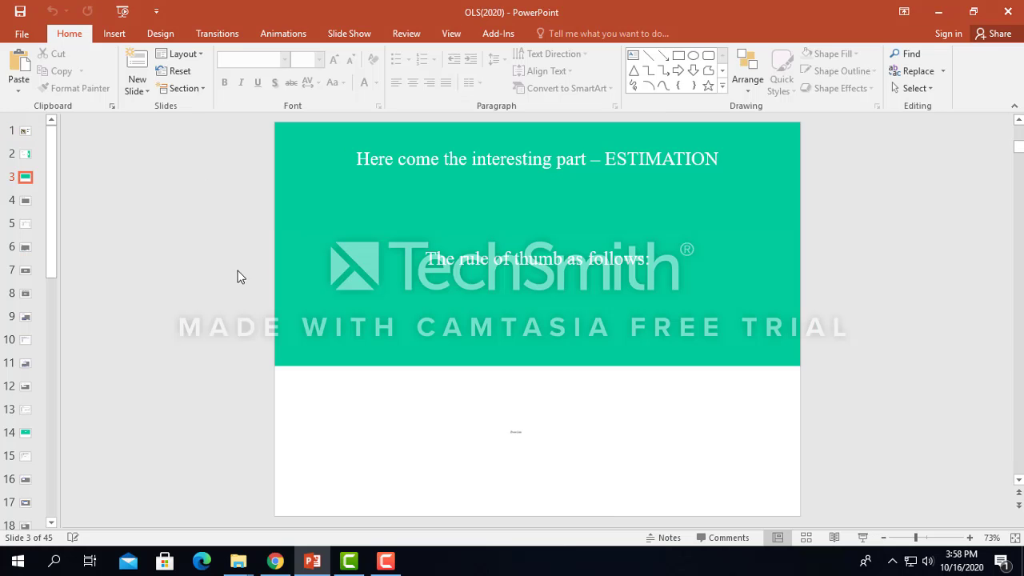
Step: Open the Swk(example) workbook from the Chap2 folder full-screen and compare Sheet1 with Sheet2
mouse_move(242, 568)
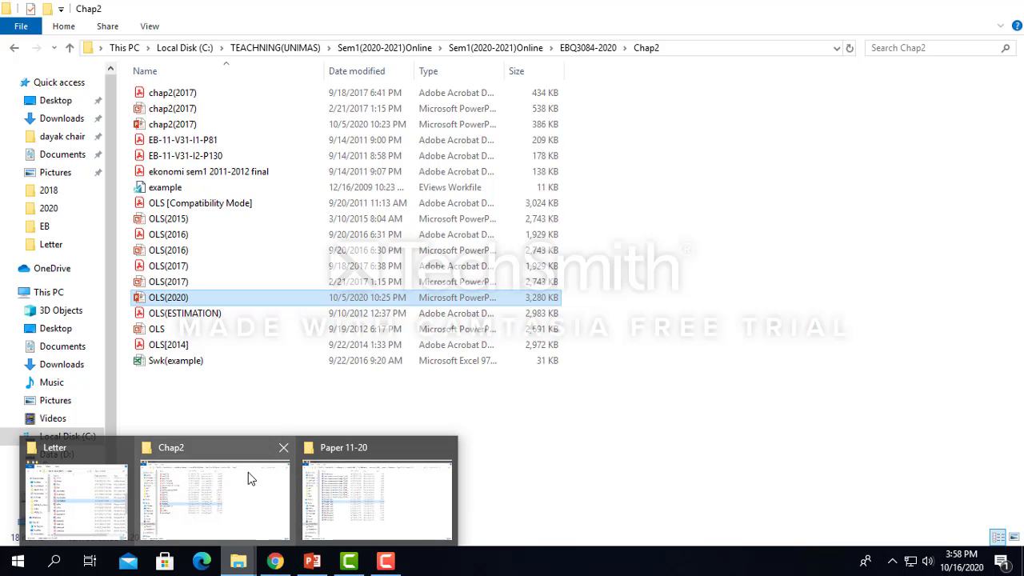
left_click(248, 472)
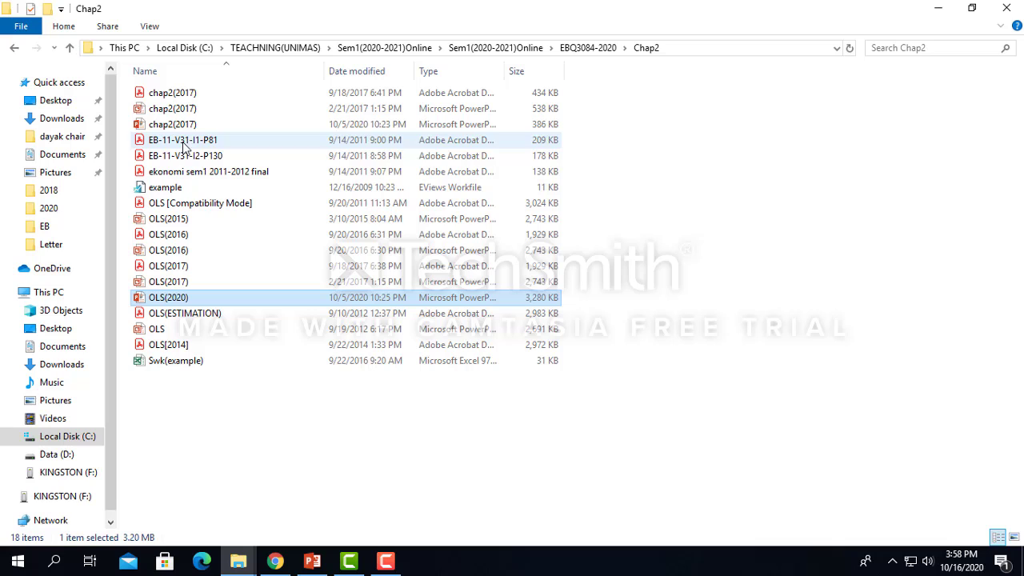
double_click(184, 365)
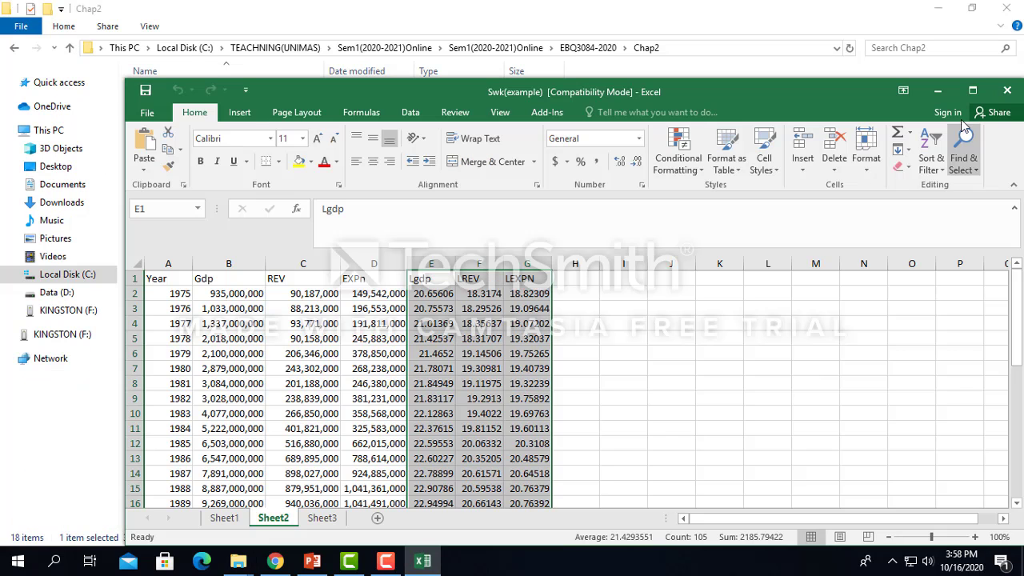
left_click(975, 92)
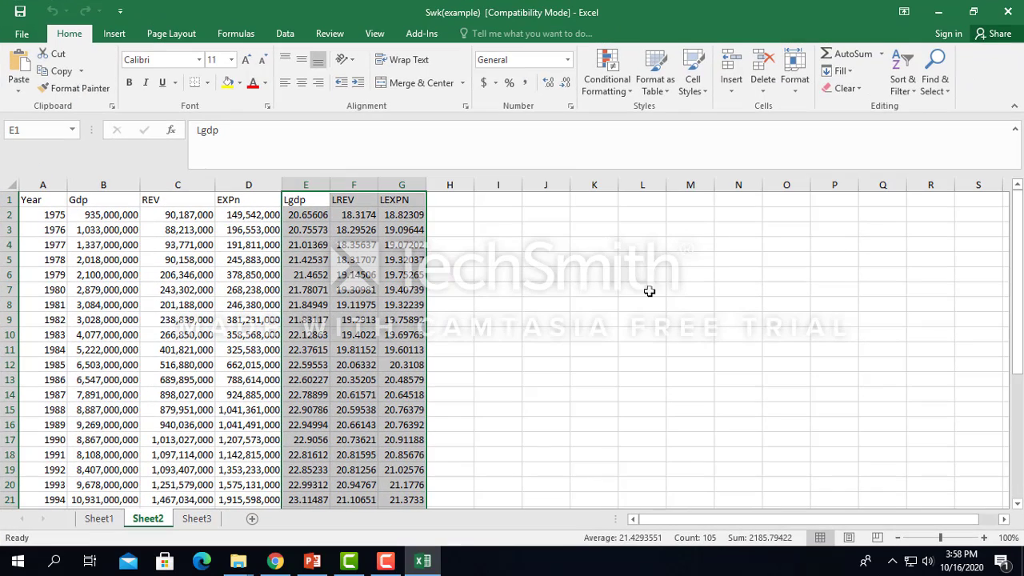
left_click(99, 518)
left_click(157, 519)
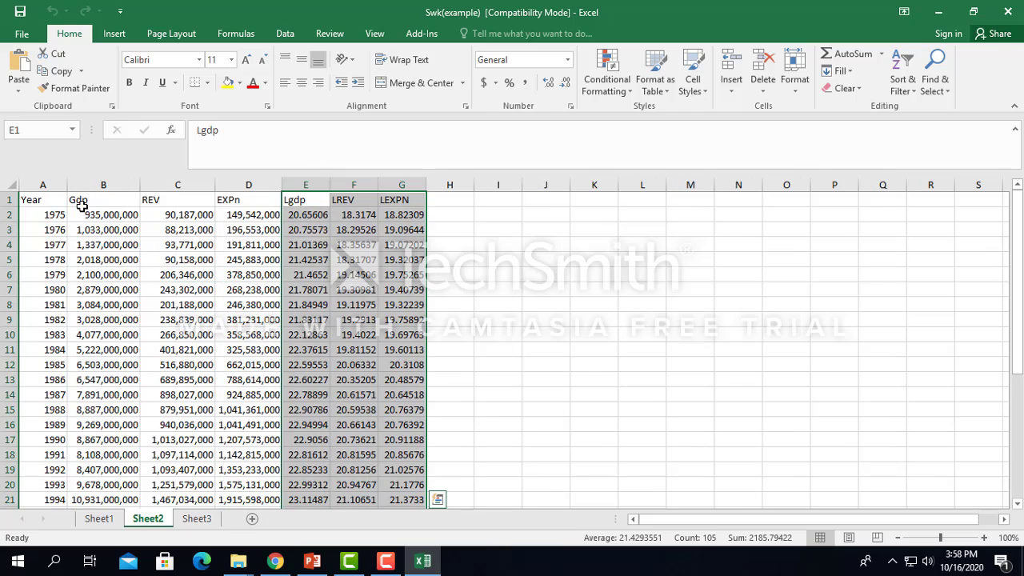
Step: Review the Gdp, REV and EXPn headings and check the last Gdp value in B35
left_click(90, 201)
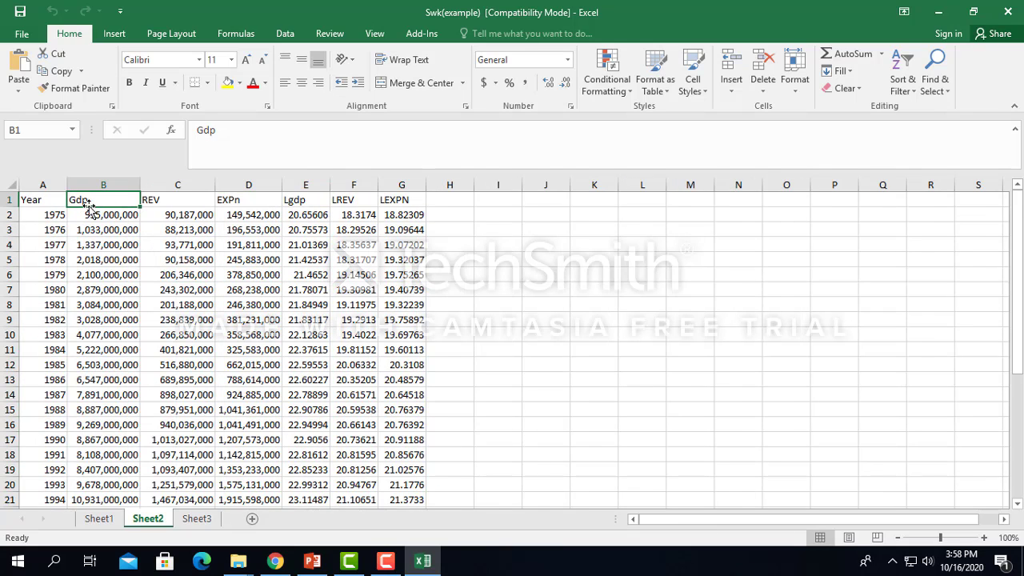
left_click(387, 565)
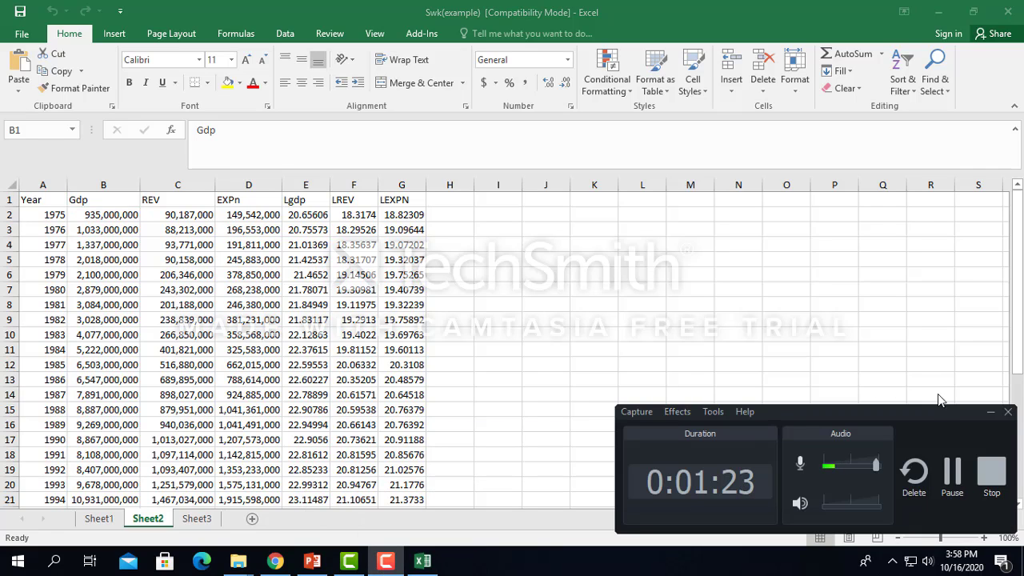
left_click(989, 415)
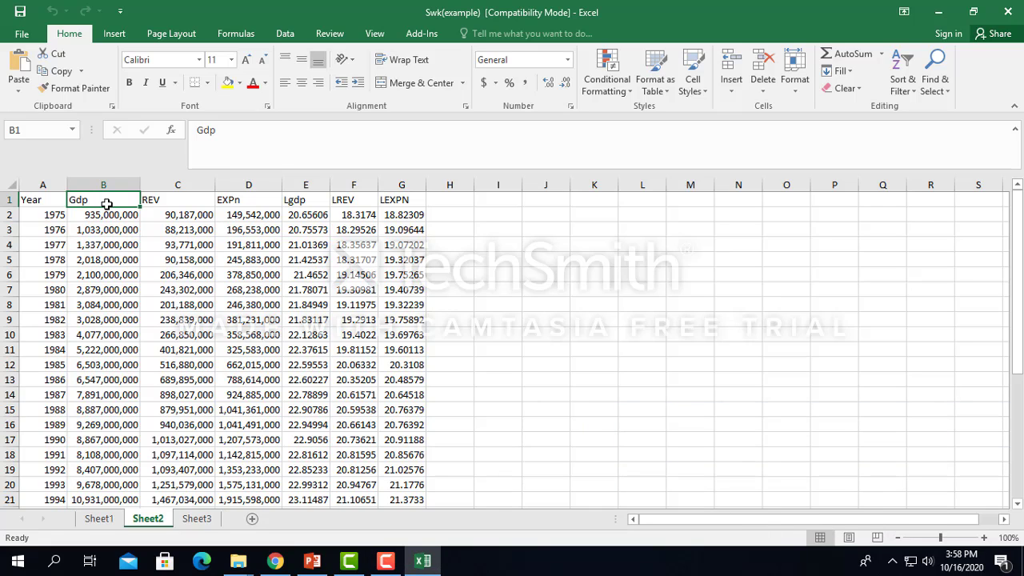
left_click(183, 201)
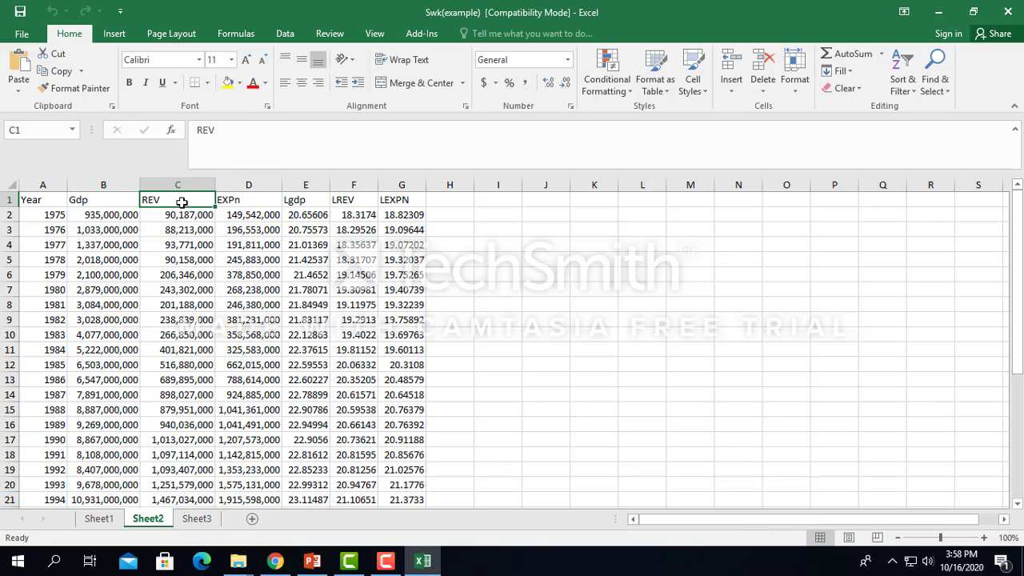
left_click(240, 202)
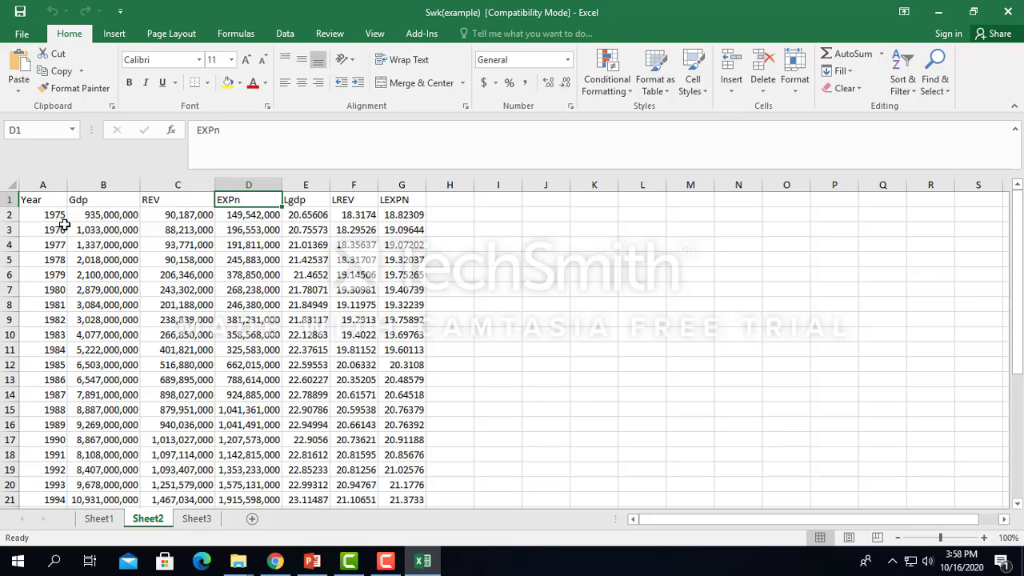
scroll(124, 412, "down", 7)
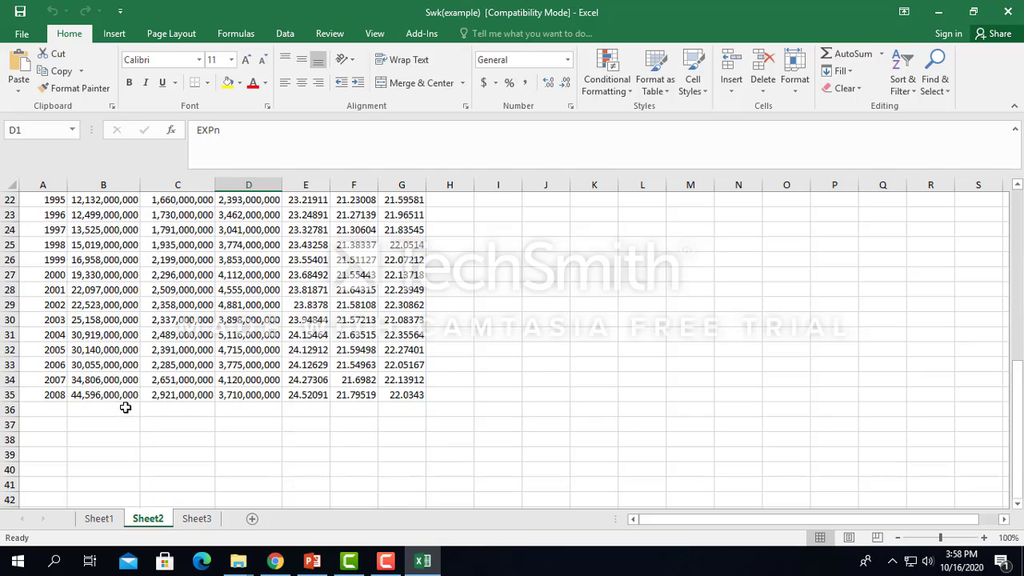
scroll(96, 432, "up", 1)
left_click(88, 440)
scroll(173, 413, "up", 6)
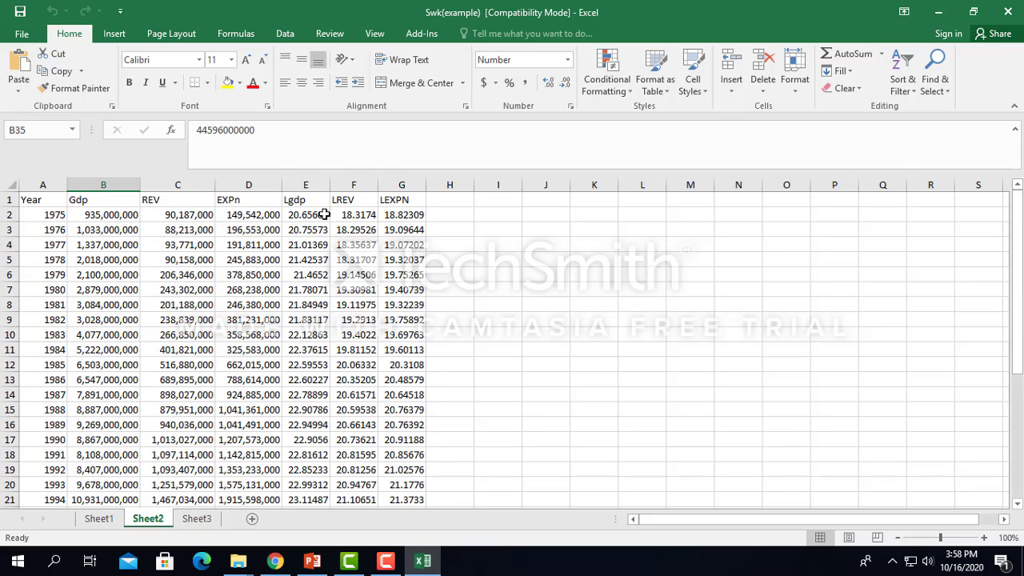
Step: Highlight the logged columns E–G, then the raw Gdp, REV and EXPn data
left_click_drag(305, 185, 404, 186)
left_click(483, 245)
left_click_drag(77, 200, 241, 392)
left_click(520, 317)
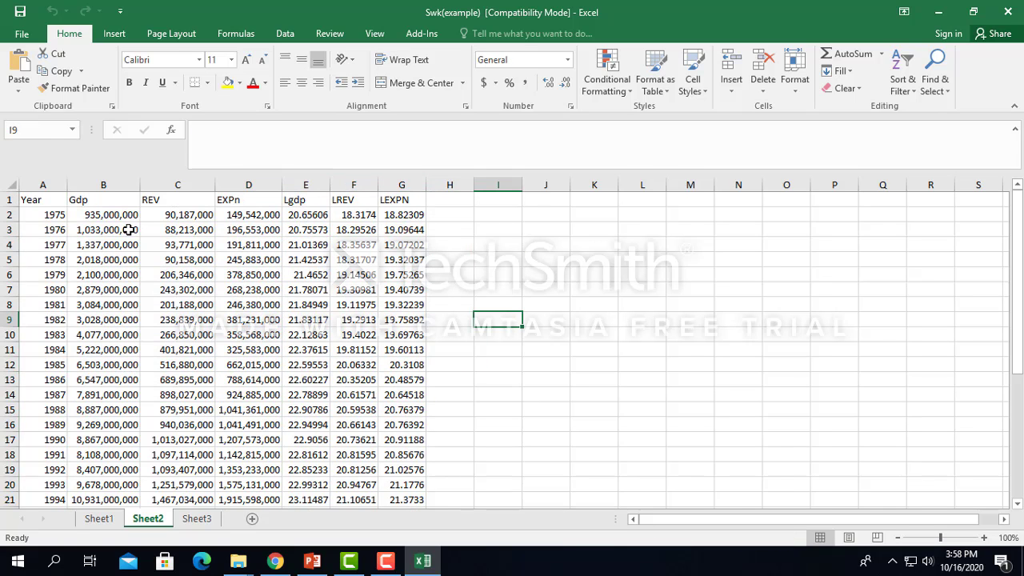
Step: Launch EViews 10 from the desktop past its licence notice, then return to the slide deck
left_click(942, 10)
left_click(941, 8)
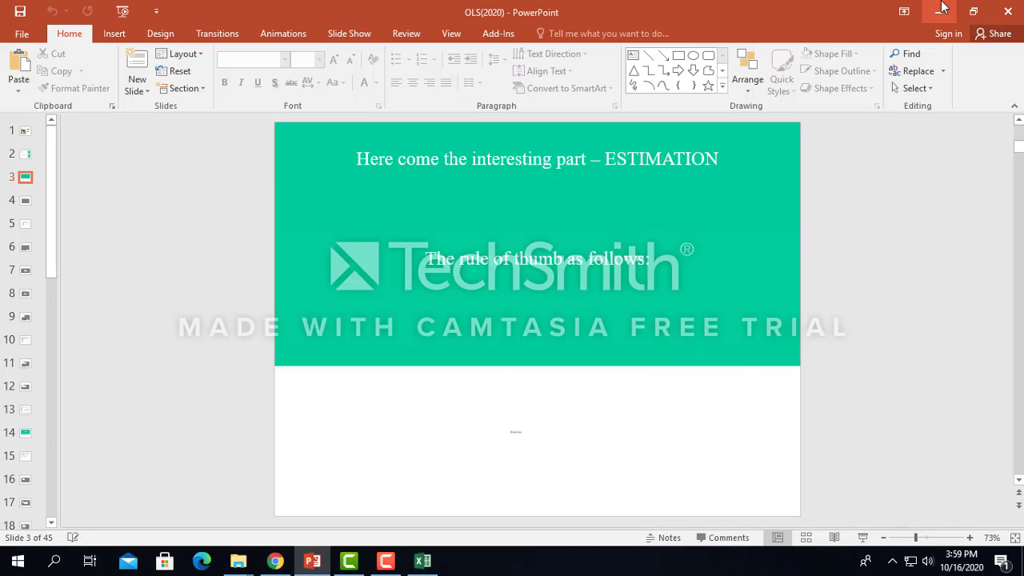
left_click(941, 9)
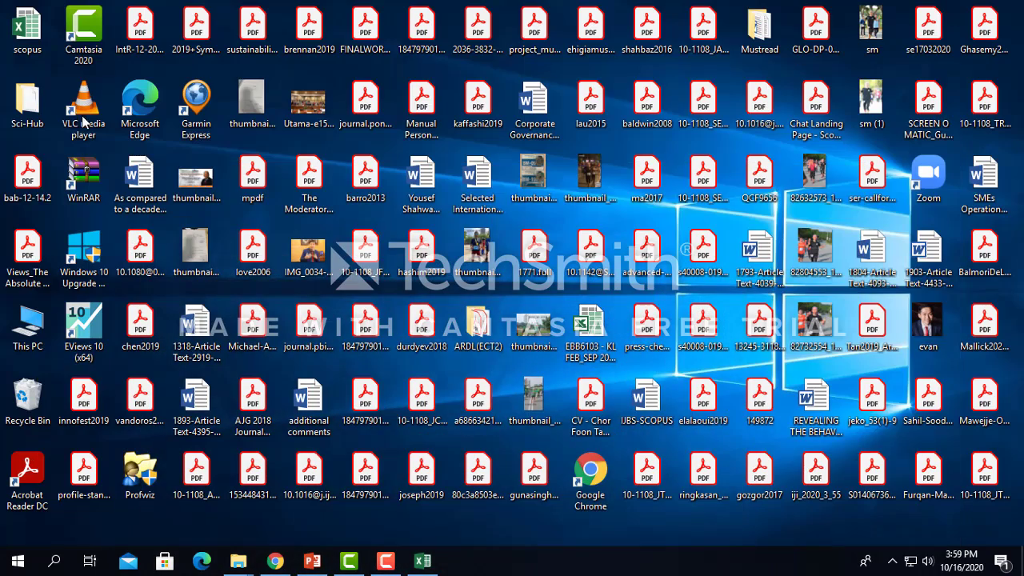
double_click(92, 341)
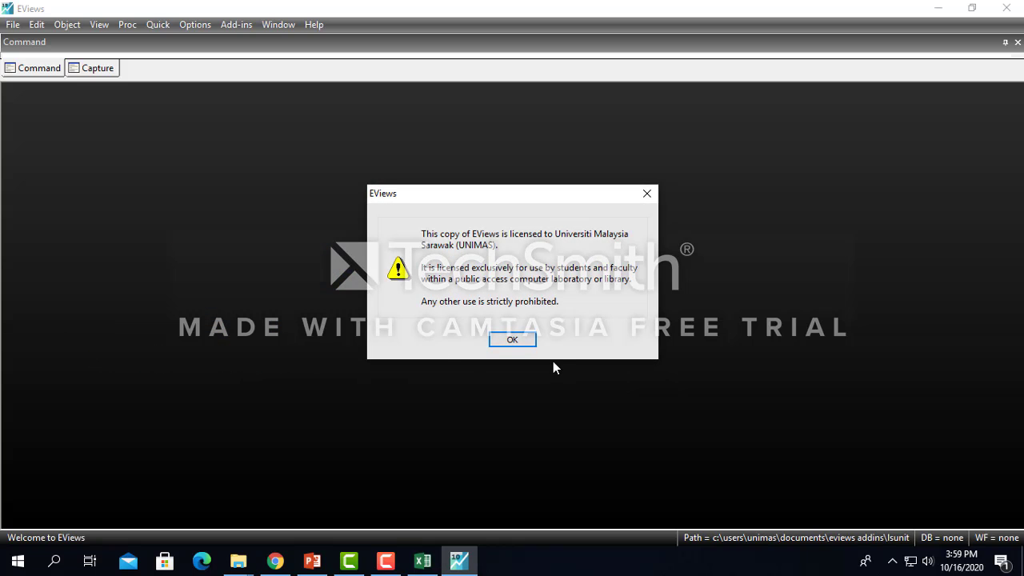
left_click(512, 339)
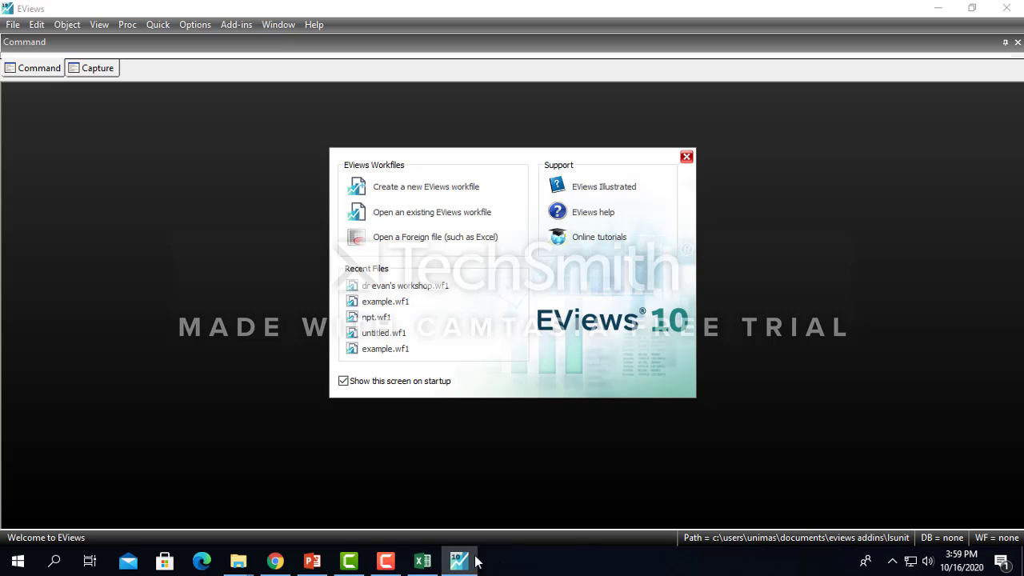
left_click(312, 562)
Step: Follow slides 4–6 of the deck, switching between it and the EViews startup screen
scroll(885, 485, "down", 1)
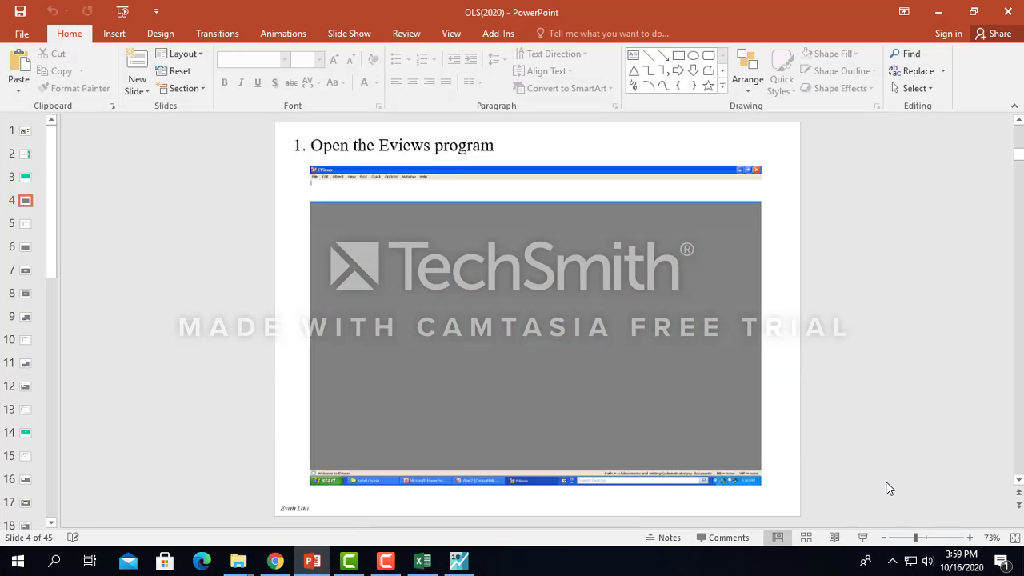
left_click(459, 561)
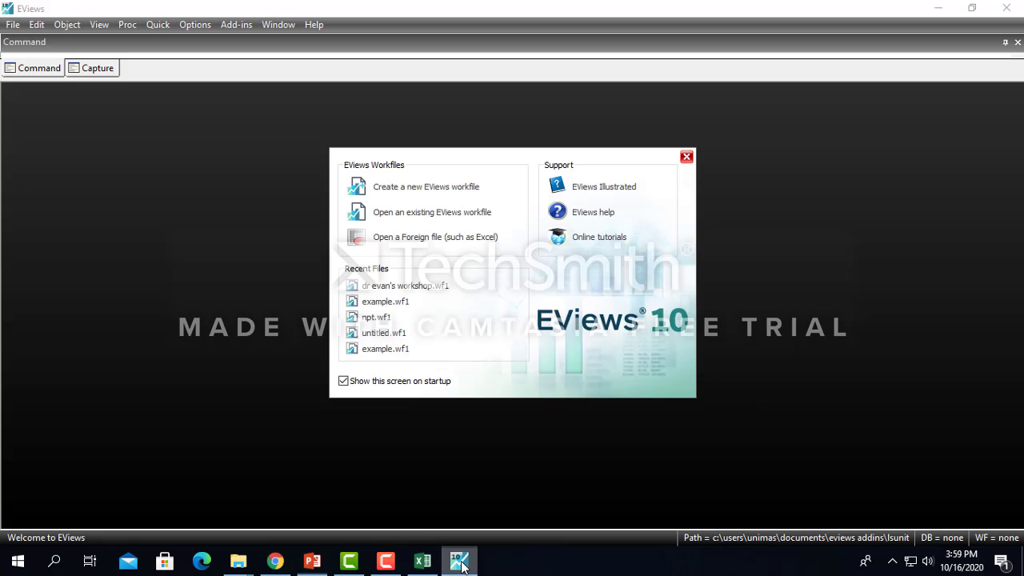
left_click(312, 561)
scroll(940, 378, "down", 1)
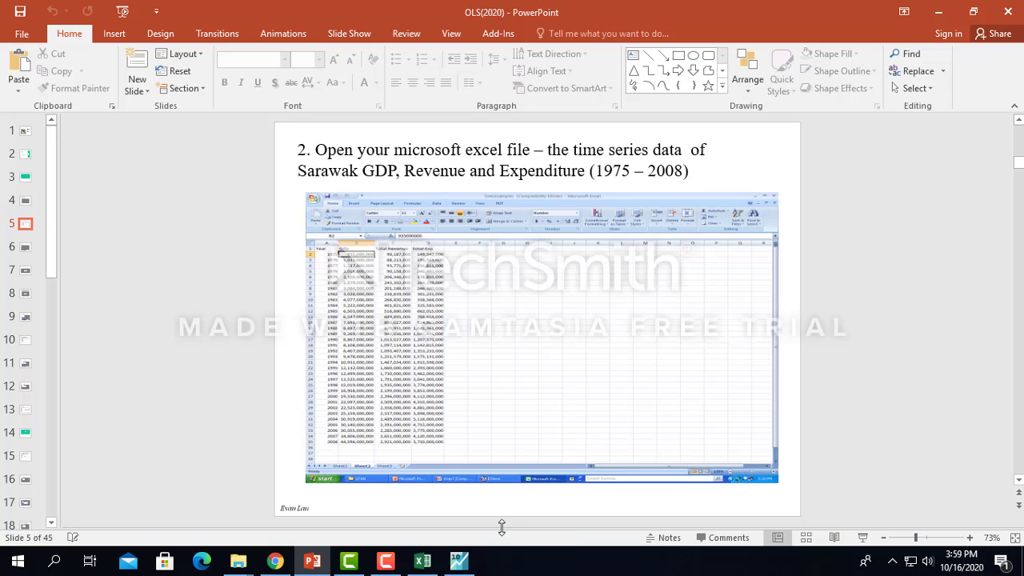
left_click(386, 561)
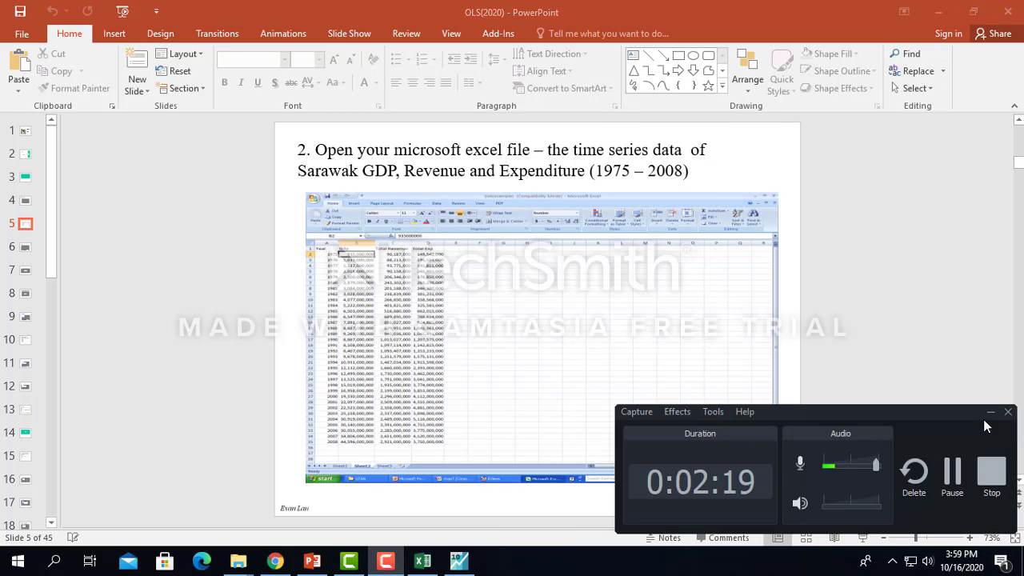
left_click(990, 412)
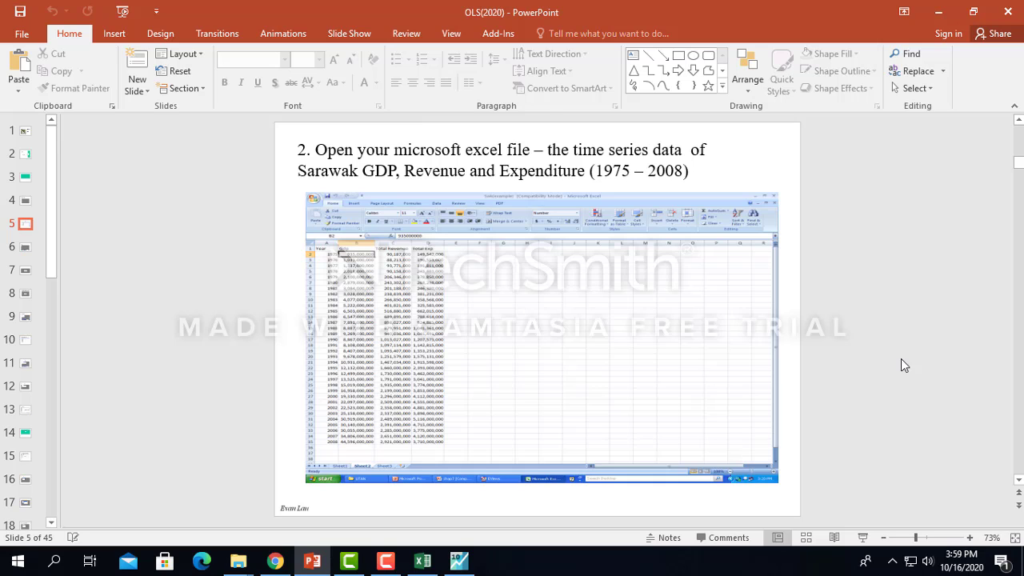
scroll(901, 361, "down", 1)
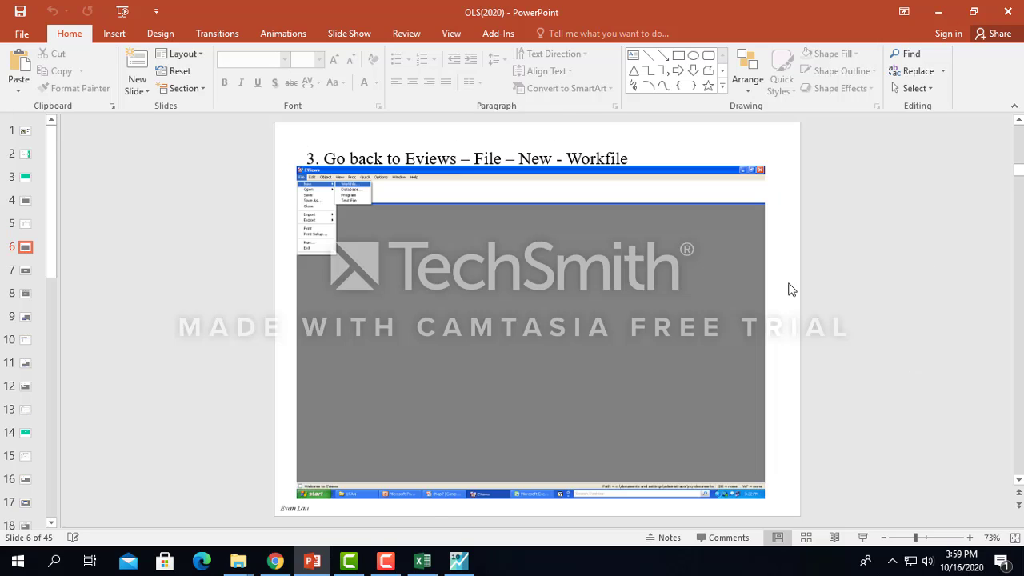
left_click(471, 565)
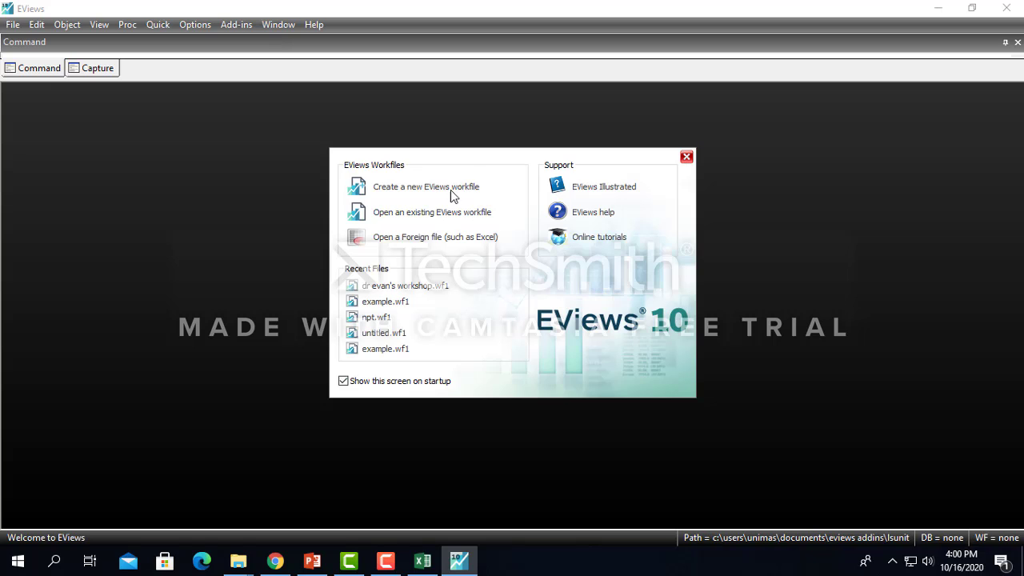
Step: Create a dated regular frequency, annual EViews workfile spanning 1975–2008
left_click(446, 196)
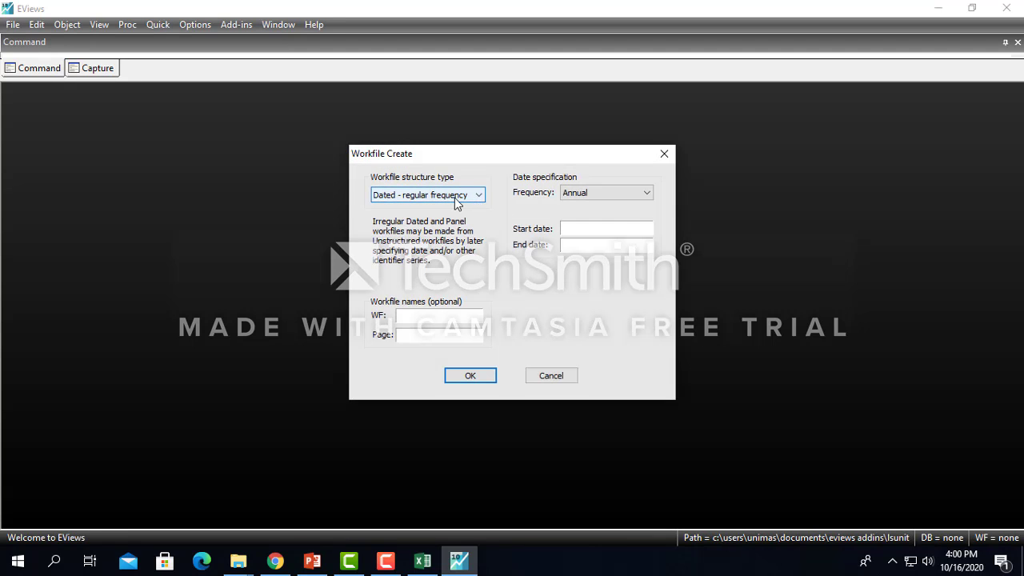
left_click_drag(514, 155, 439, 143)
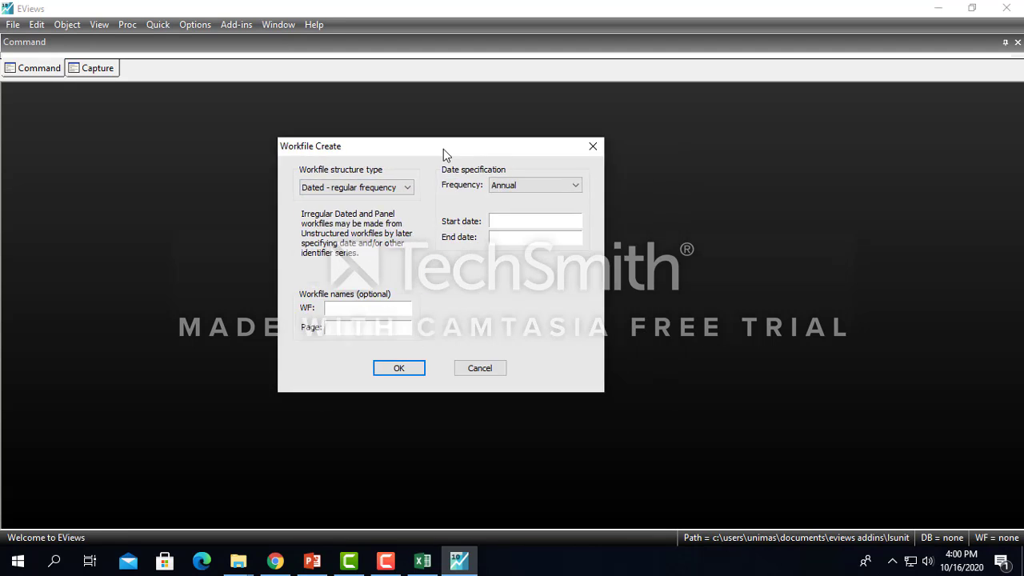
left_click(380, 187)
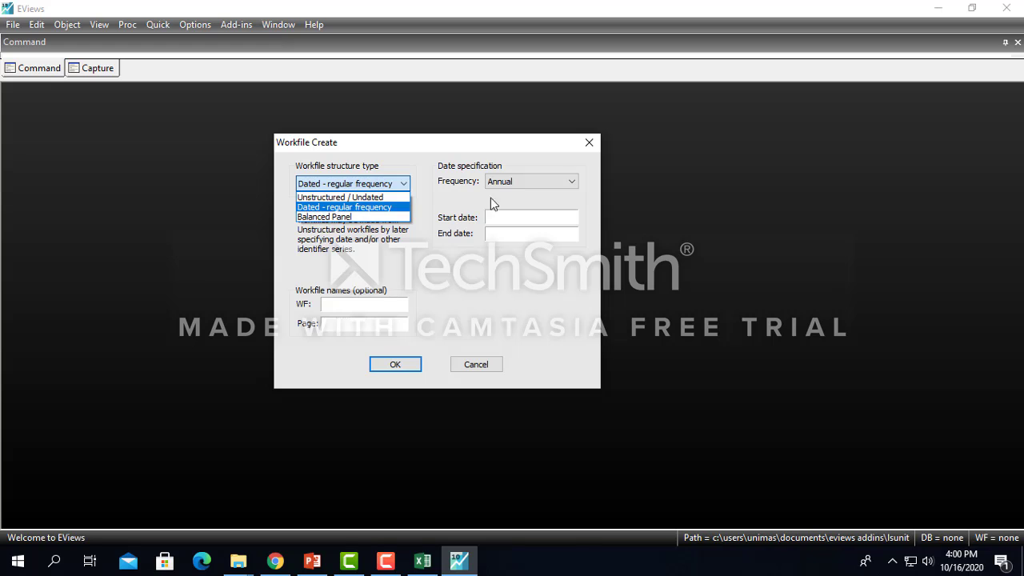
left_click(416, 206)
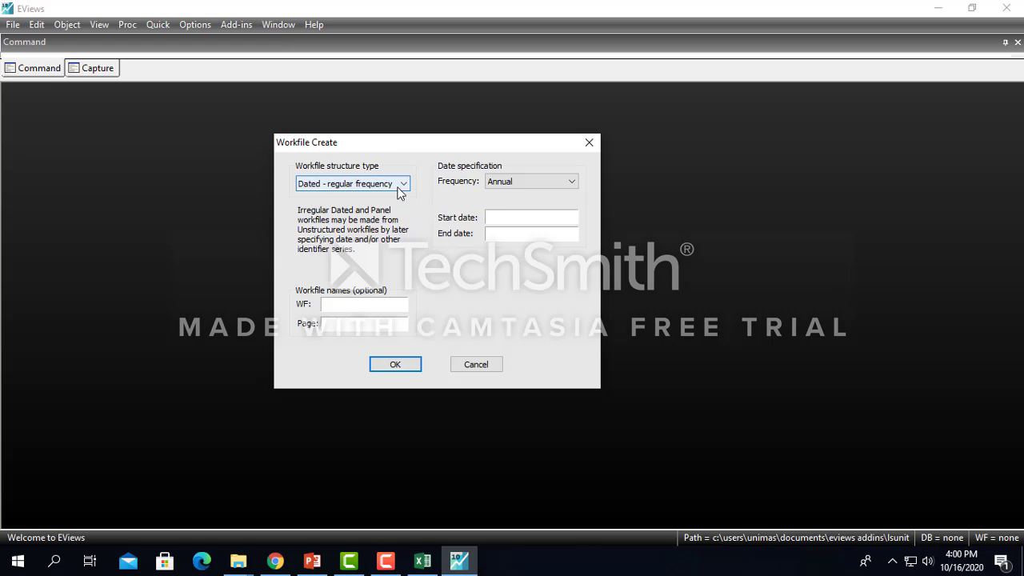
left_click(542, 191)
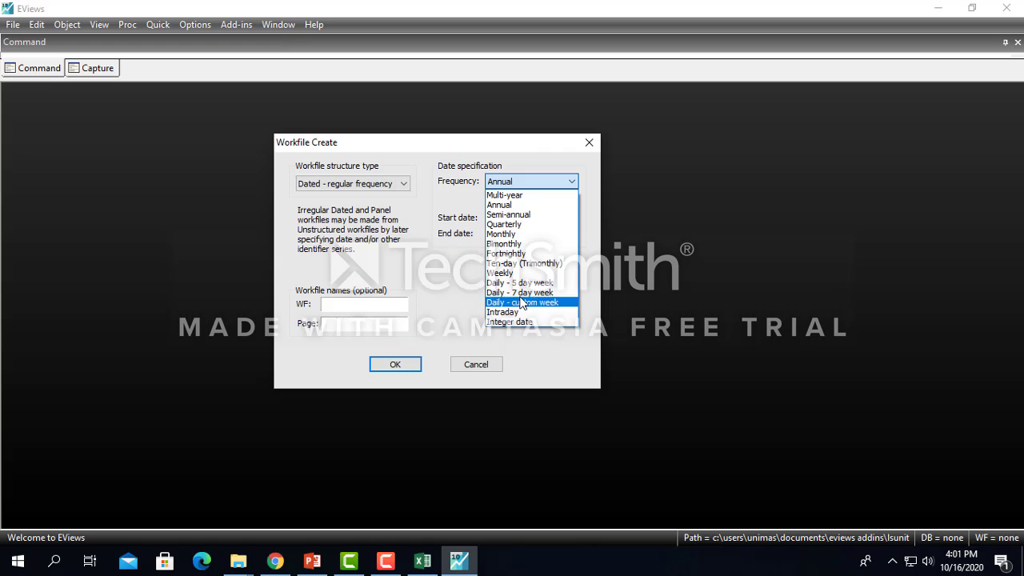
left_click(427, 280)
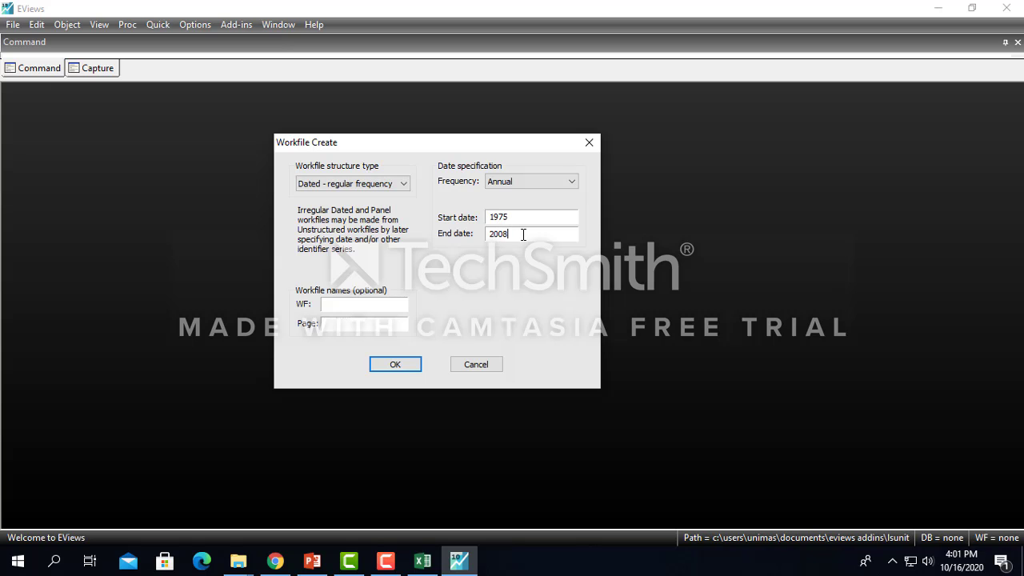
left_click(404, 364)
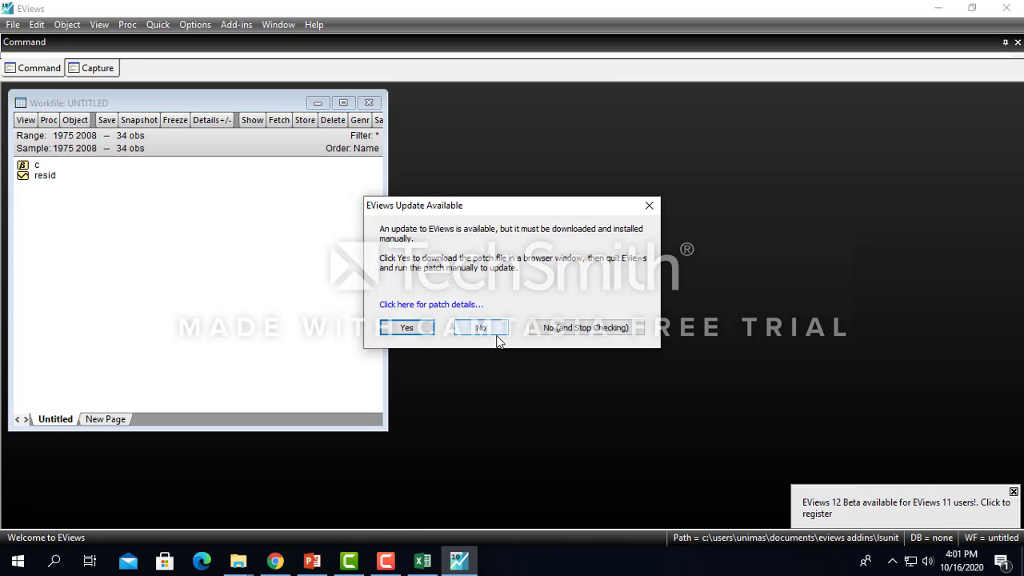
Step: Decline the update prompt, close the beta notice, and advance the deck to slide 10
left_click(494, 332)
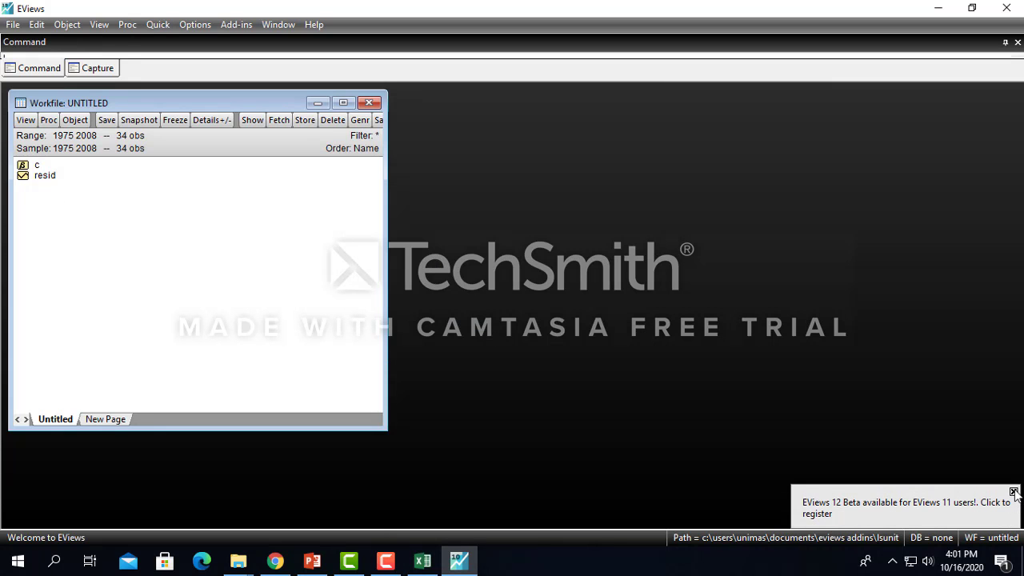
left_click(1014, 492)
left_click(312, 561)
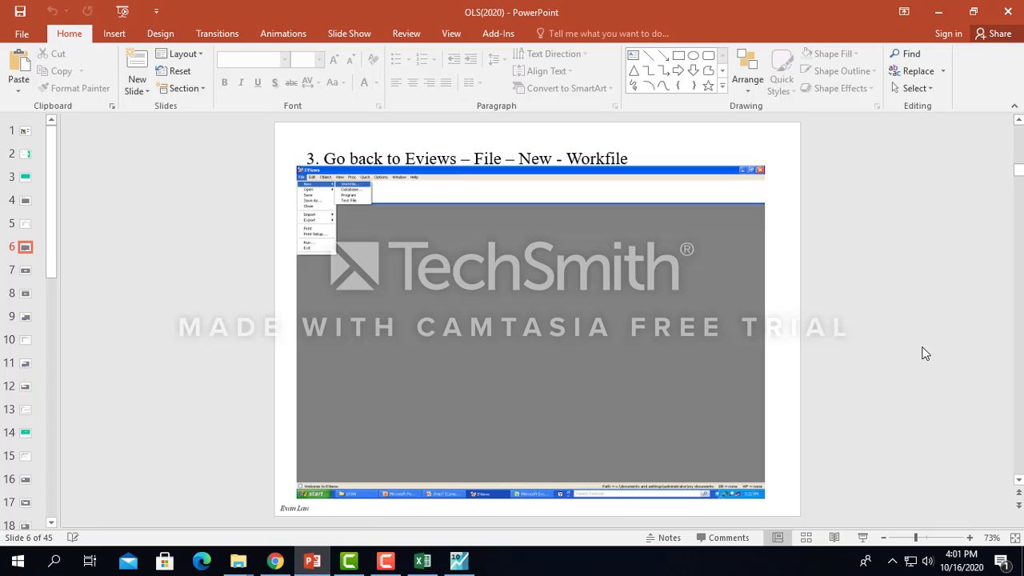
scroll(924, 353, "down", 1)
scroll(911, 354, "down", 1)
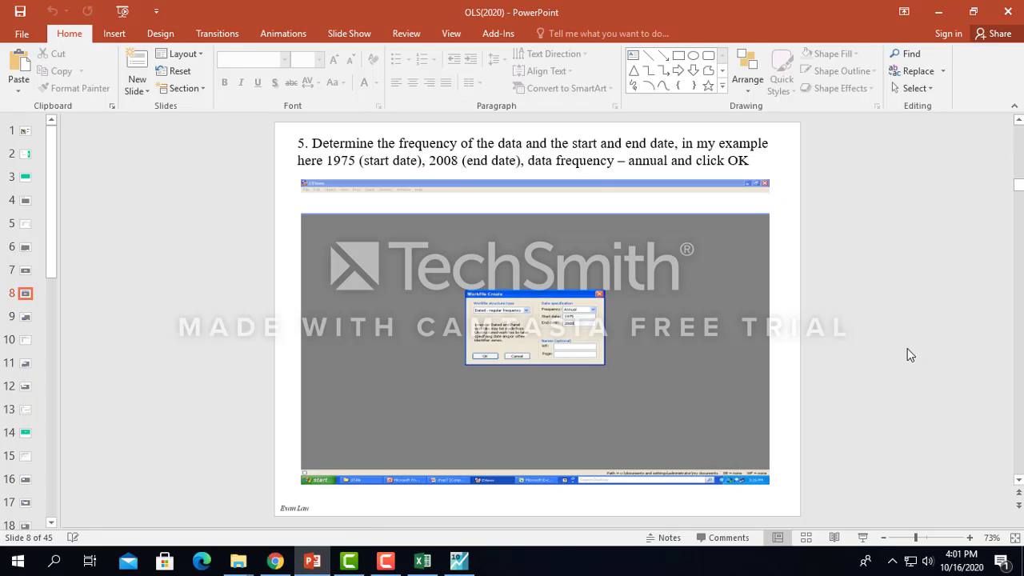
scroll(909, 355, "down", 1)
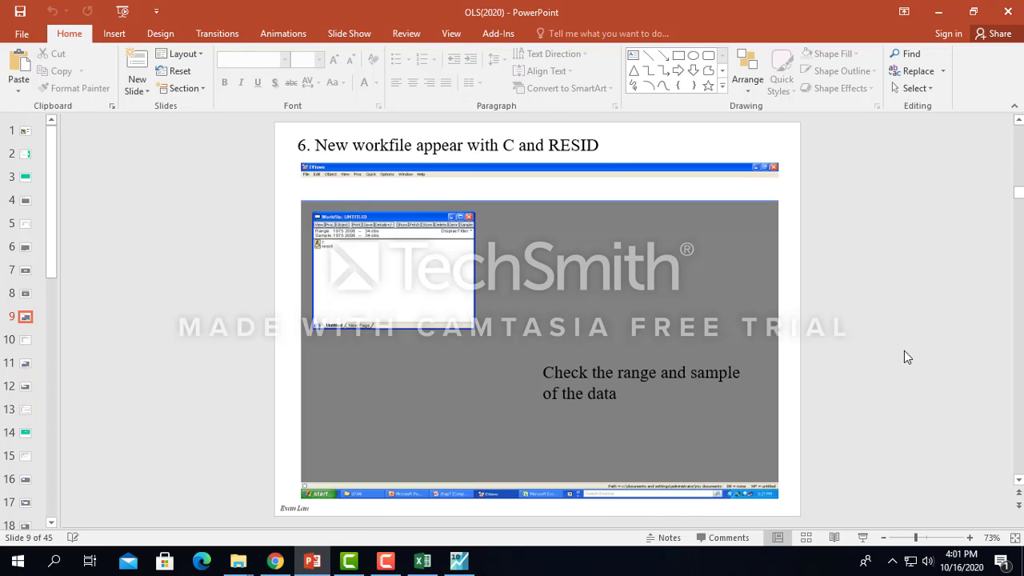
scroll(903, 357, "down", 1)
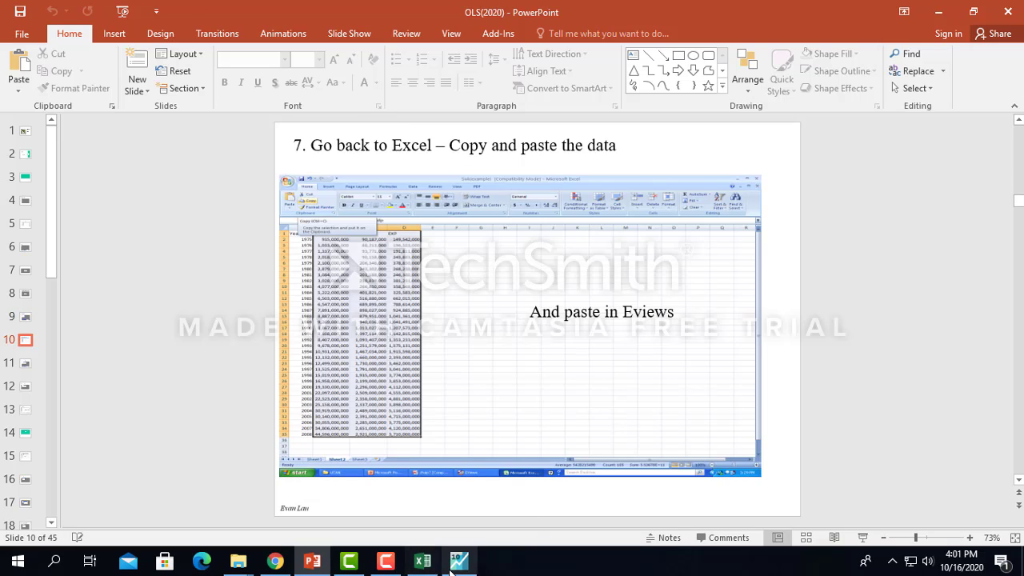
Step: Copy Sheet2's Gdp, REV and EXPn columns from B1 down to the 2008 row
left_click(422, 560)
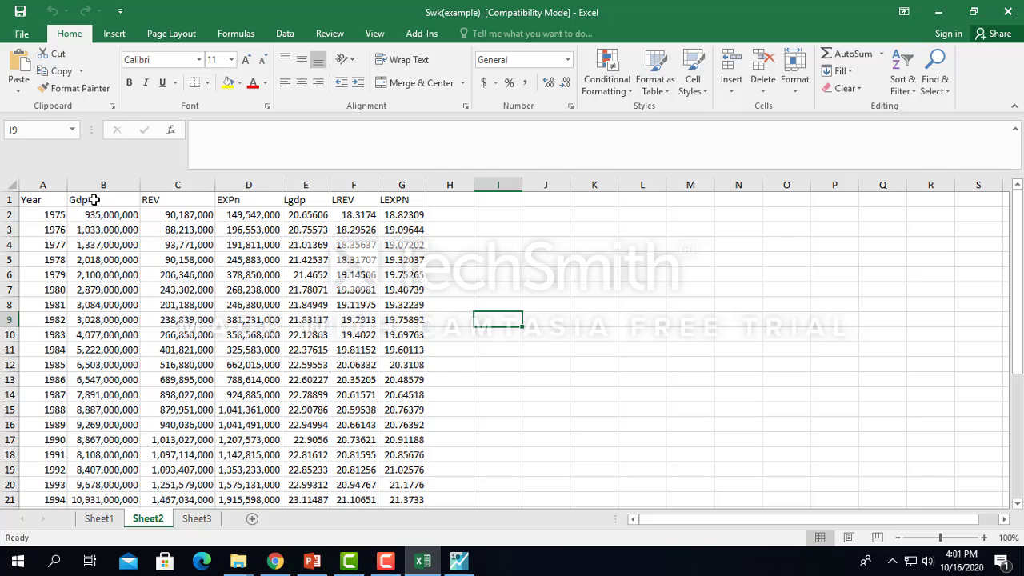
left_click_drag(94, 199, 200, 213)
left_click(149, 270)
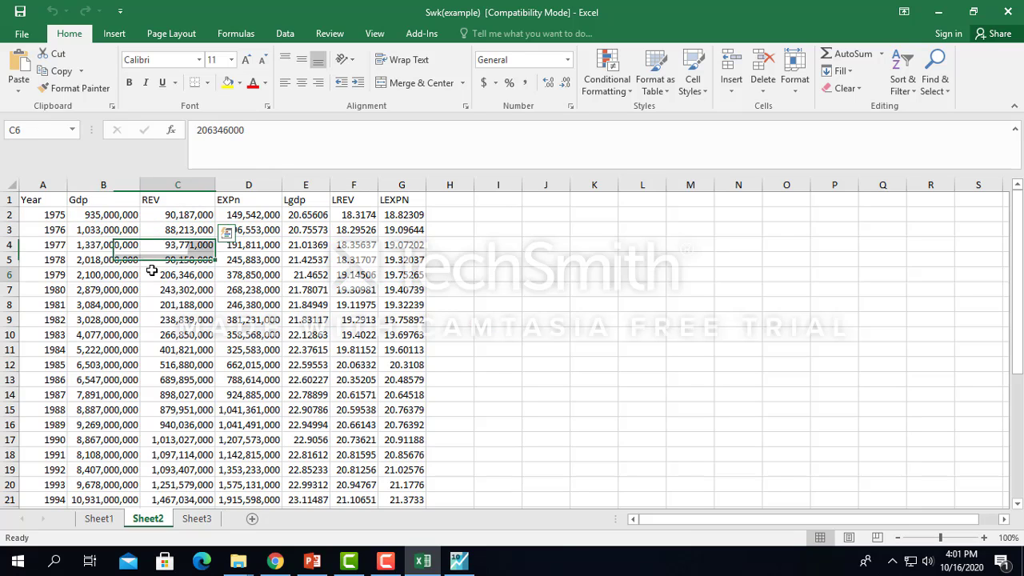
left_click_drag(109, 201, 234, 481)
left_click(59, 70)
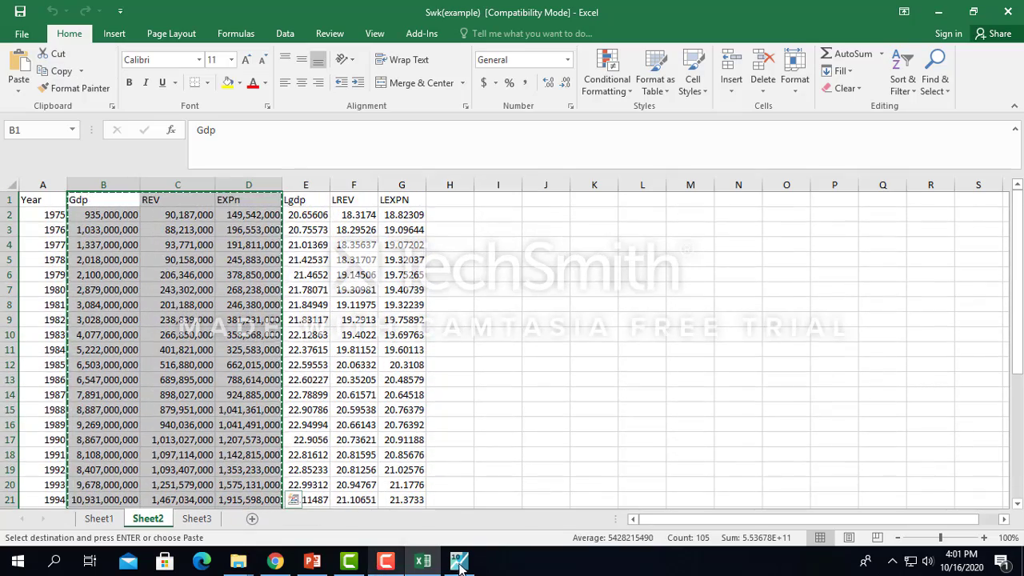
Step: Look through the EViews menus for a paste command and check the next tutorial slide
left_click(459, 563)
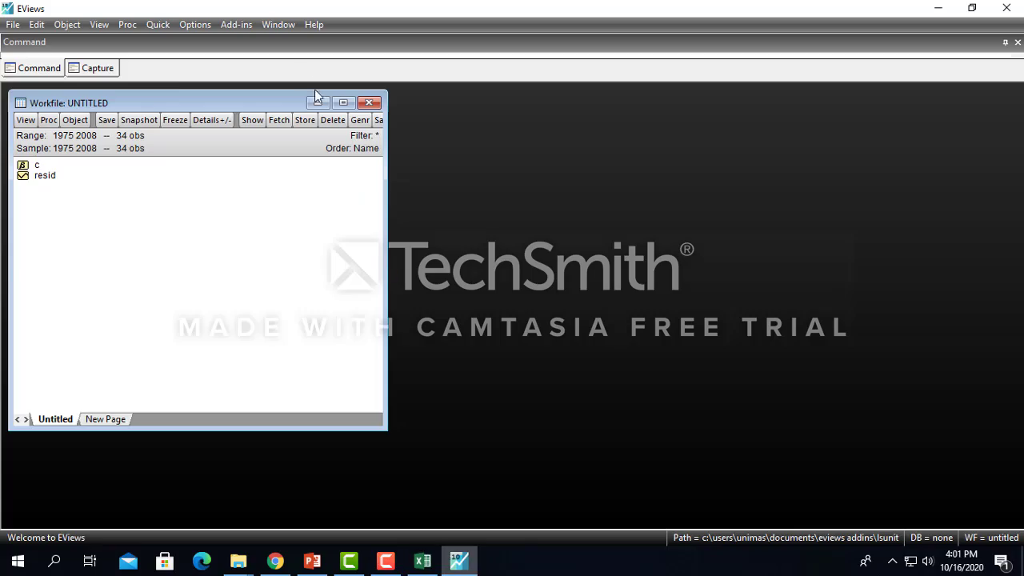
left_click(37, 25)
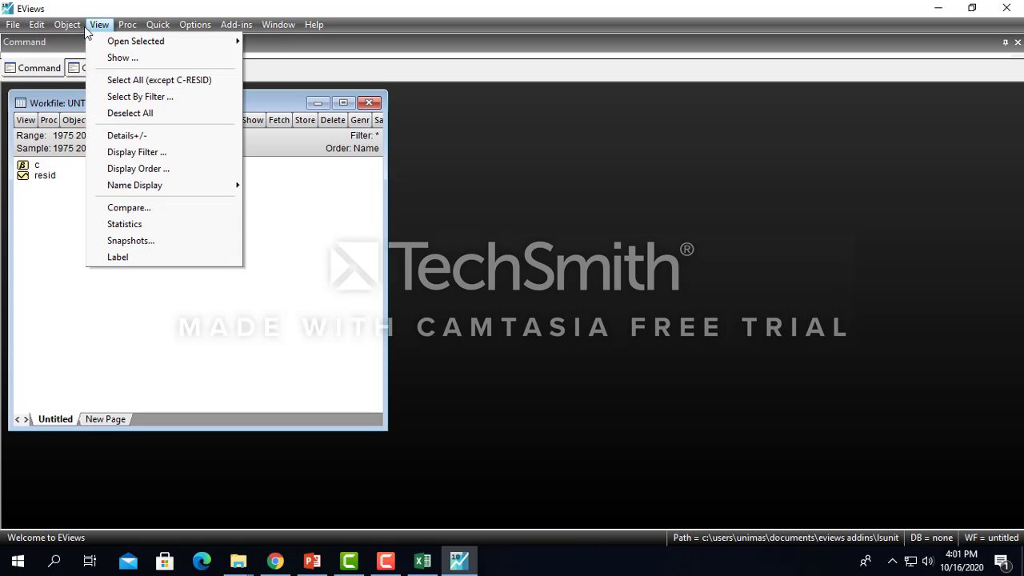
mouse_move(76, 31)
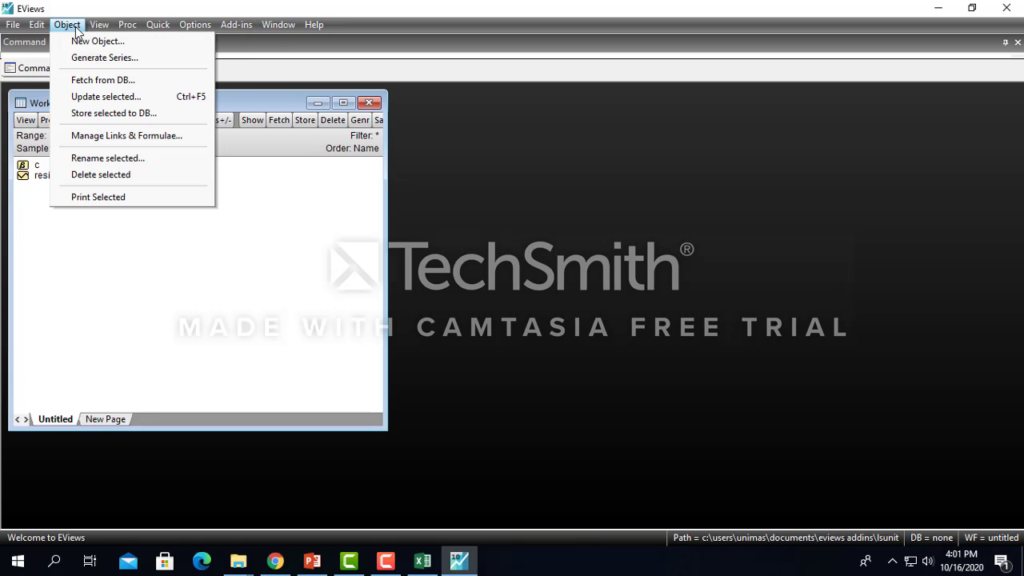
left_click(313, 562)
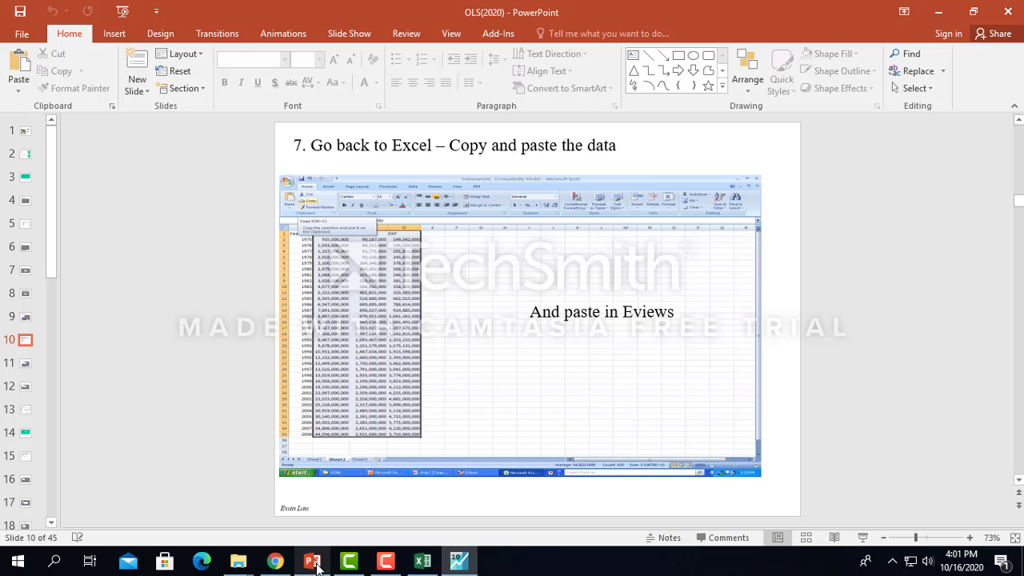
scroll(792, 349, "down", 1)
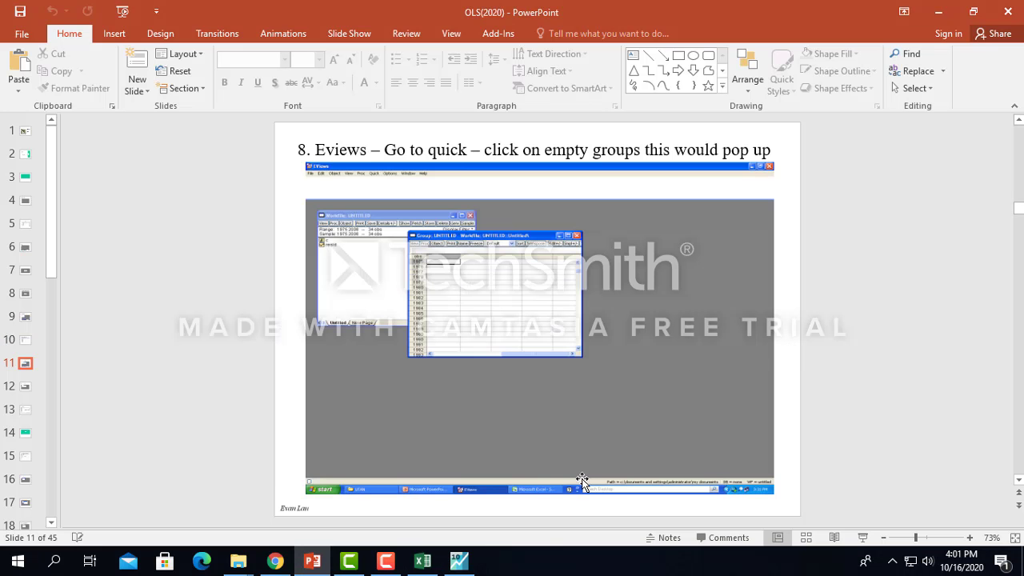
left_click(458, 562)
Step: Paste the copied data into a Quick > Empty Group grid, creating GDP, REV and EXPN series
left_click(150, 26)
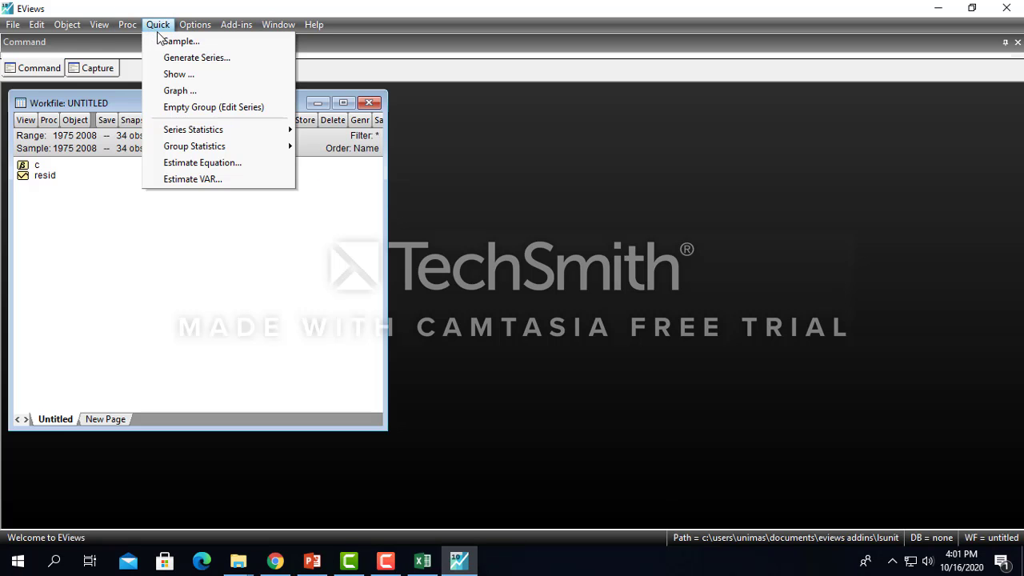
left_click(204, 110)
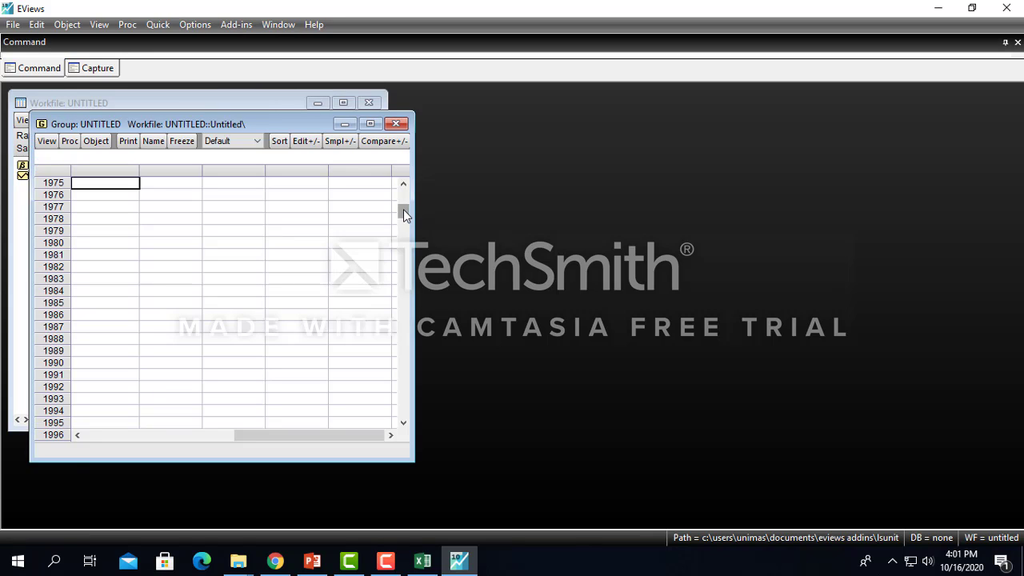
left_click_drag(403, 208, 404, 188)
left_click(122, 185)
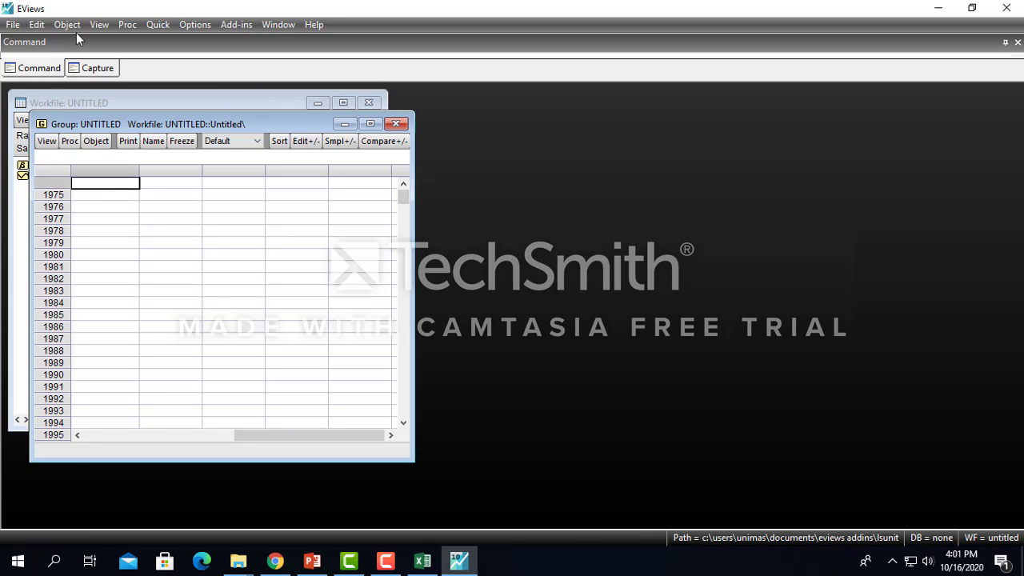
right_click(128, 184)
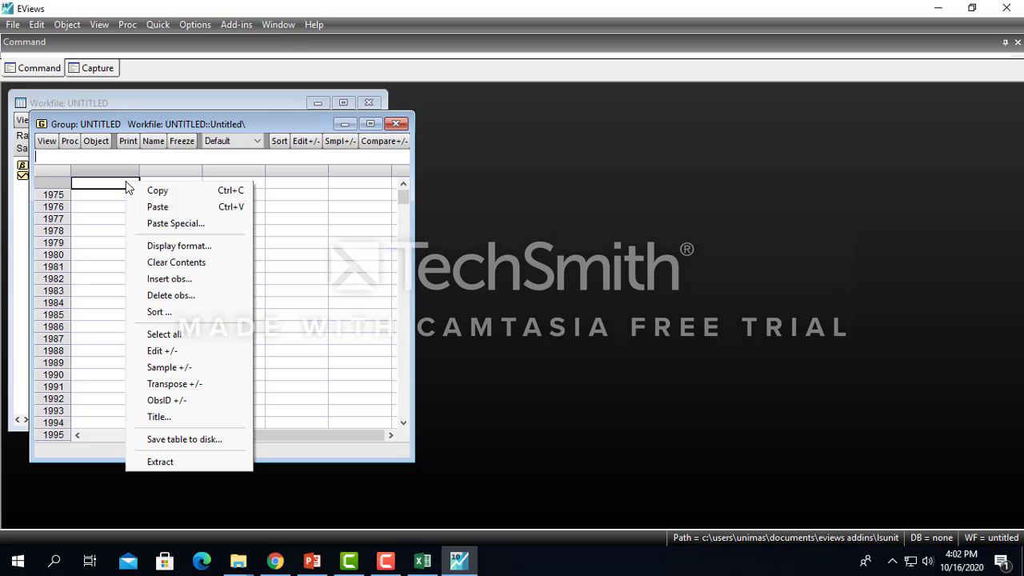
left_click(164, 205)
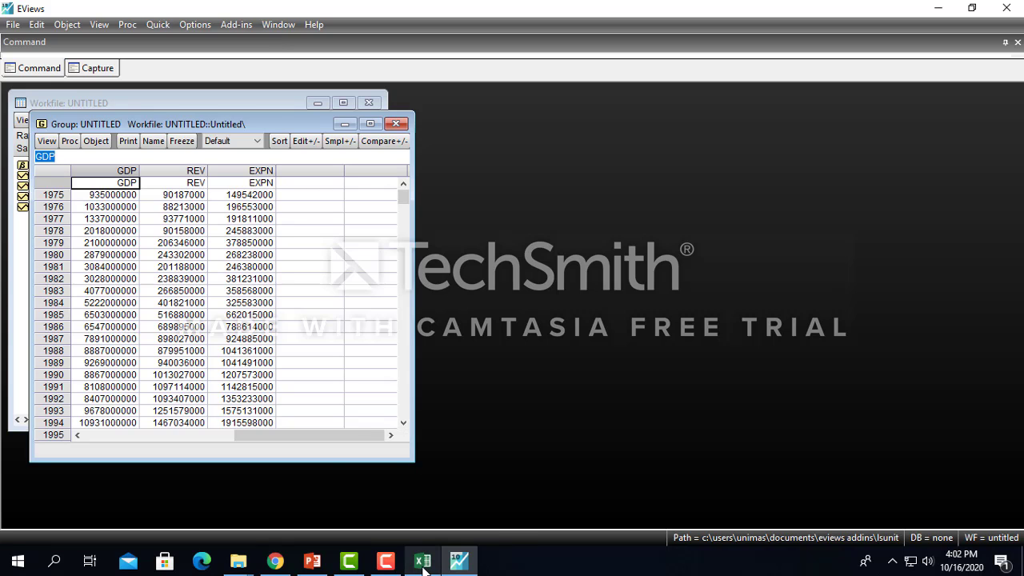
Step: Advance the deck from slide 12 to slide 14, Plot and Correlation Analysis, then return to EViews
left_click(312, 561)
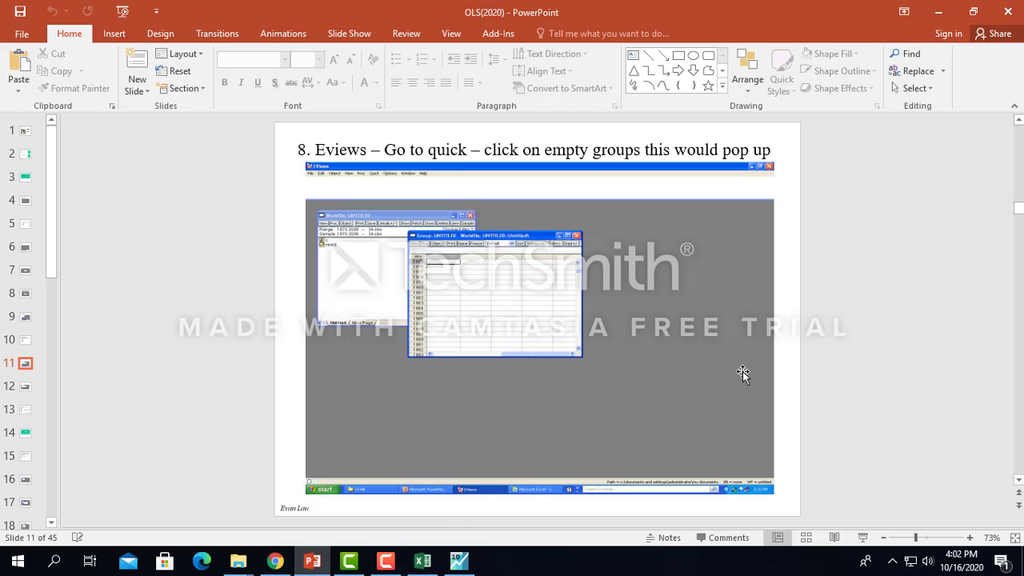
scroll(743, 372, "down", 1)
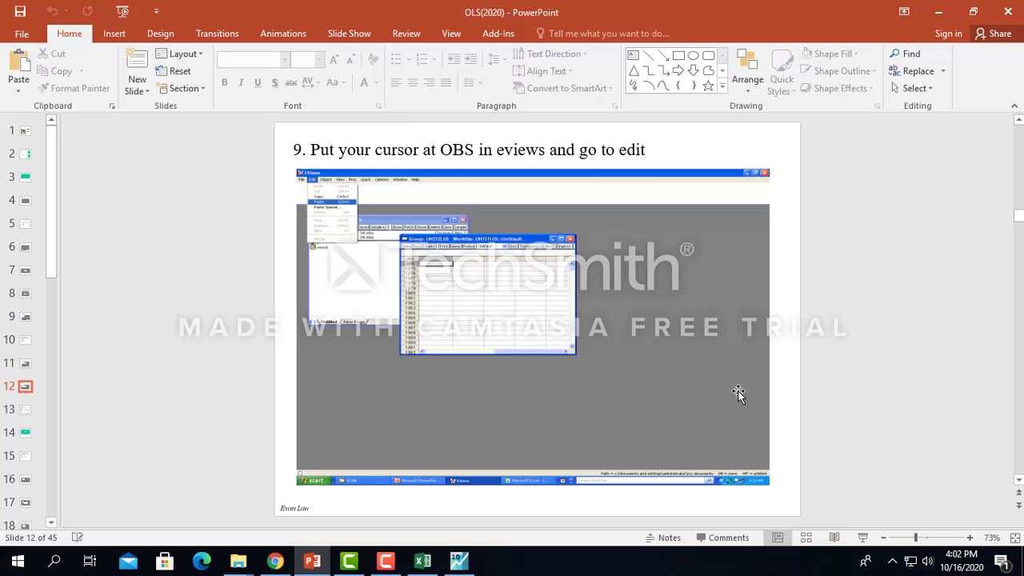
scroll(733, 394, "down", 1)
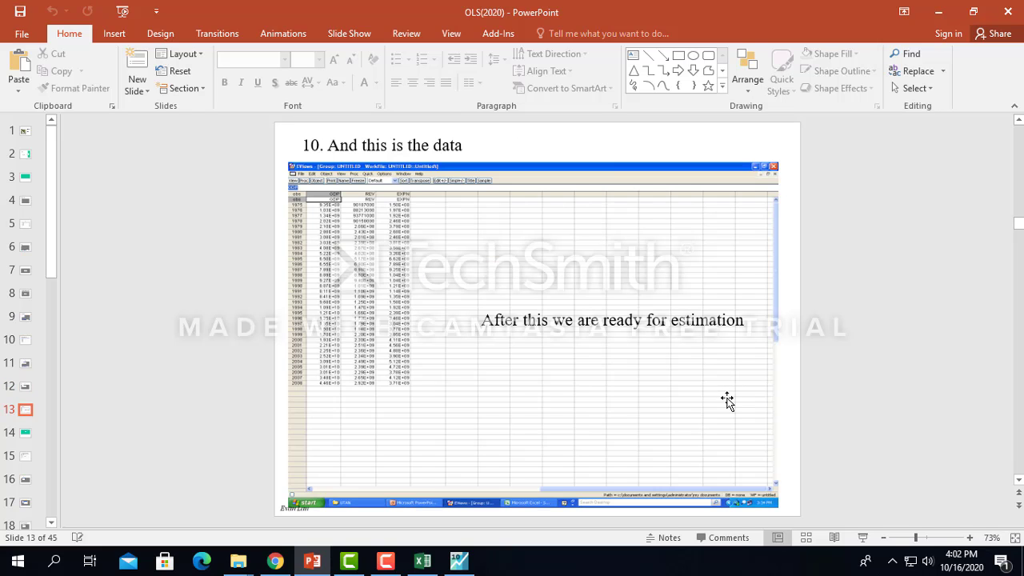
scroll(663, 381, "down", 1)
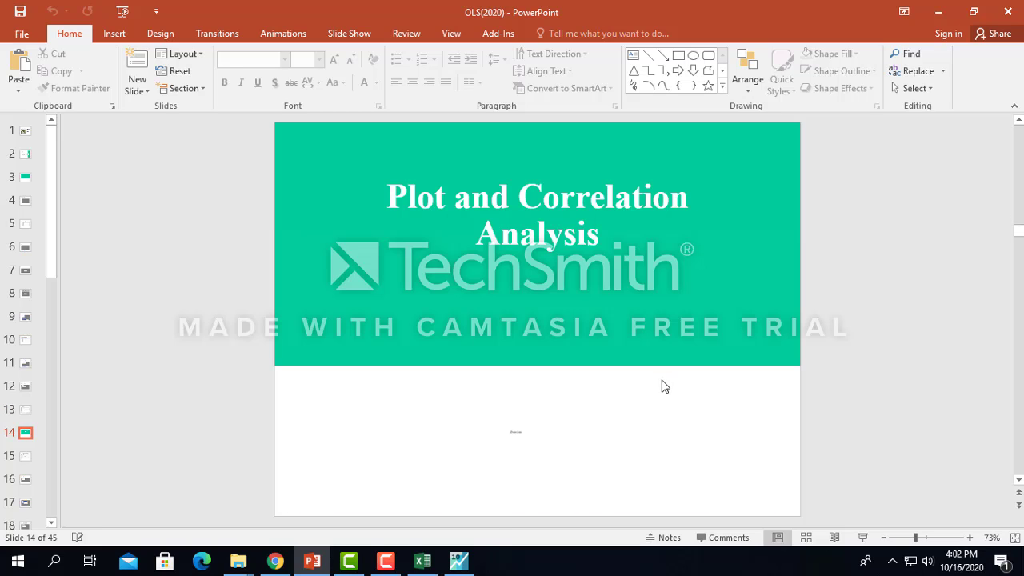
left_click(459, 561)
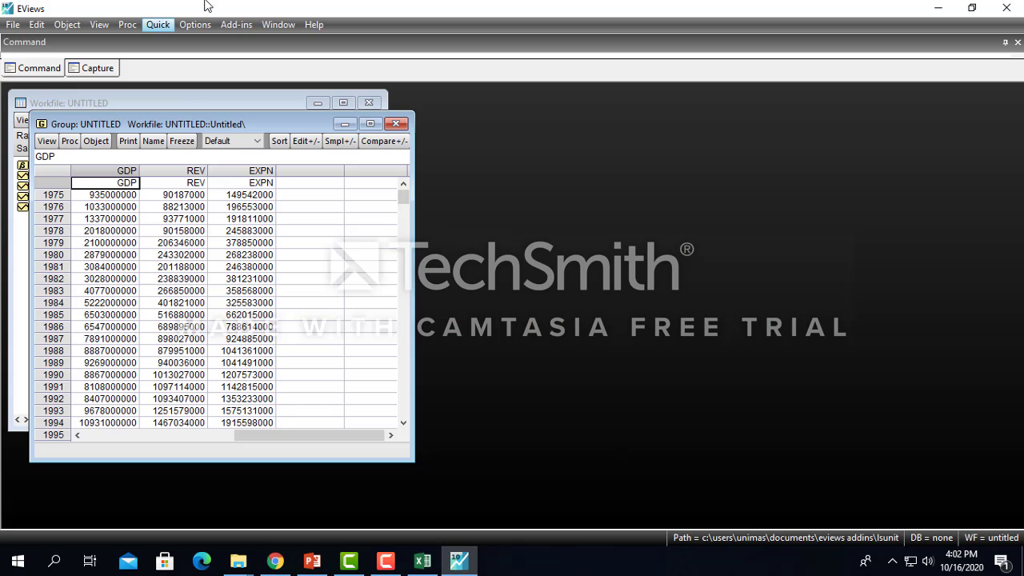
Step: Close and delete the untitled group, leaving expn, gdp and rev in the workfile
left_click(400, 127)
left_click(478, 308)
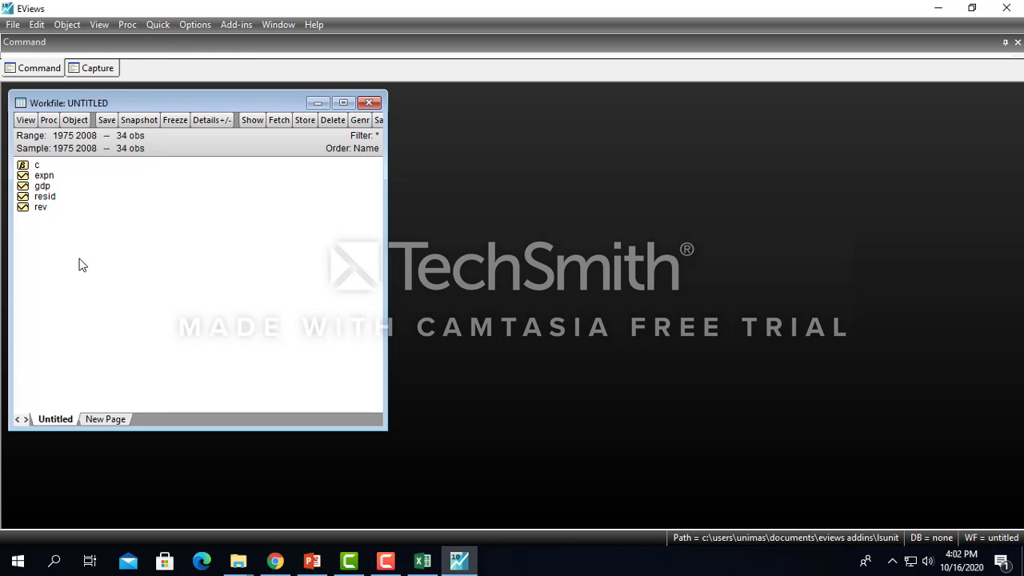
left_click(45, 189)
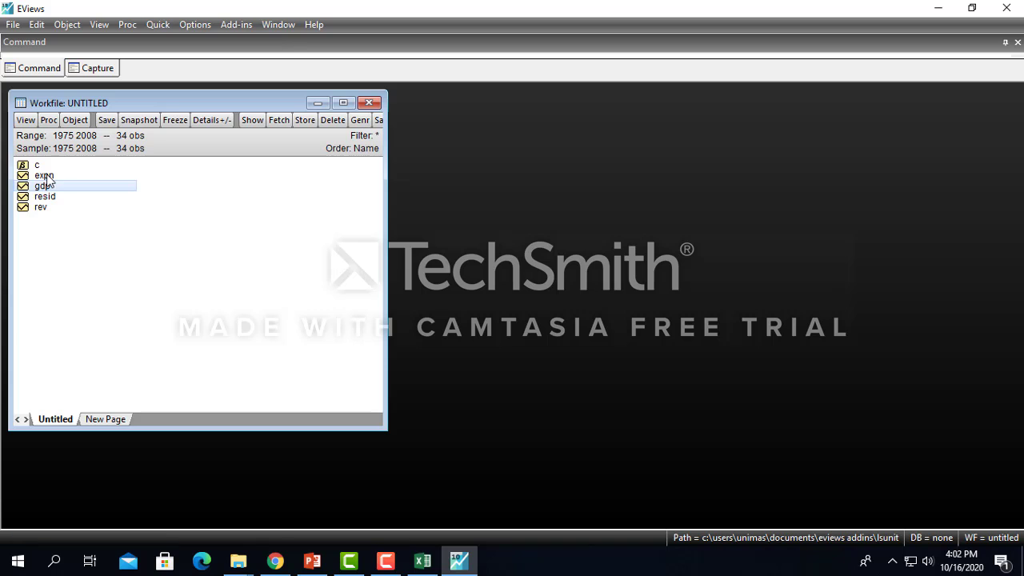
left_click(44, 177, "ctrl")
left_click(48, 214)
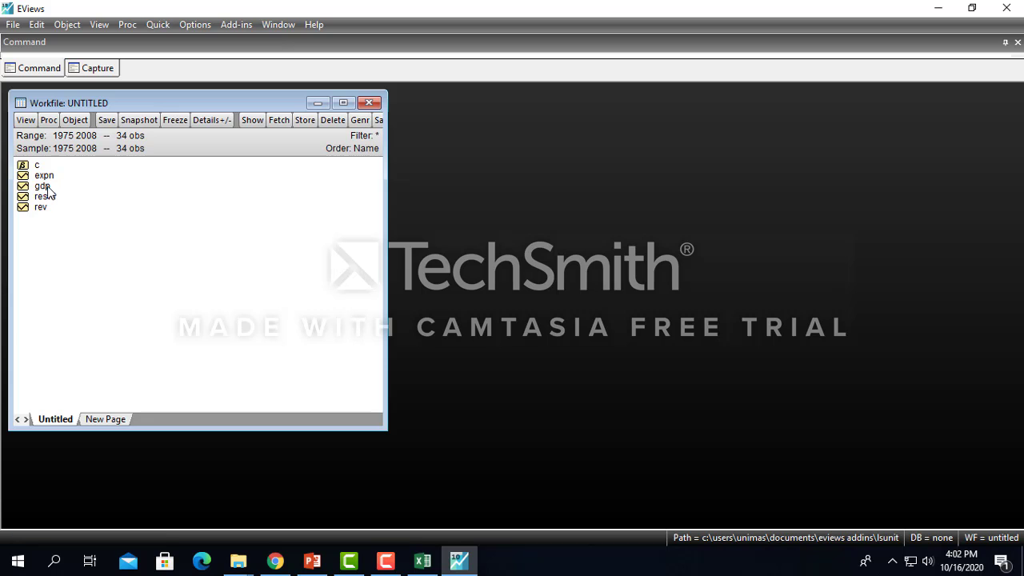
Step: Display GDP's default 1975–2008 line graph, then close it
double_click(44, 187)
left_click(68, 162)
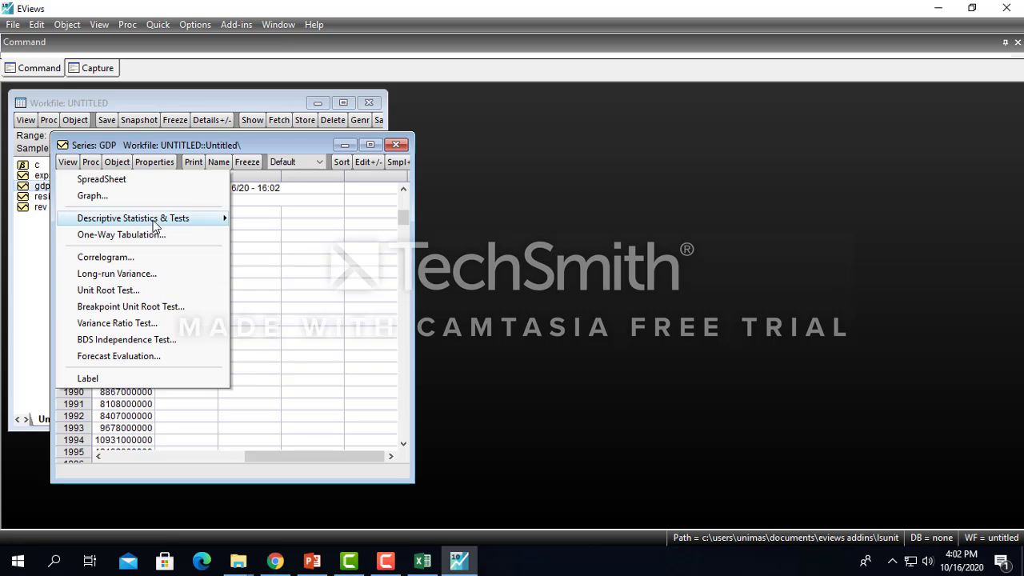
left_click(99, 198)
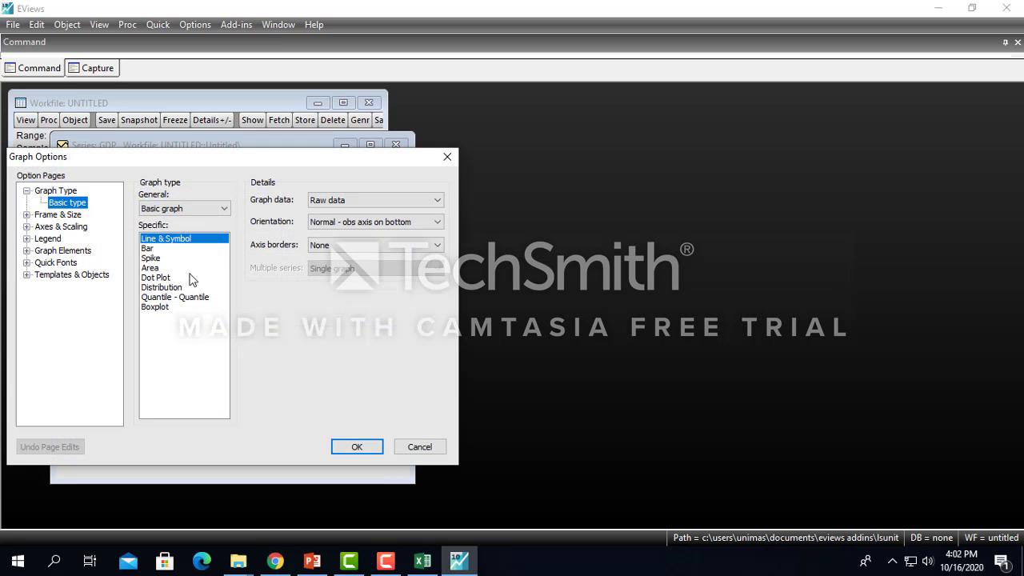
left_click(357, 447)
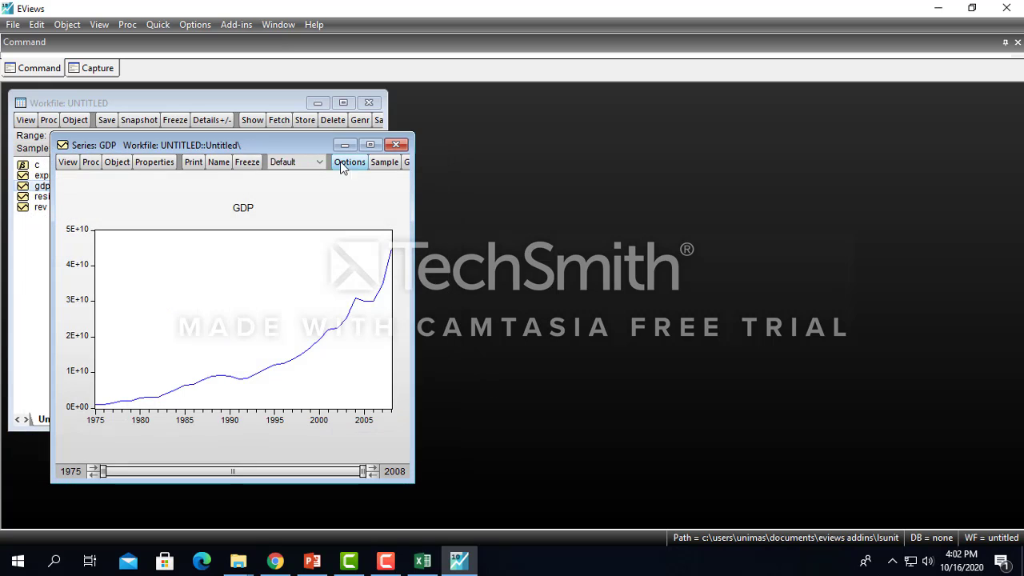
left_click_drag(300, 140, 553, 134)
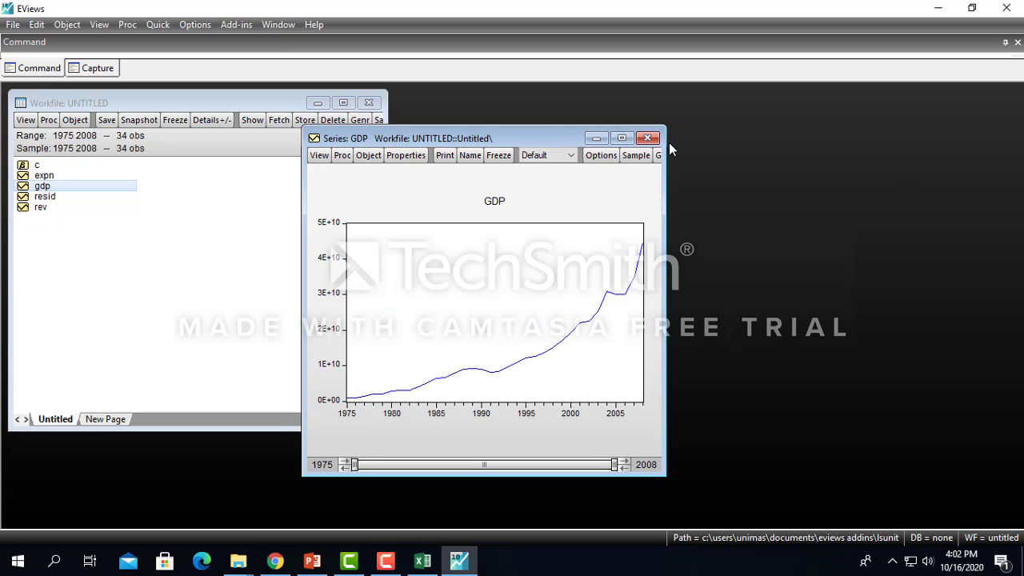
left_click(647, 137)
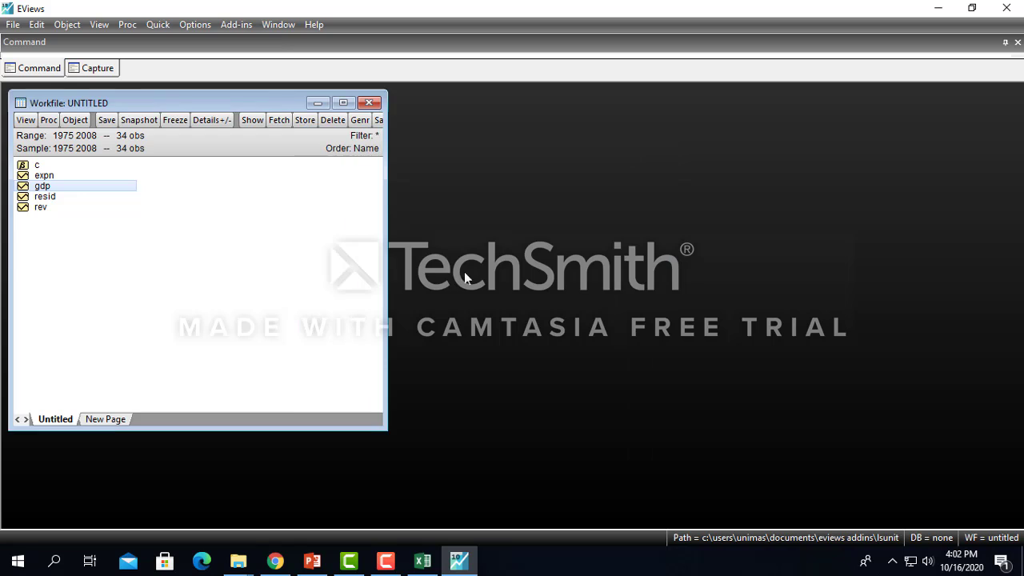
Step: Open the gdp, expn and rev series together as a group
left_click(49, 179, "ctrl")
left_click(58, 209, "ctrl")
right_click(90, 183)
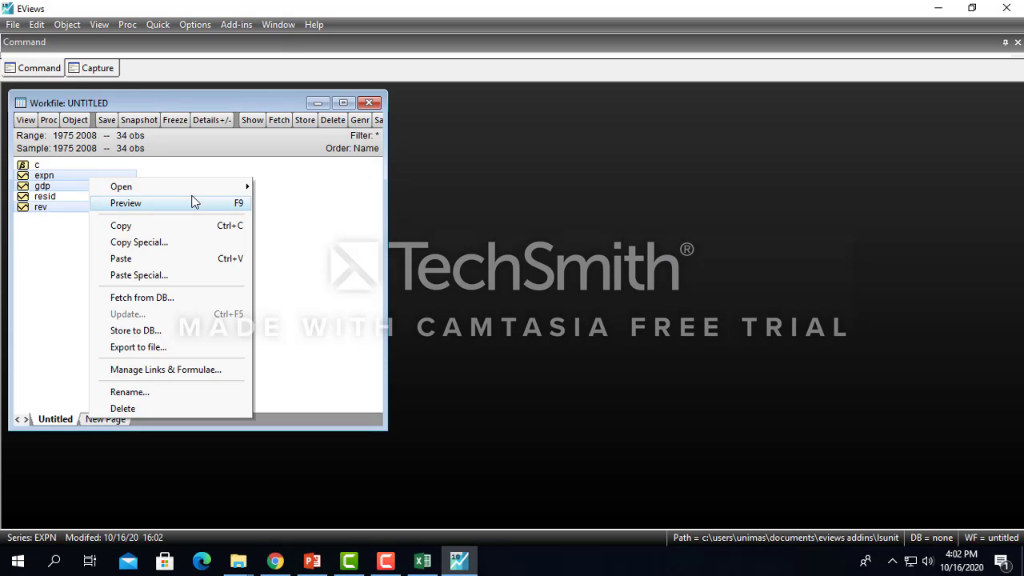
mouse_move(200, 185)
left_click(293, 184)
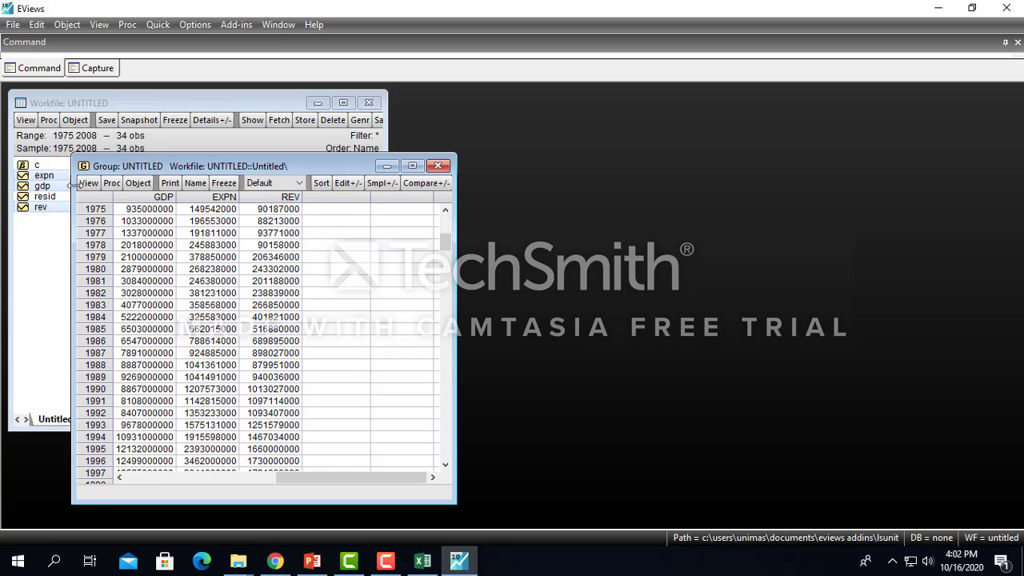
Step: Graph the group as multiple graphs, one line per series, maximized and rearranged
left_click(88, 183)
left_click(139, 251)
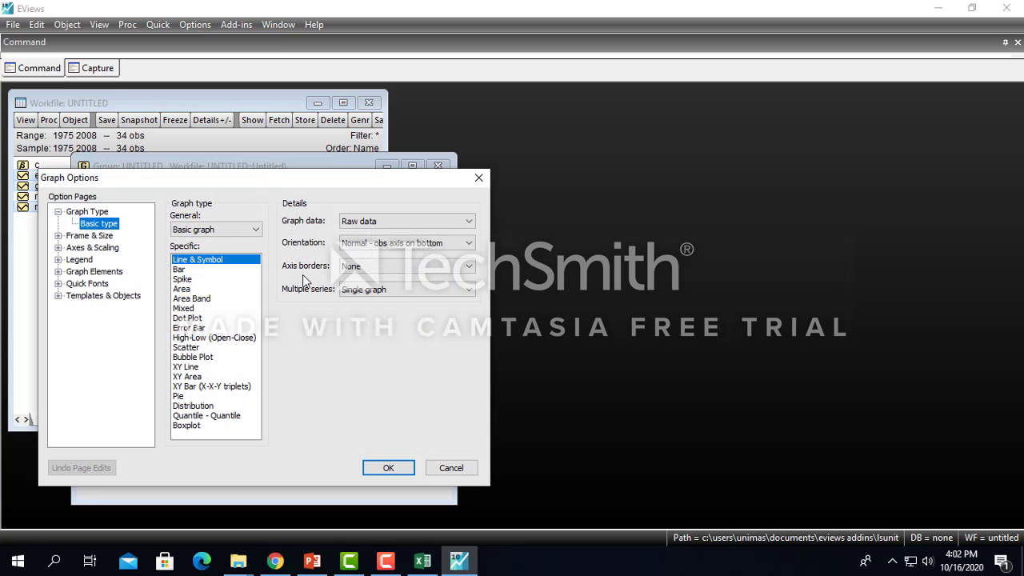
left_click(392, 290)
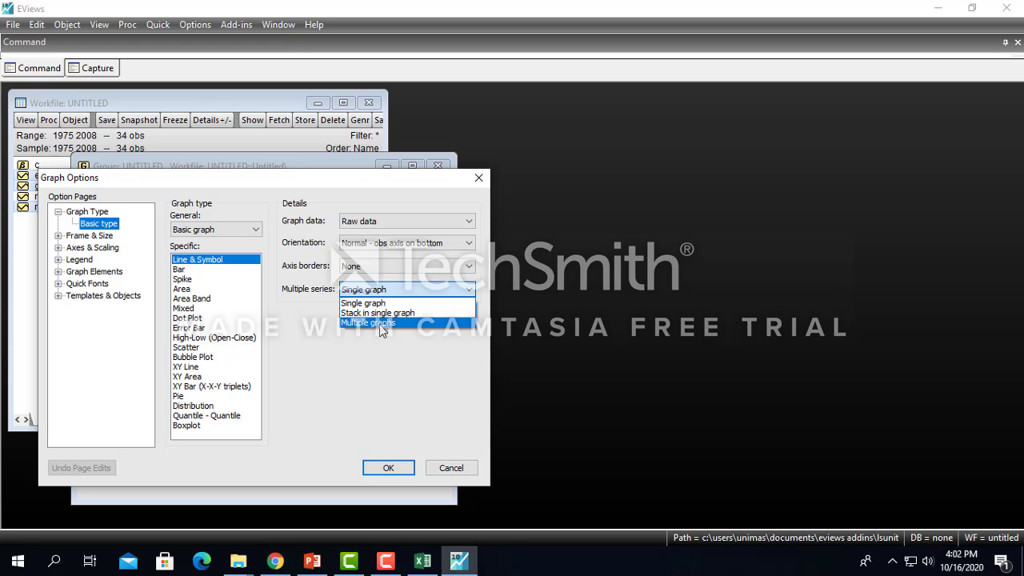
left_click(380, 323)
left_click(388, 468)
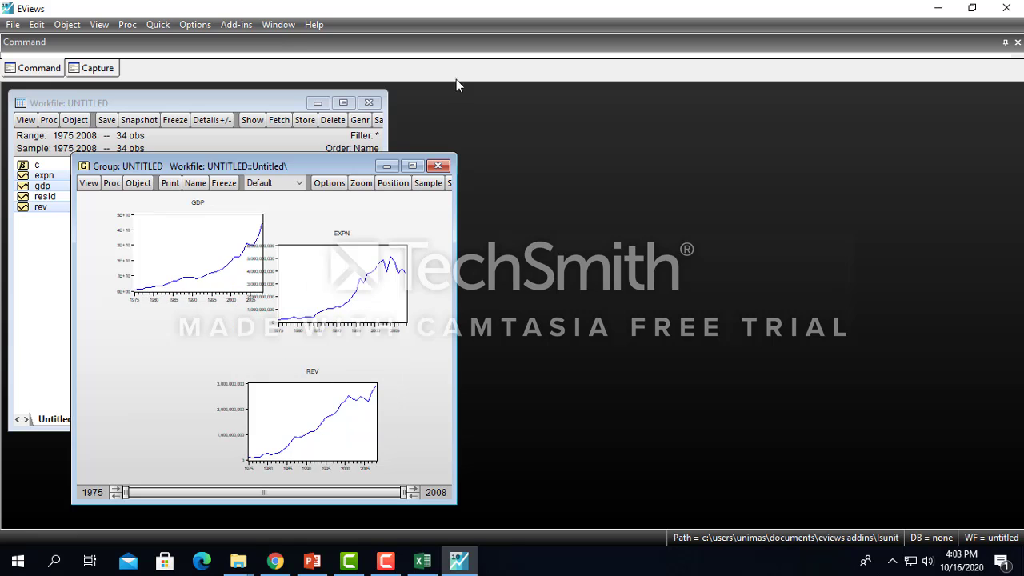
left_click(412, 166)
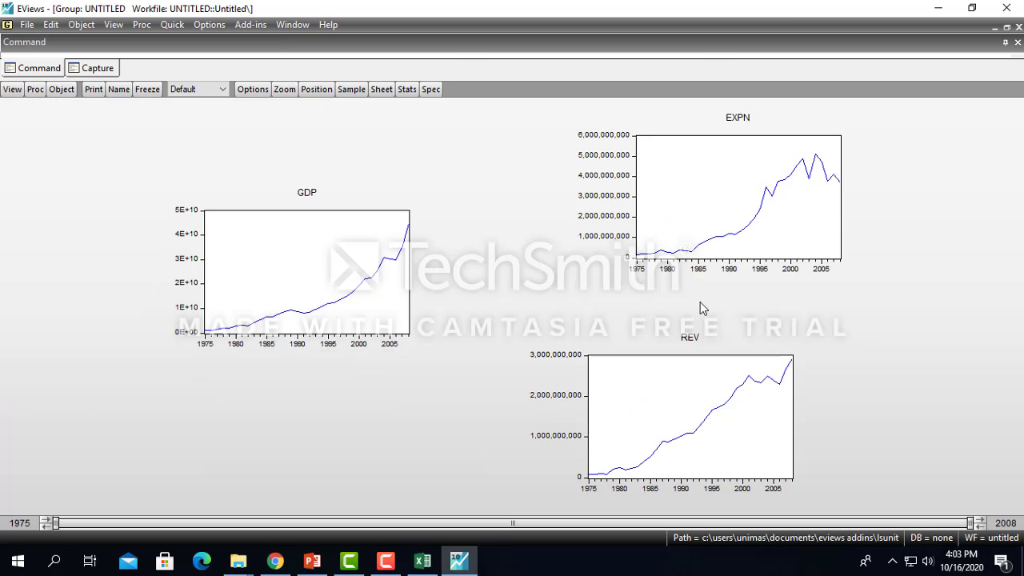
left_click_drag(746, 200, 632, 209)
left_click_drag(658, 414, 585, 393)
left_click_drag(373, 276, 354, 254)
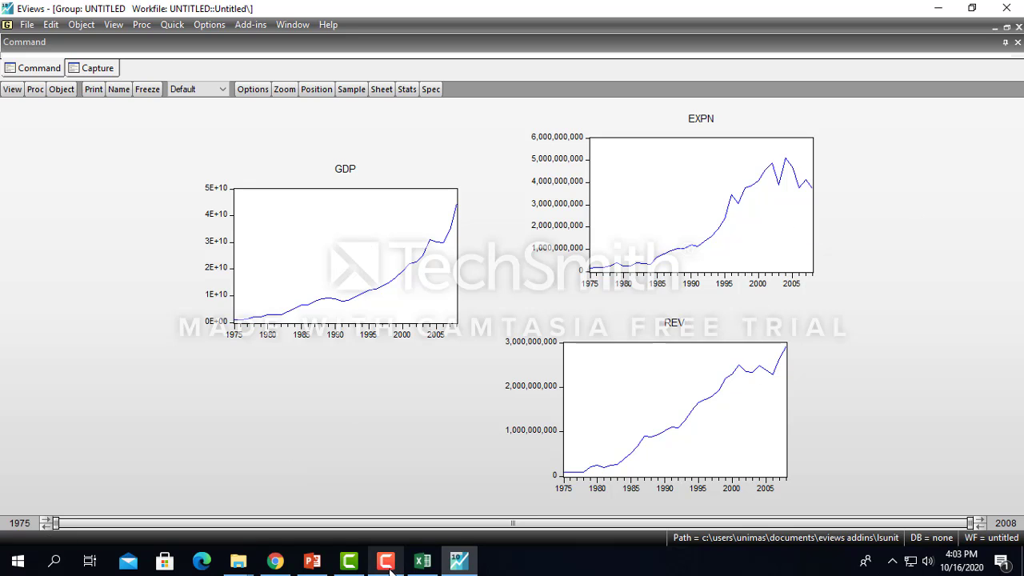
Step: Page the PowerPoint deck forward to slide 18, 'Plot the data', then return to EViews
mouse_move(413, 562)
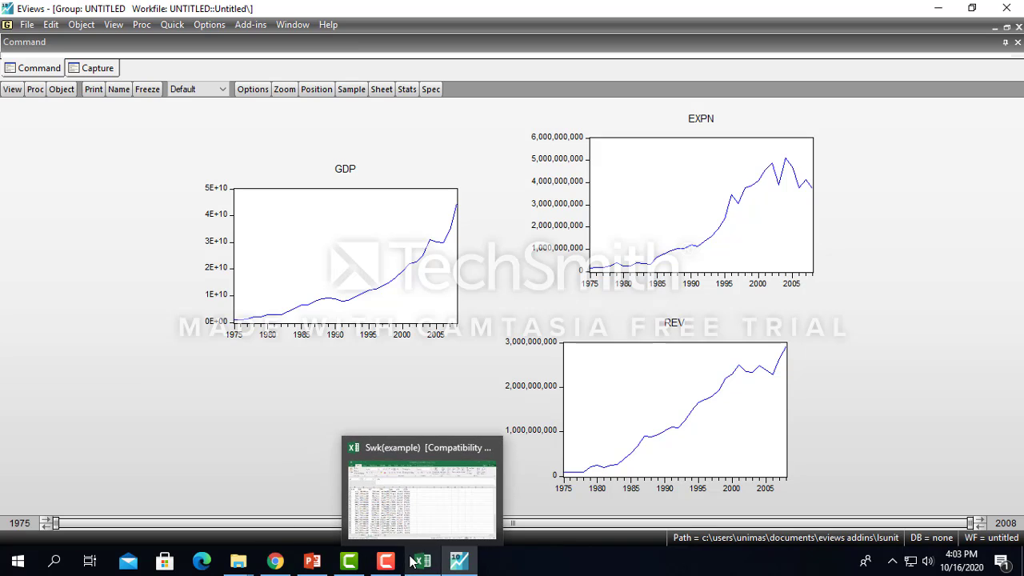
left_click(385, 562)
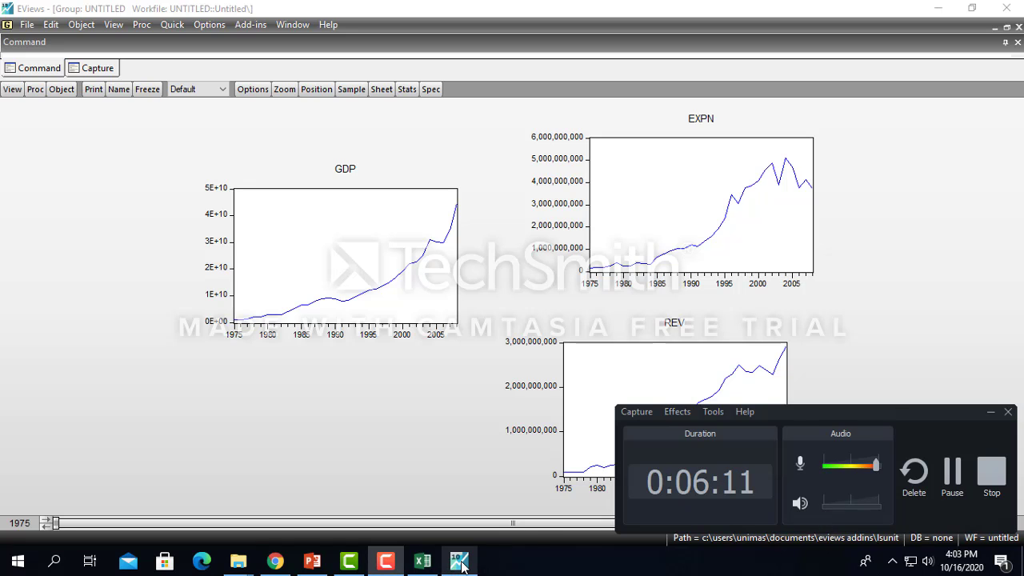
mouse_move(463, 564)
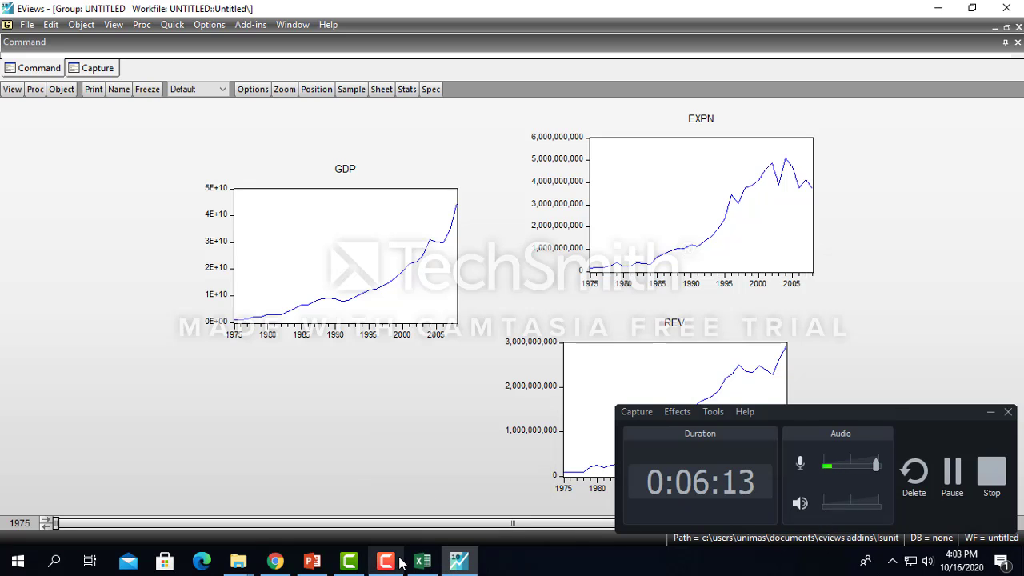
left_click(316, 564)
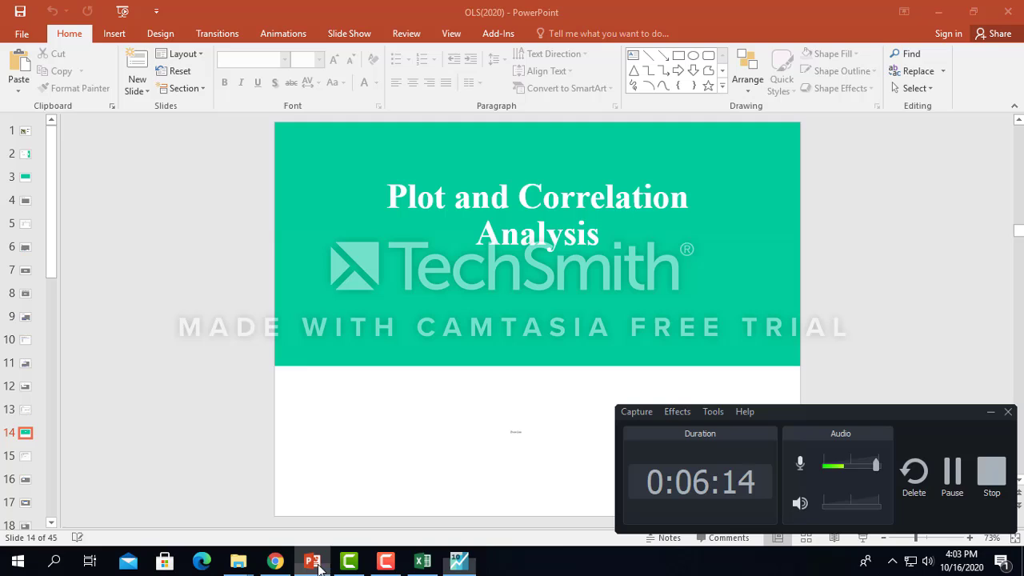
left_click(991, 412)
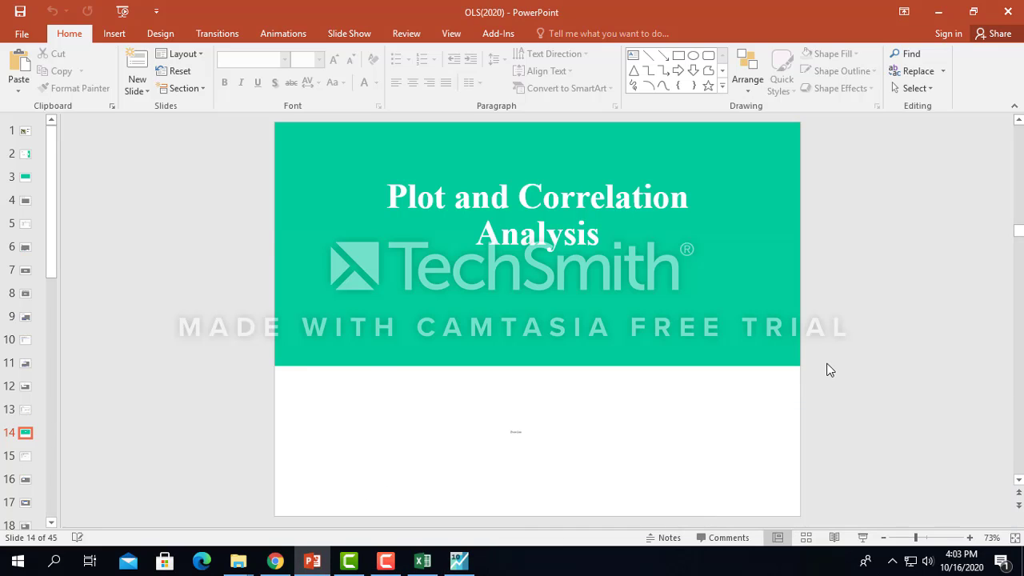
key("Page_Down")
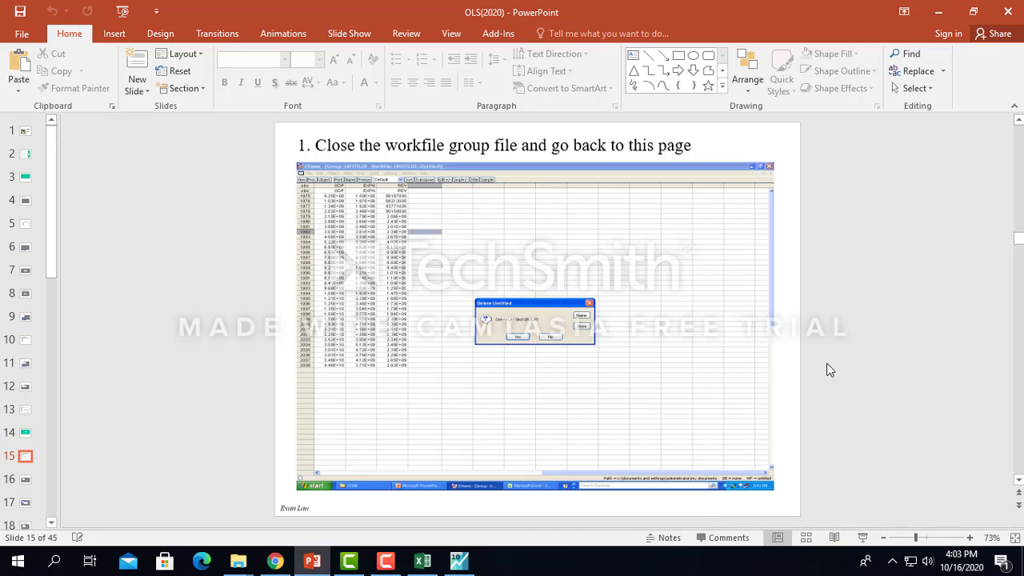
key("Page_Down")
key("Page_Down")
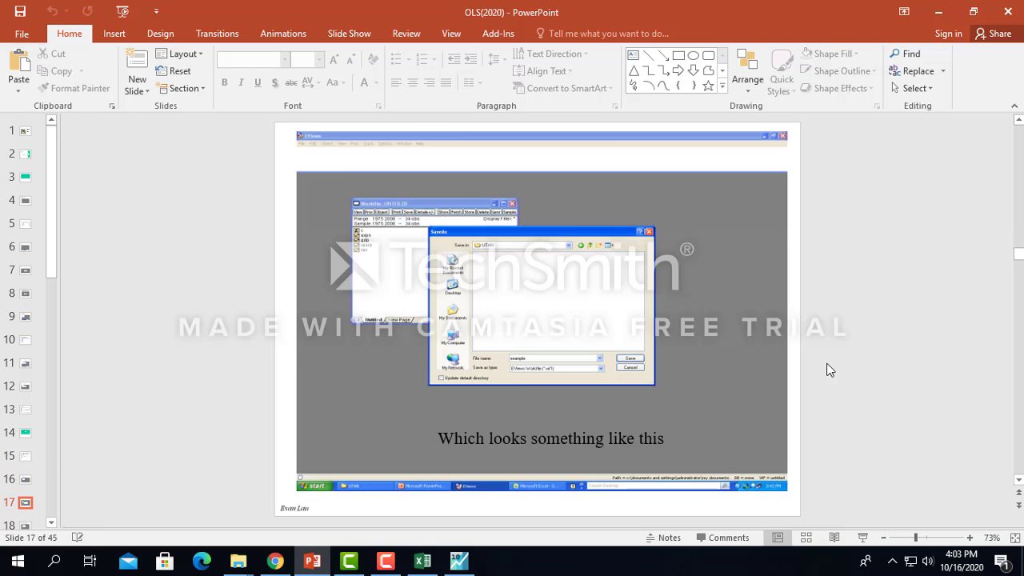
key("Page_Down")
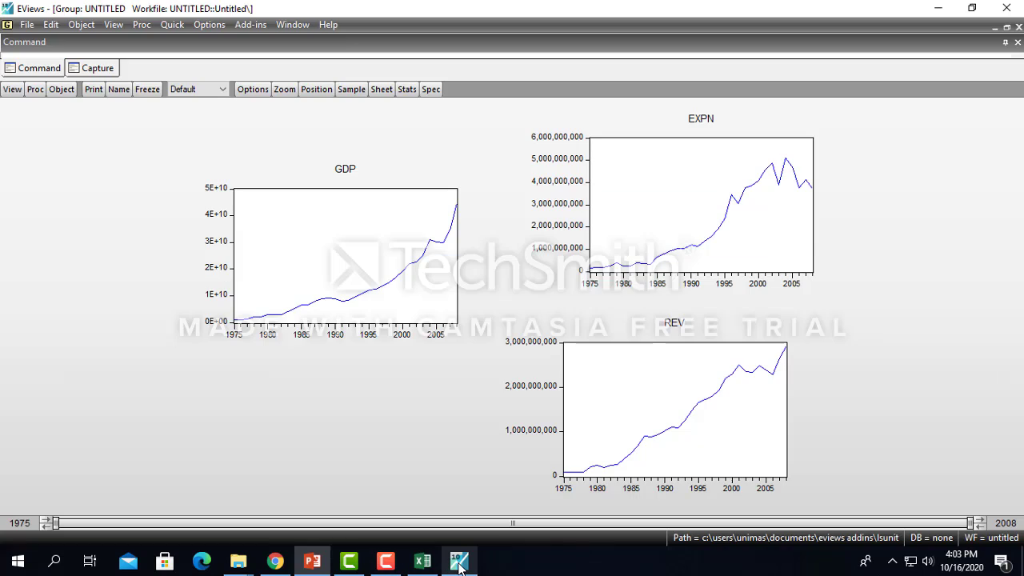
left_click(459, 560)
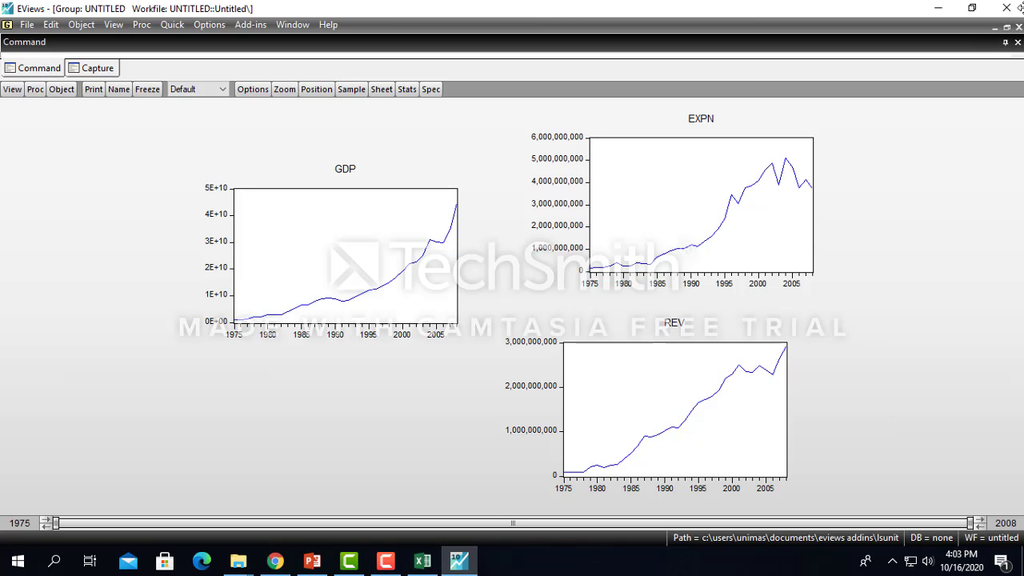
Step: Close the untitled GDP, EXPN and REV graph group and confirm deleting it
left_click(1019, 27)
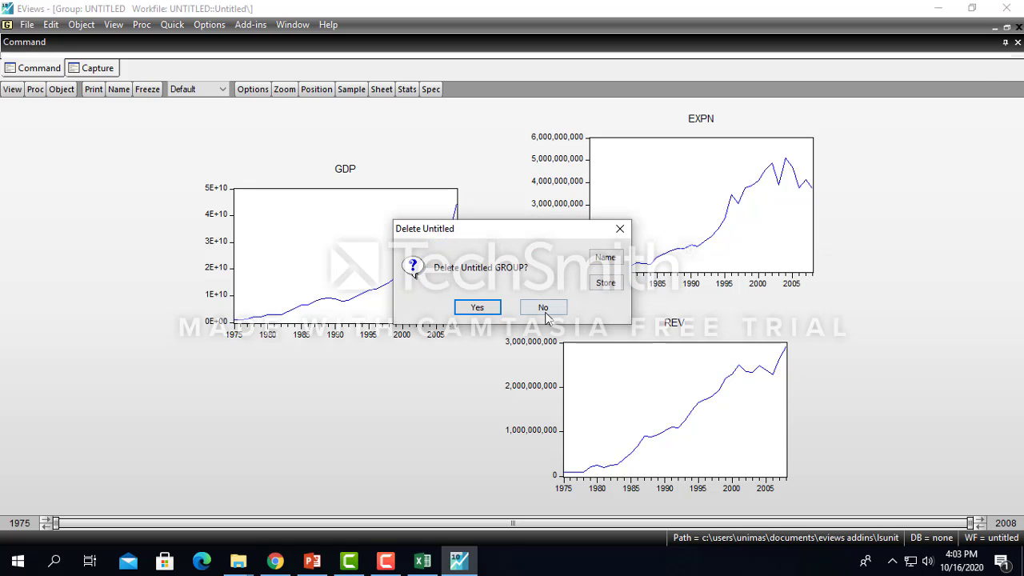
left_click(544, 310)
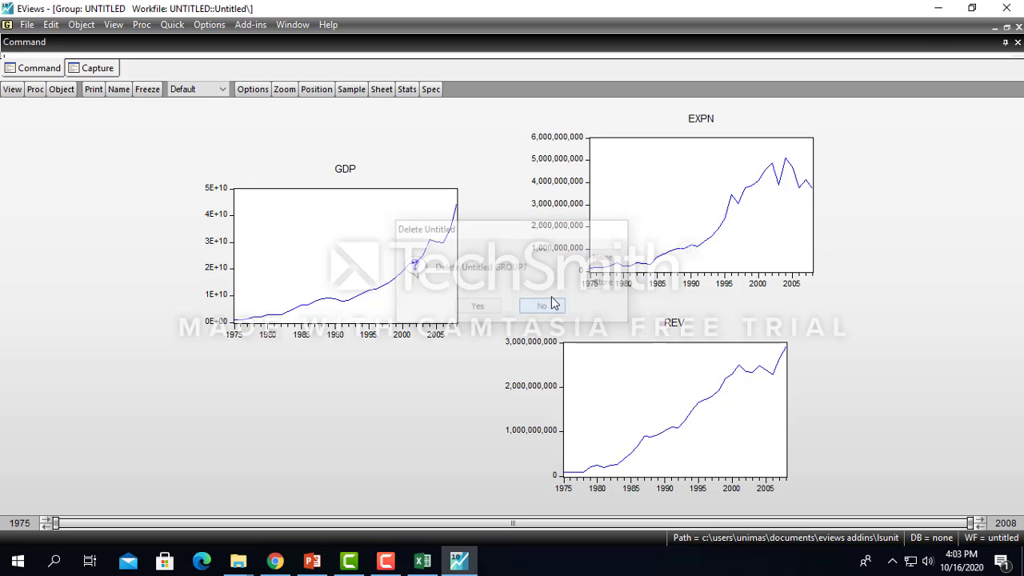
left_click(1007, 27)
left_click(437, 166)
left_click(476, 305)
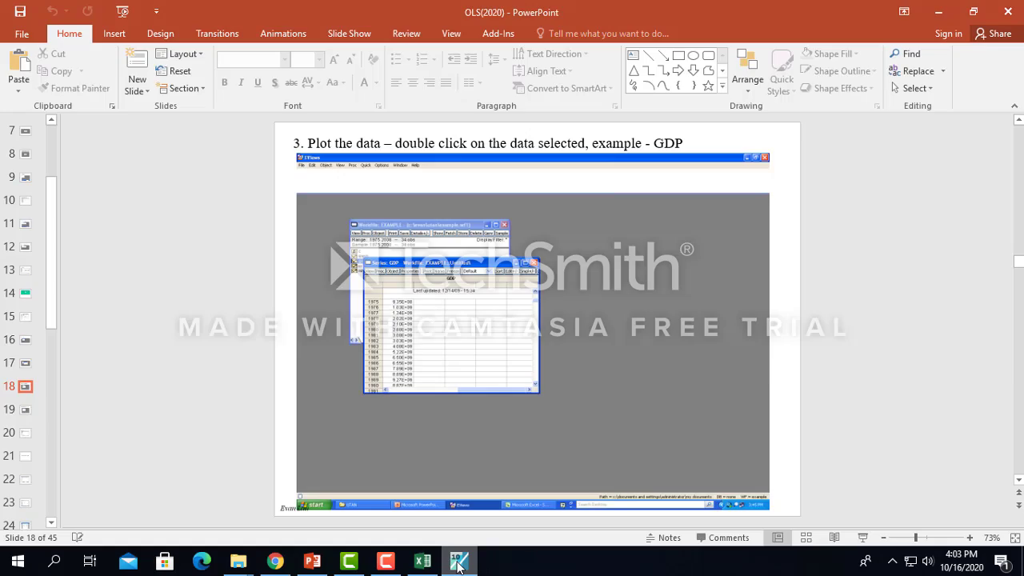
Step: Present slides 22–24 full screen, move to slide 25, then return to EViews
scroll(831, 327, "down", 1)
scroll(832, 327, "down", 2)
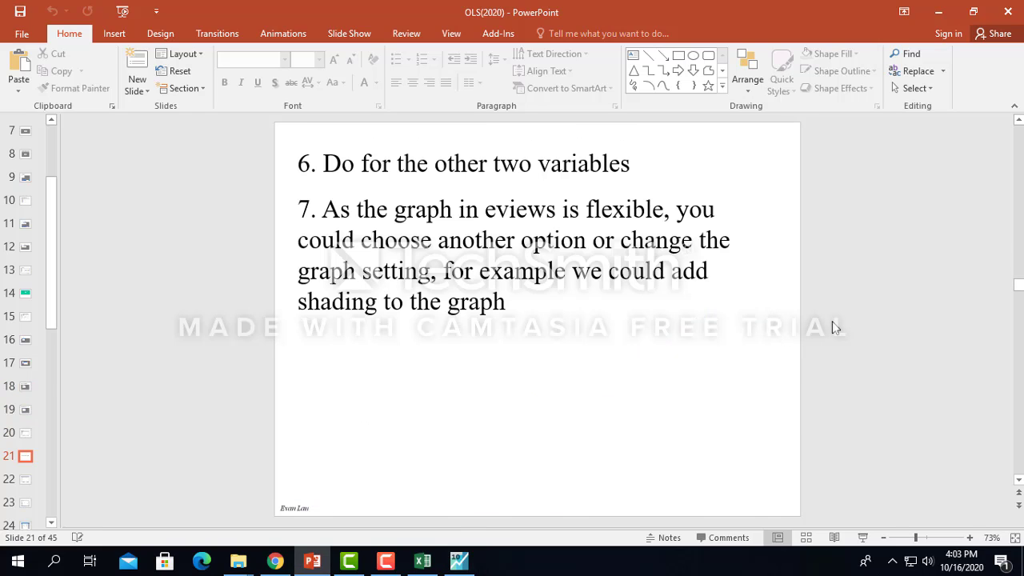
scroll(832, 327, "down", 1)
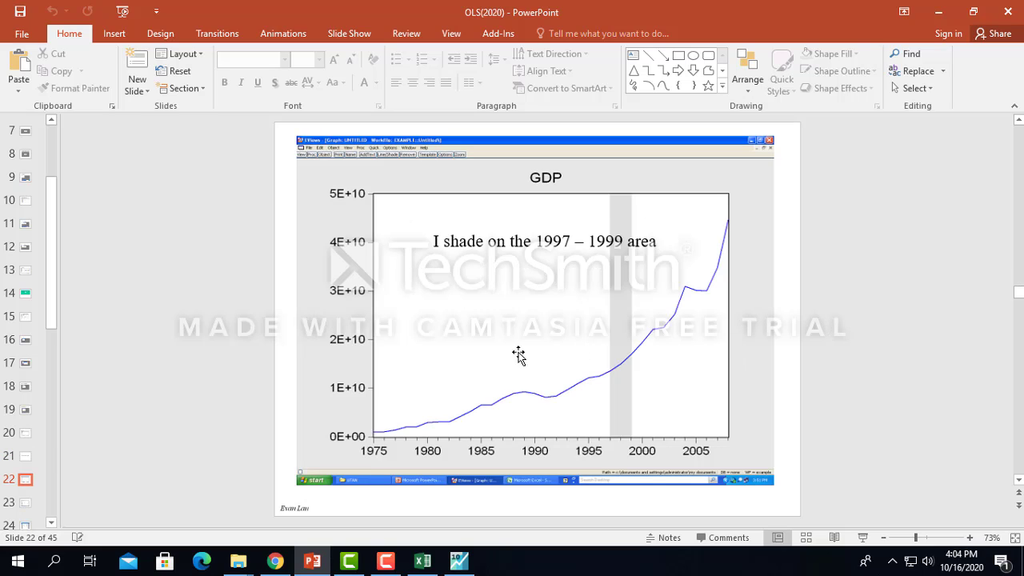
left_click(863, 537)
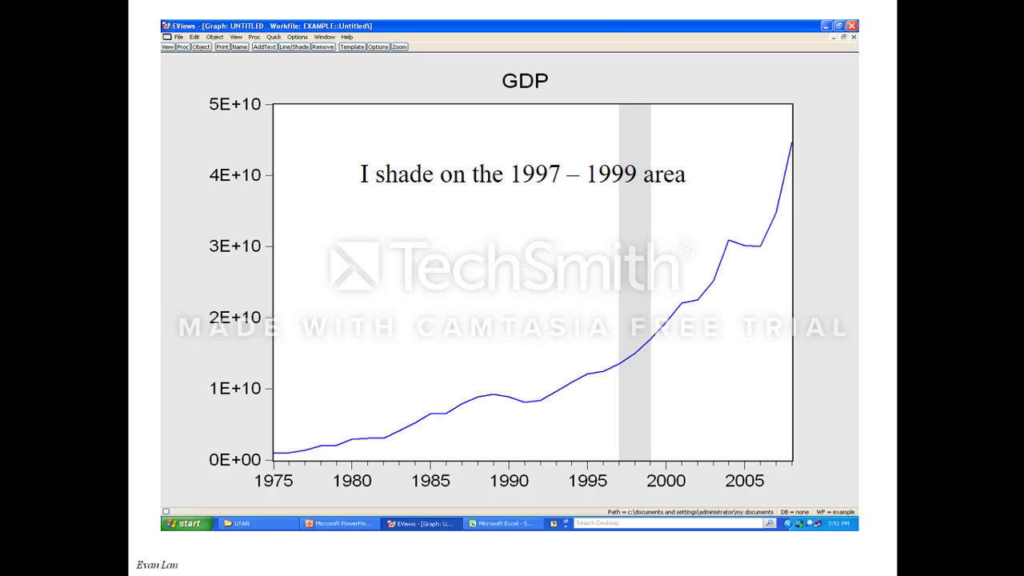
key("Right")
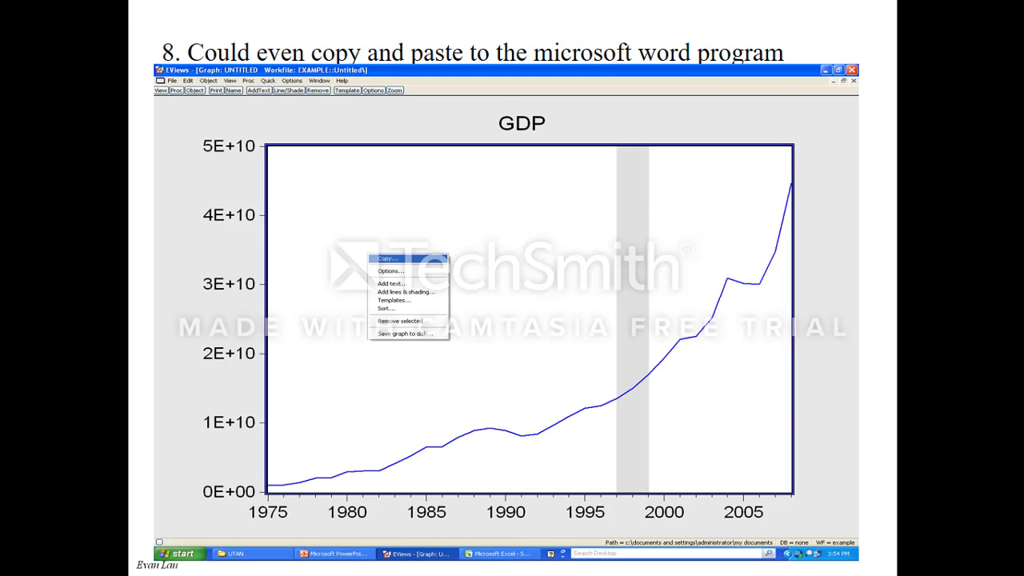
key("Right")
key("Escape")
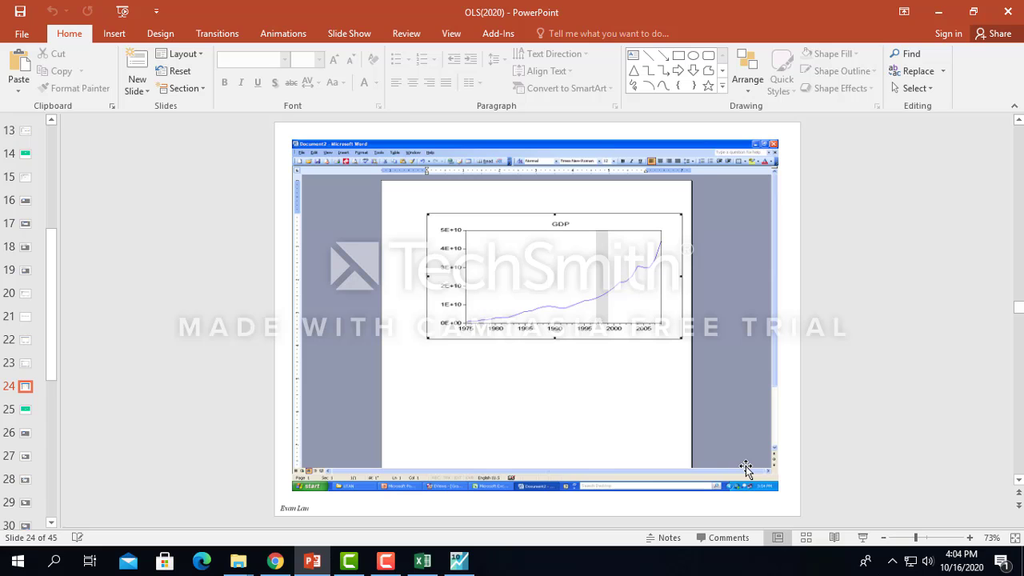
key("Right")
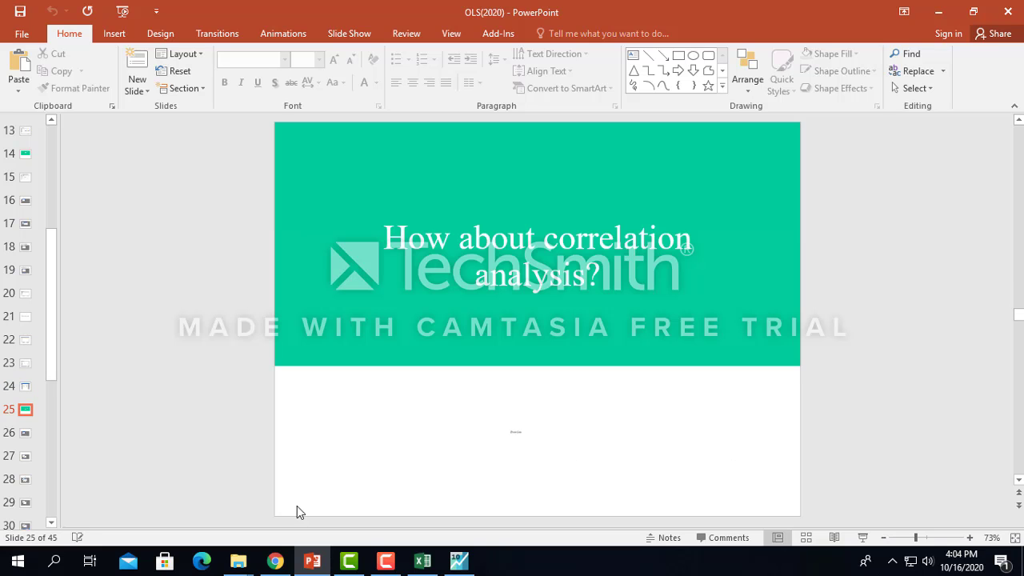
left_click(468, 565)
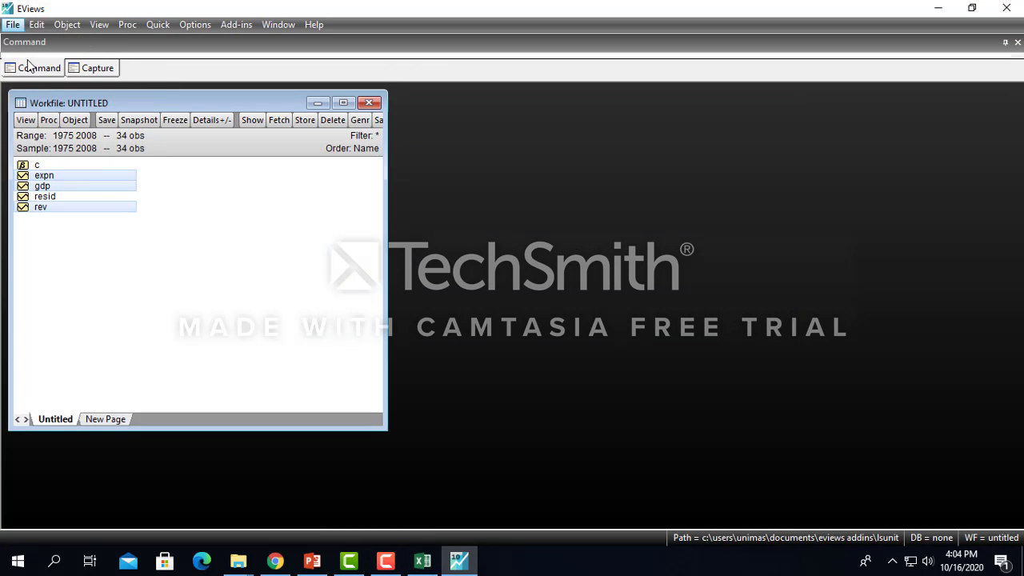
Step: Open the gdp, expn and rev series together as a group
left_click(25, 120)
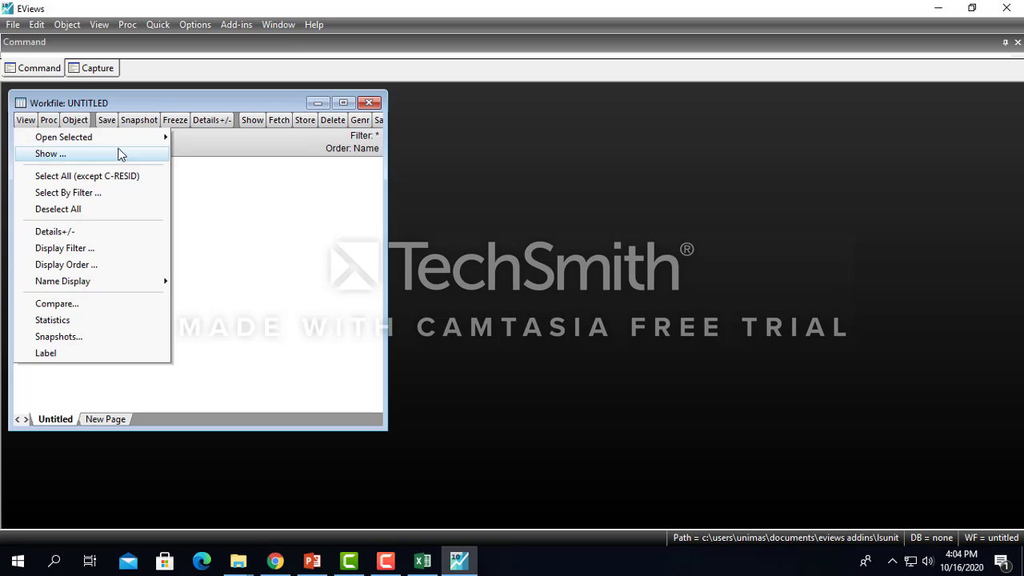
mouse_move(122, 138)
left_click(223, 141)
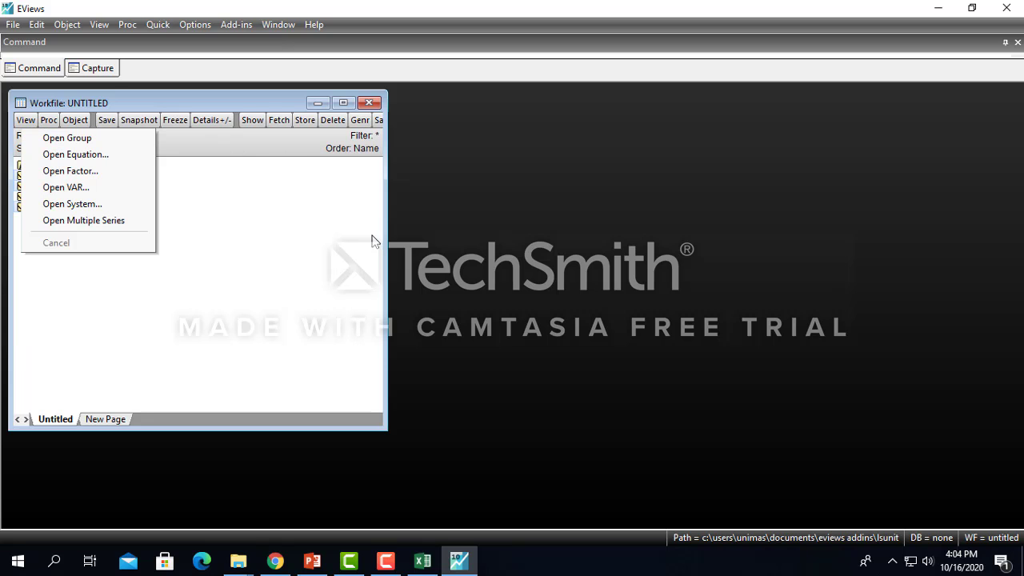
left_click(72, 137)
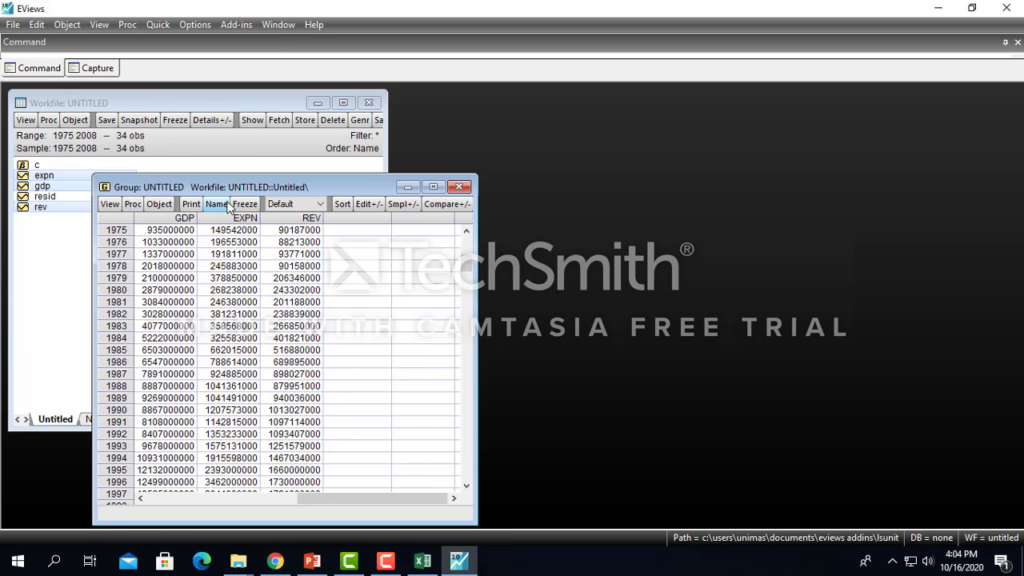
left_click(110, 204)
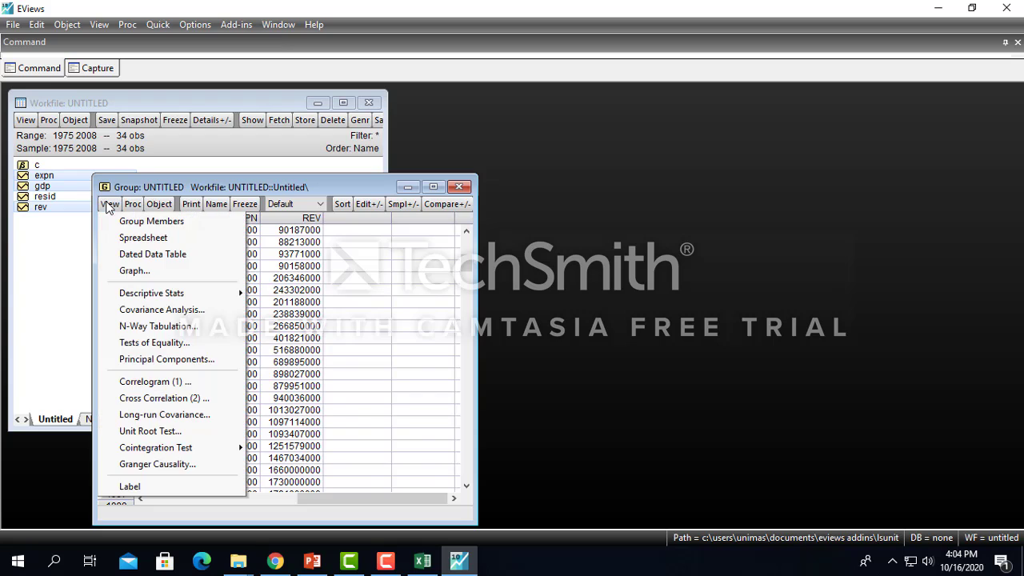
Step: Run a covariance analysis reporting correlations only, then maximize and select the resulting matrix
left_click(192, 311)
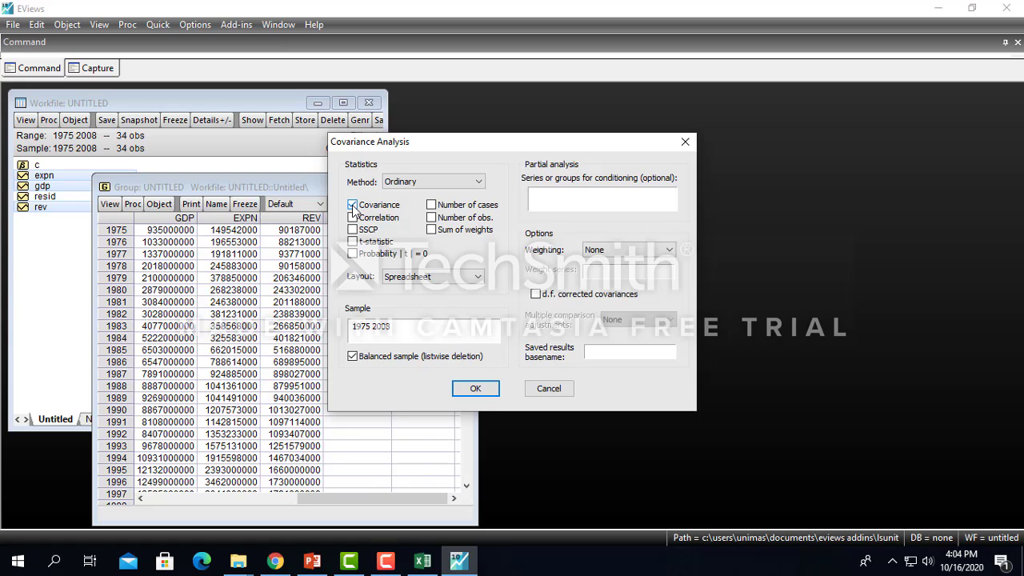
left_click(353, 205)
left_click(353, 218)
left_click(475, 389)
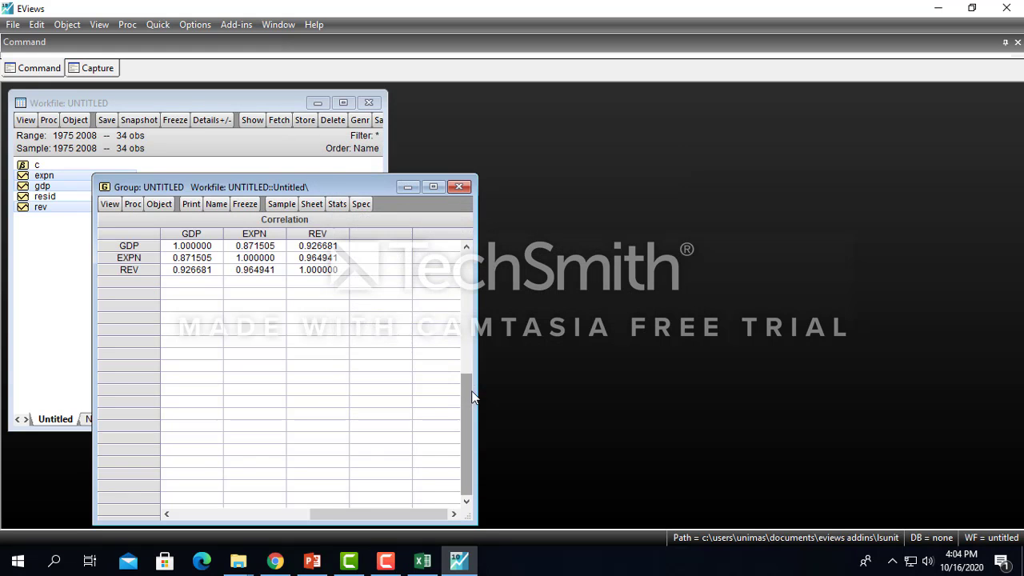
left_click(432, 187)
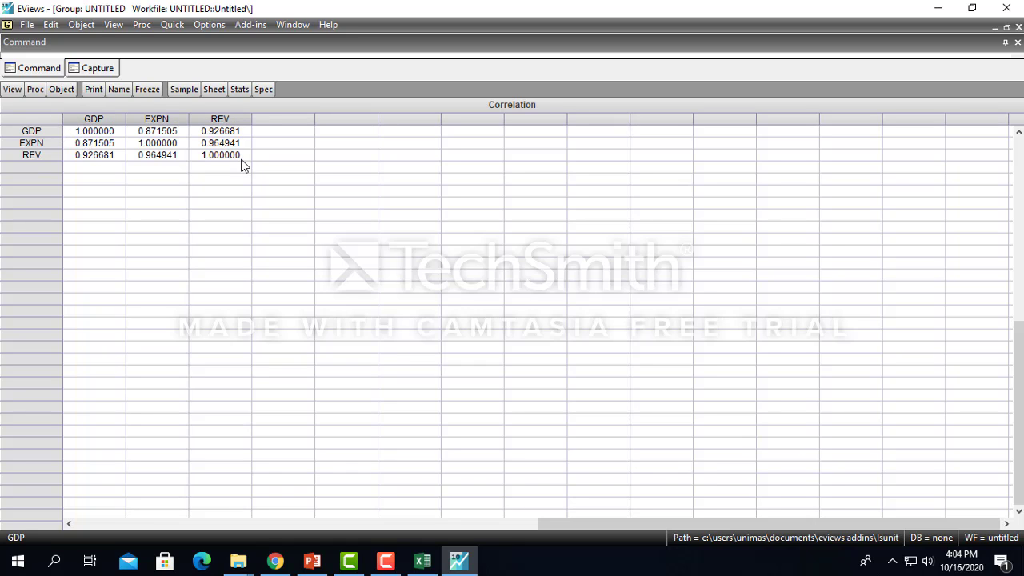
key("ctrl+a")
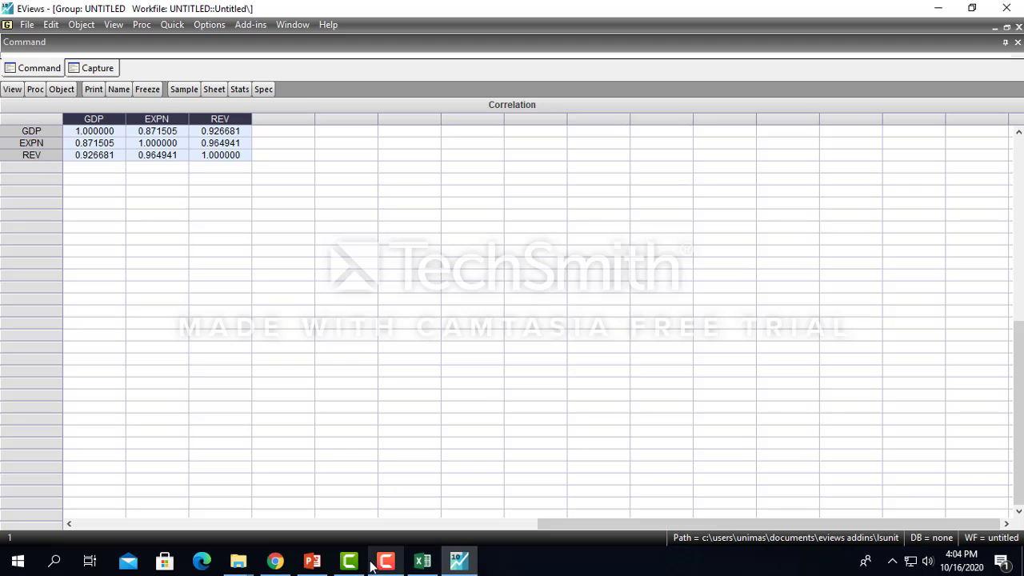
left_click(314, 561)
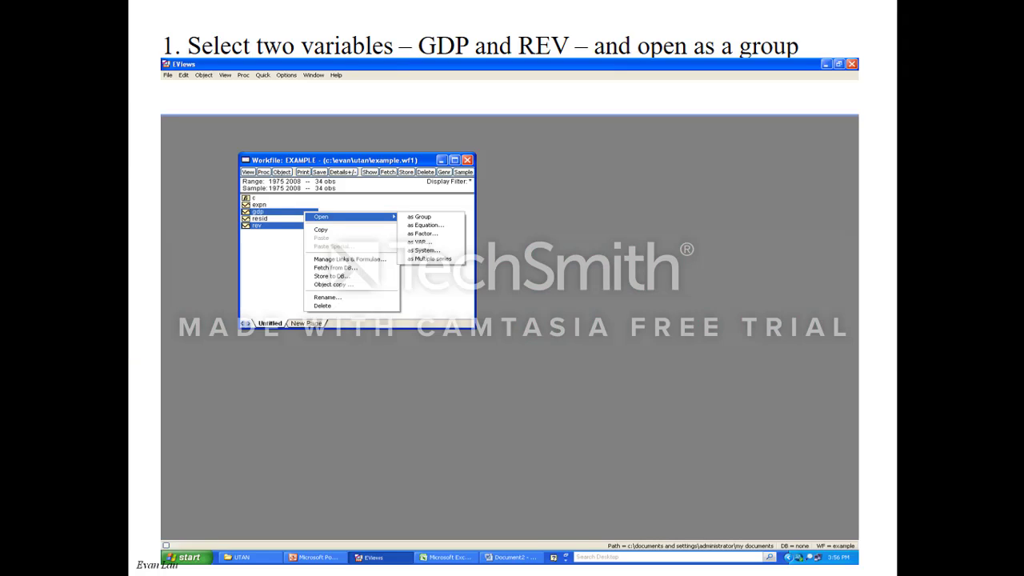
Step: Step through the correlation tutorial slides to the result slide, then end the show
key("Right")
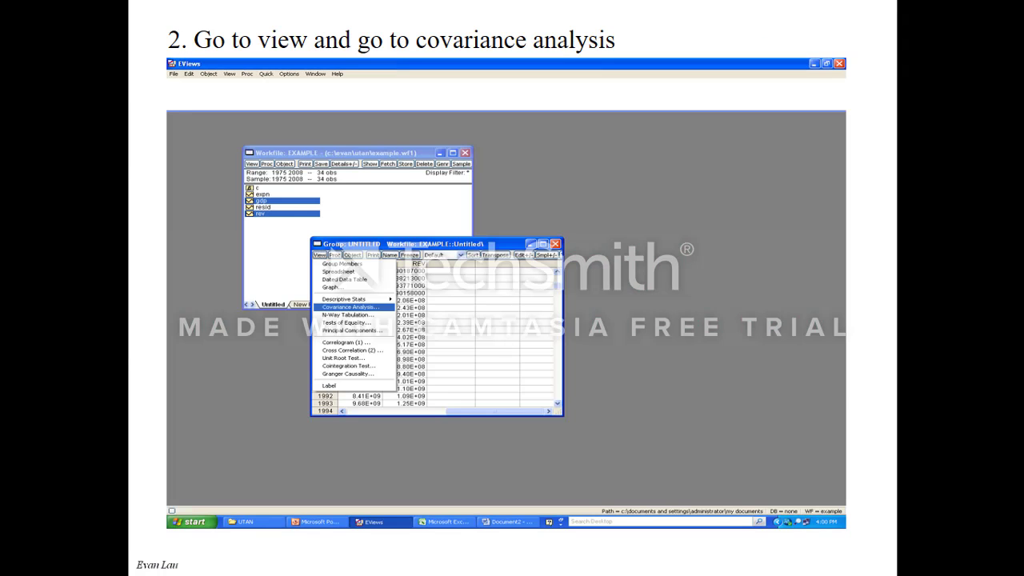
key("Right")
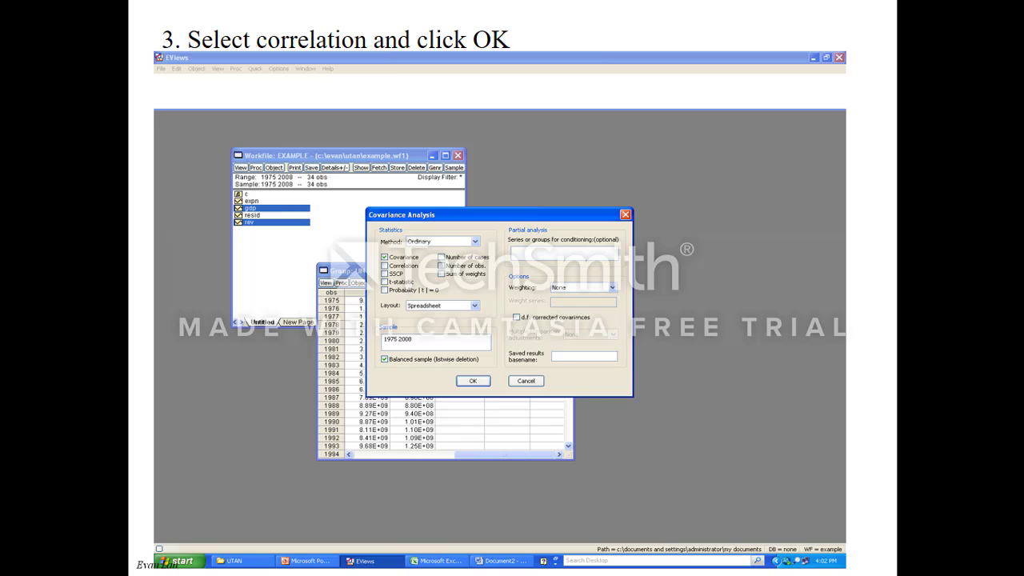
key("Right")
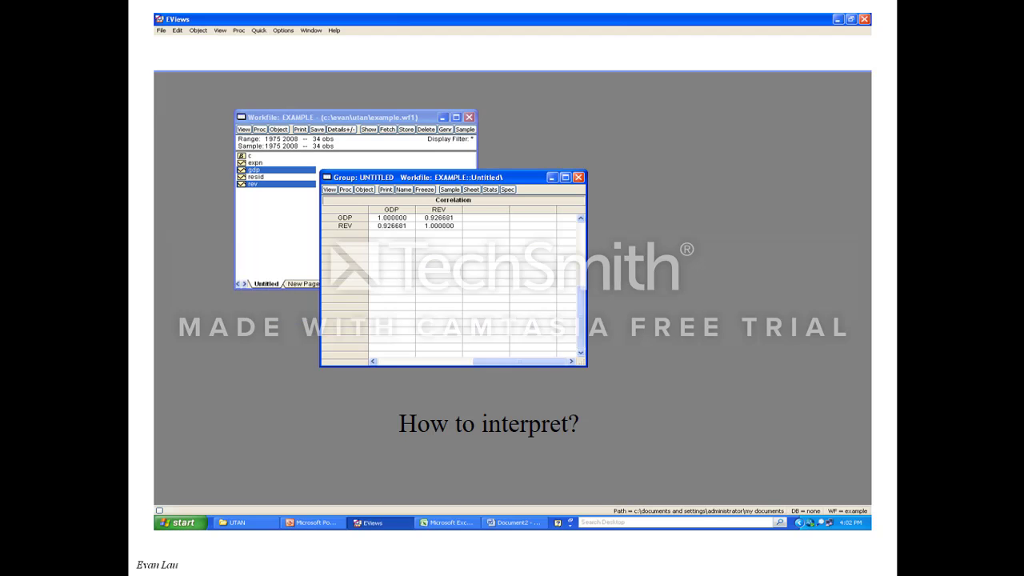
key("Right")
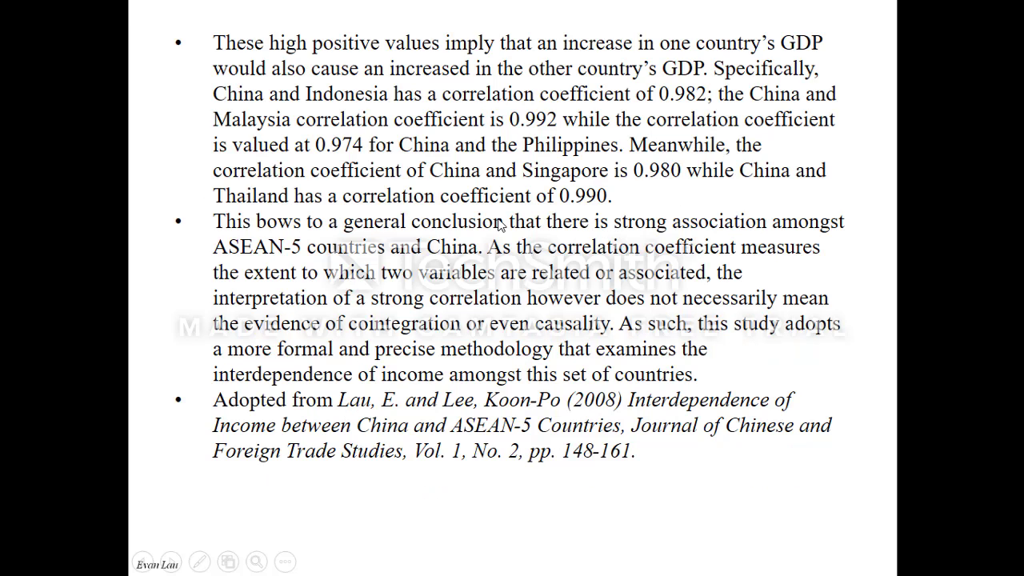
key("Escape")
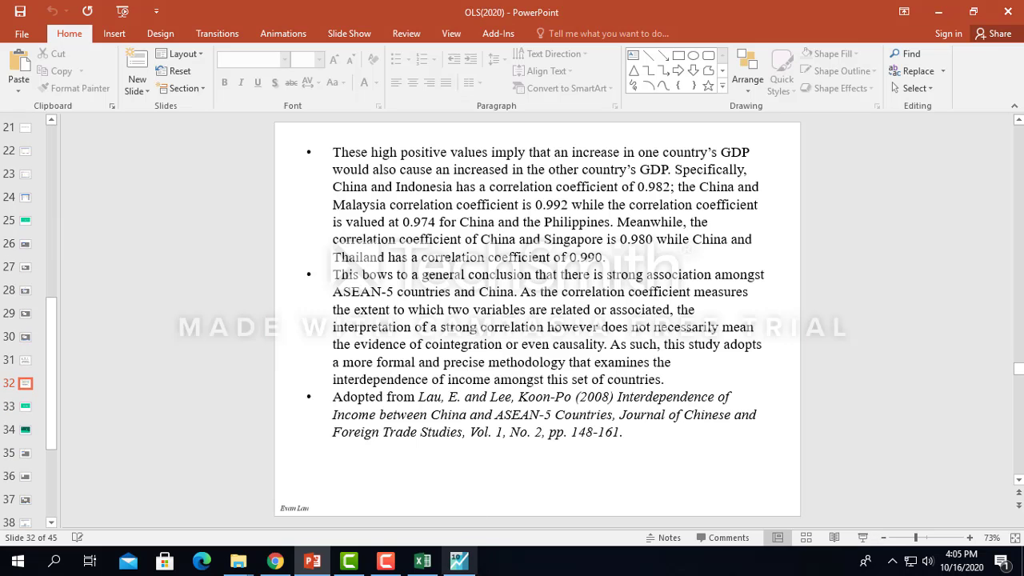
Step: Restore the correlation window and scroll the deck to slide 33, 'Next OLS estimation'
left_click(460, 563)
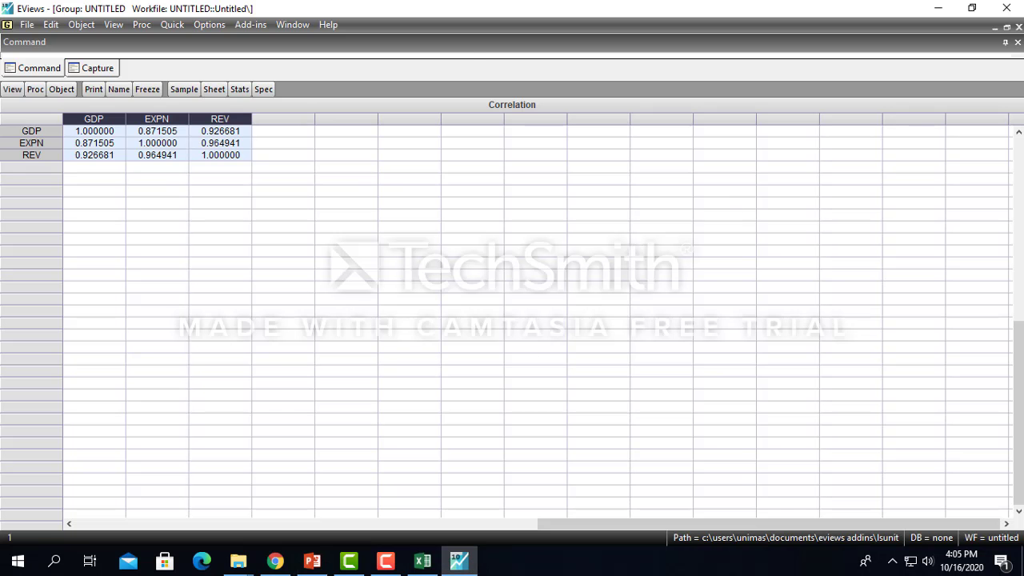
left_click(1006, 27)
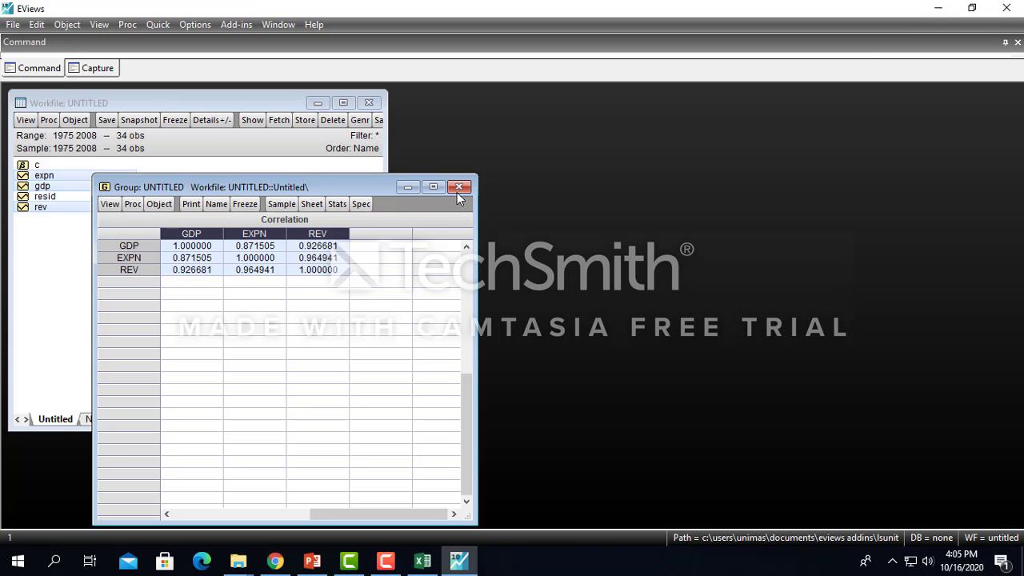
left_click(311, 564)
scroll(754, 393, "down", 1)
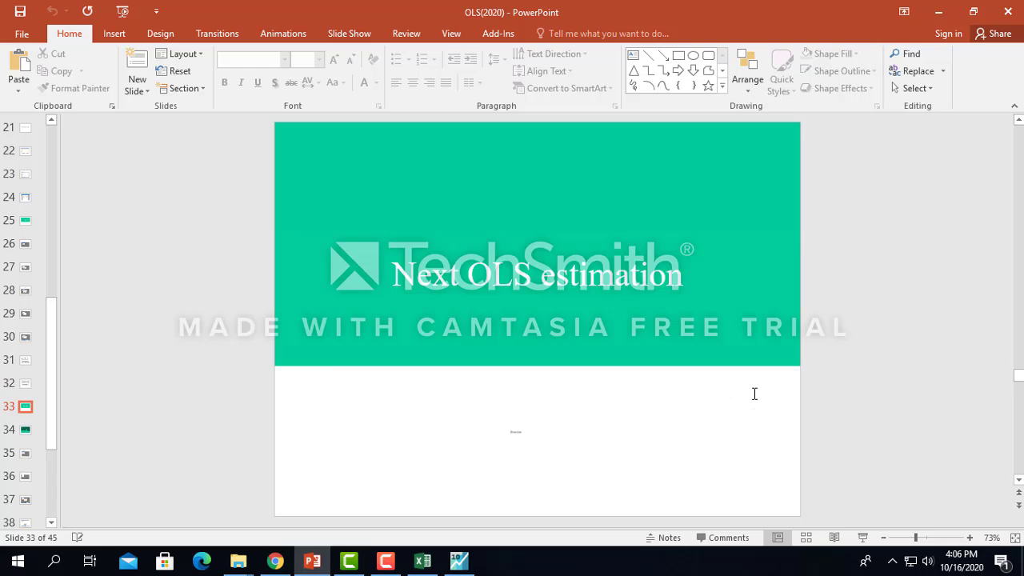
left_click(467, 565)
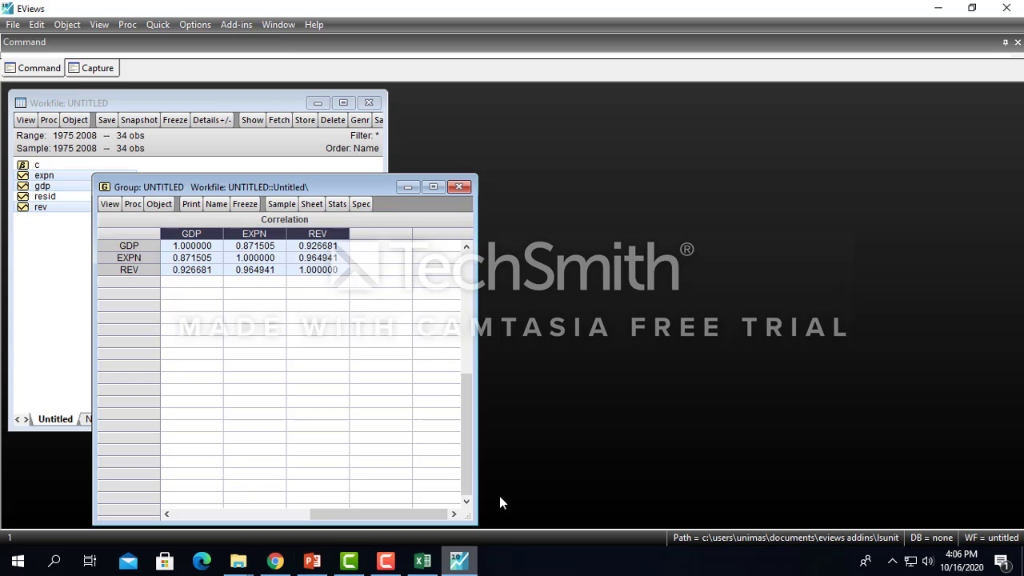
Step: Close and discard the correlation group, then select gdp and expn in the workfile
left_click(459, 187)
left_click(477, 308)
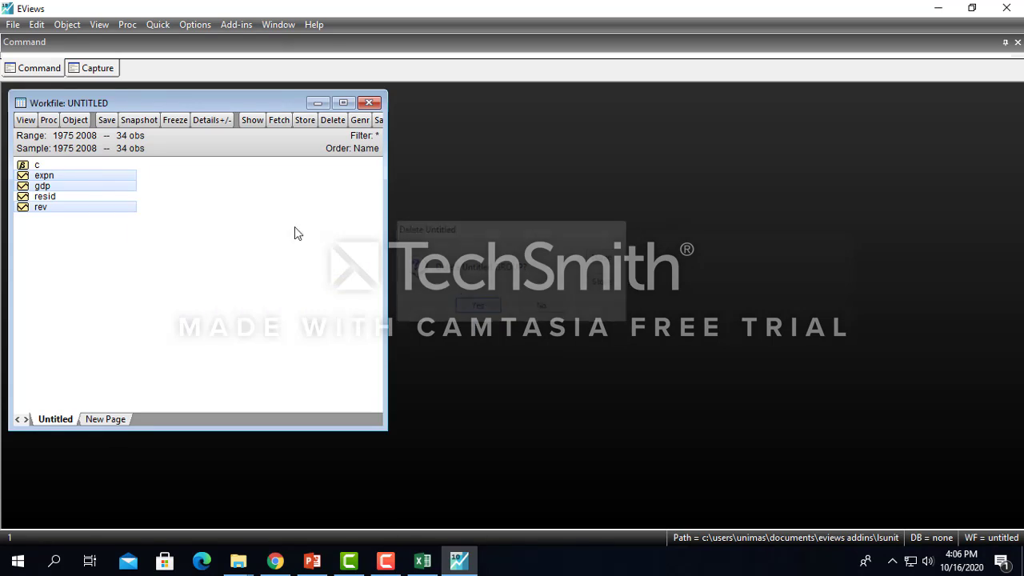
left_click(142, 338)
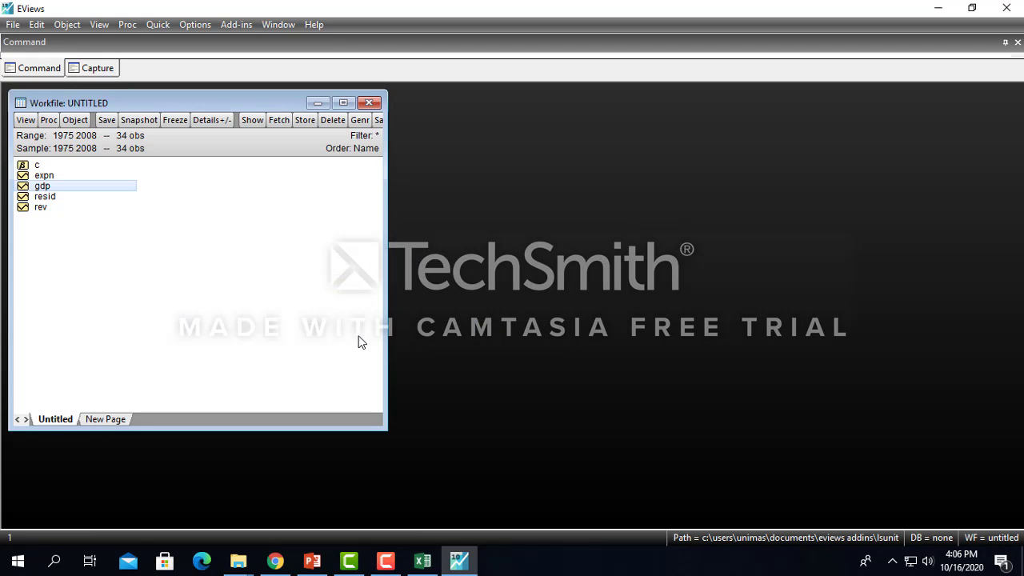
left_click(48, 178, "shift")
Step: Add rev and estimate 'gdp expn rev c' by least squares (R-squared 0.866210)
left_click(50, 206, "ctrl")
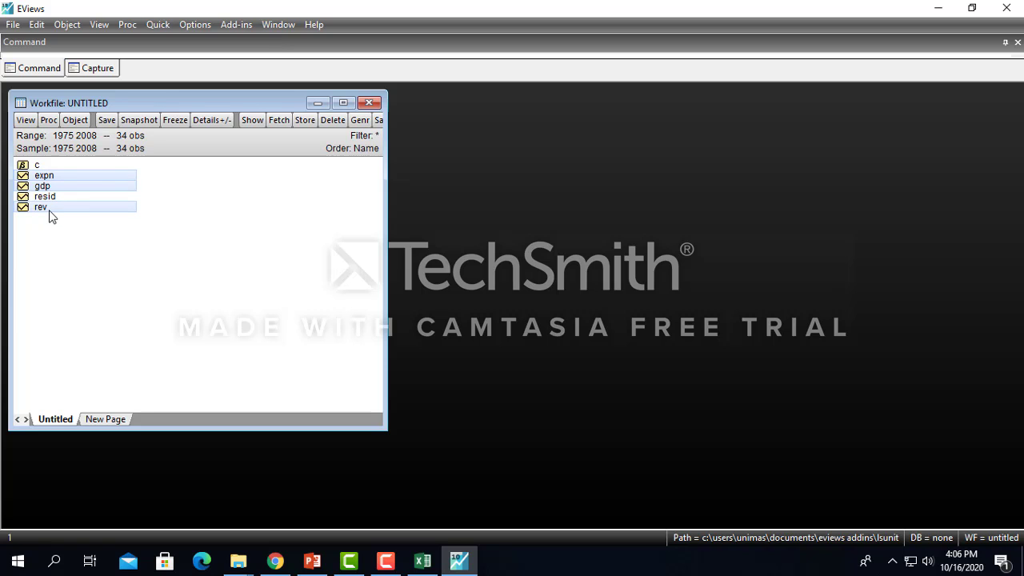
right_click(98, 177)
mouse_move(258, 178)
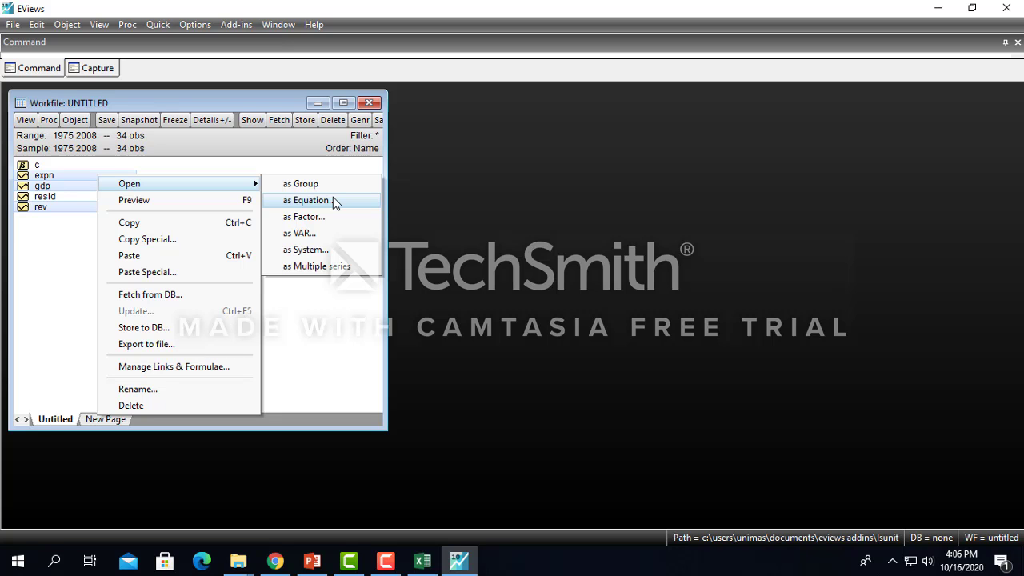
left_click(332, 200)
mouse_move(524, 130)
left_mouse_down()
mouse_move(448, 130)
mouse_move(527, 112)
left_mouse_up()
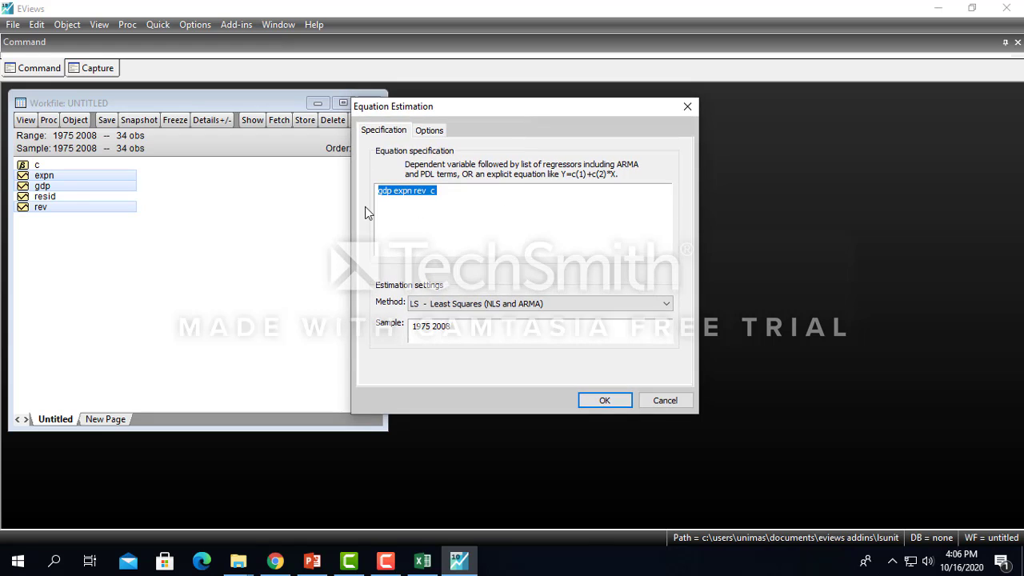
left_click(398, 209)
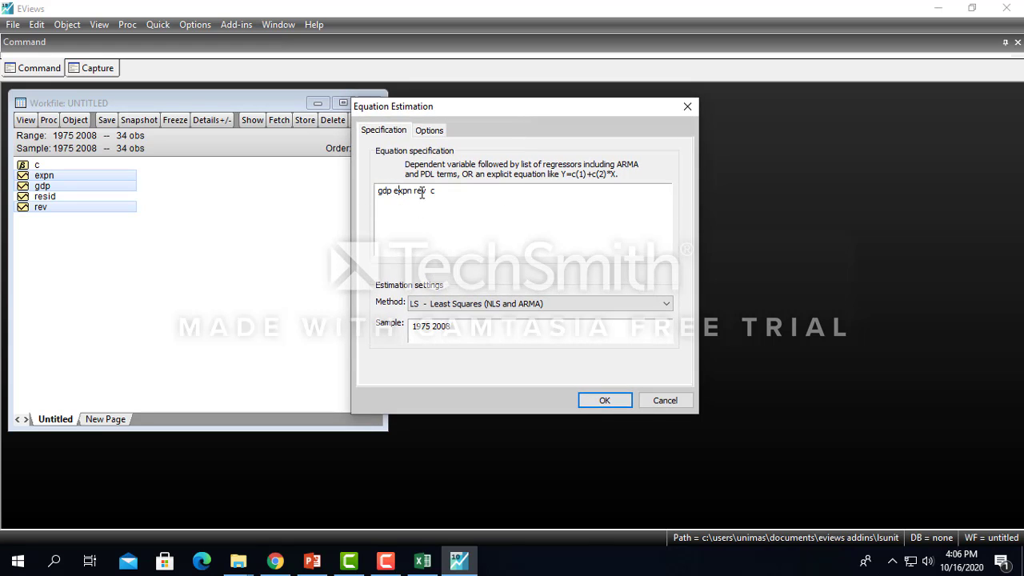
left_click(430, 192)
left_click(549, 312)
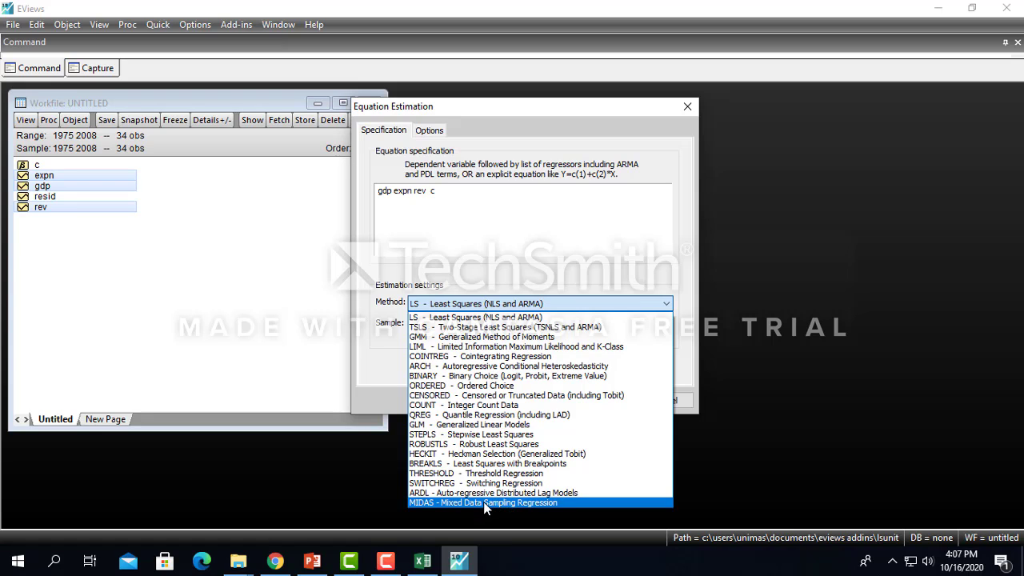
left_click(726, 316)
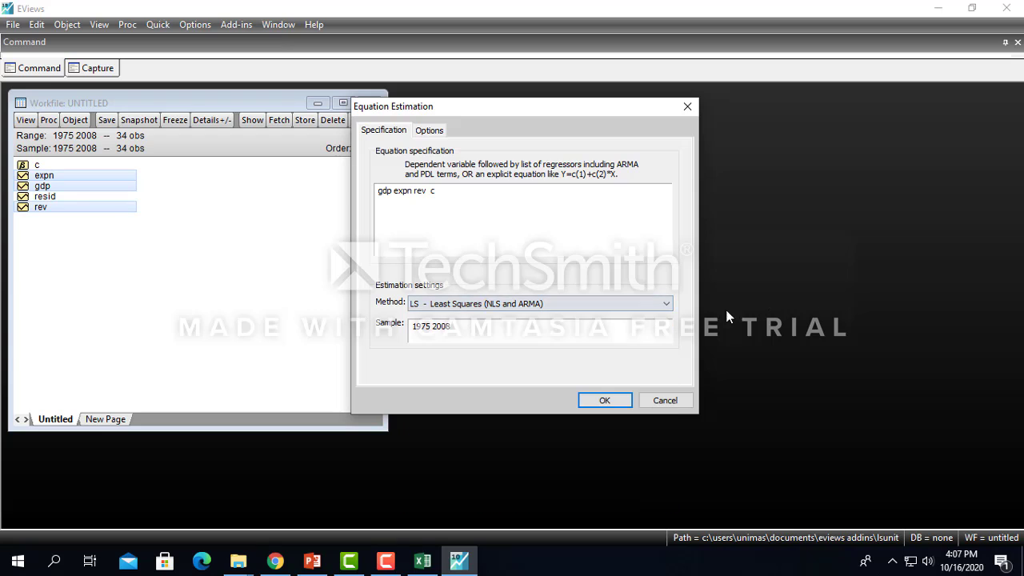
left_click(604, 400)
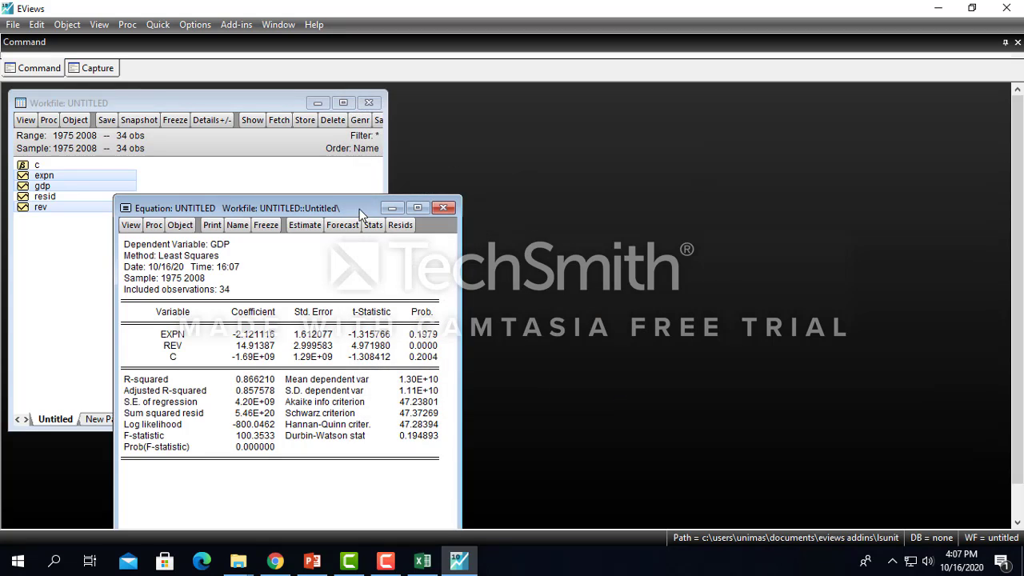
Step: Show regression-results slide 38 full screen, then return to the EViews equation output
left_click_drag(356, 208, 450, 141)
mouse_move(422, 560)
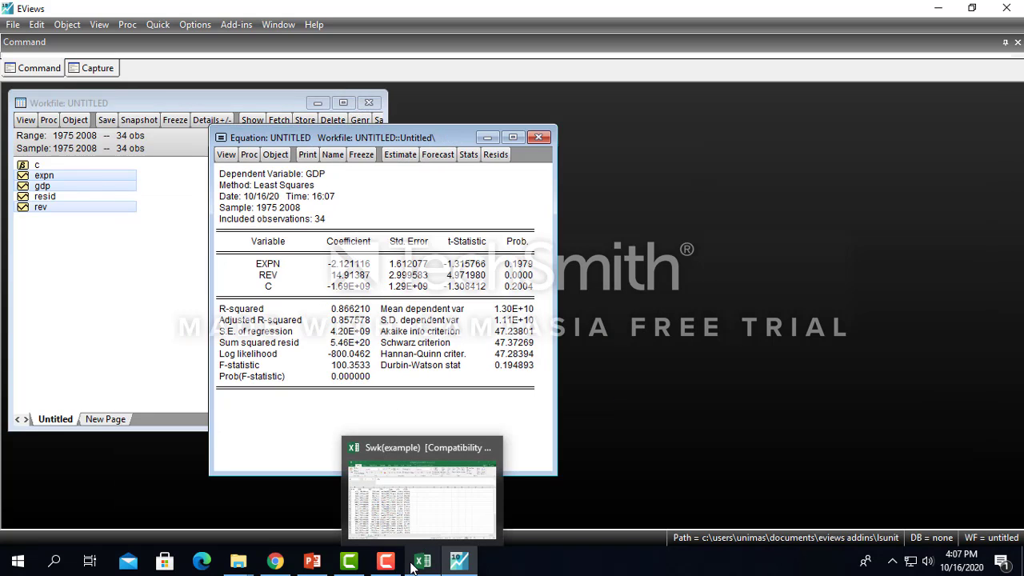
left_click(312, 560)
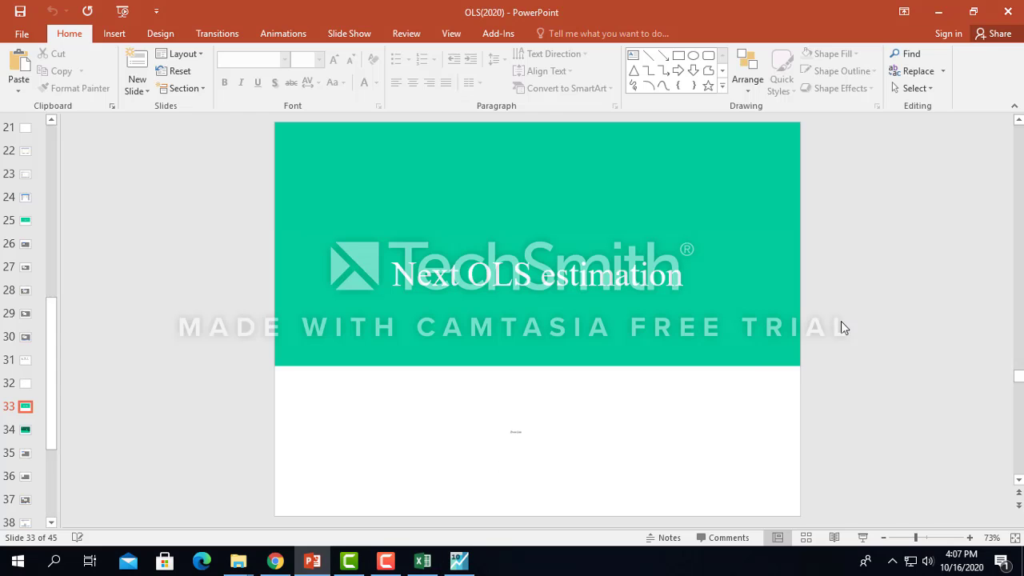
scroll(840, 324, "down", 2)
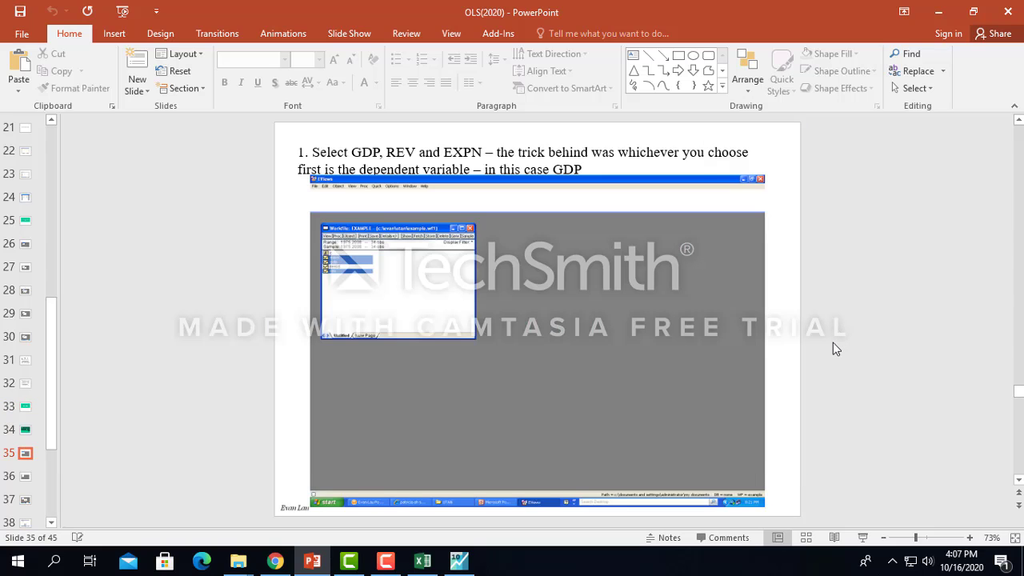
scroll(832, 342, "down", 2)
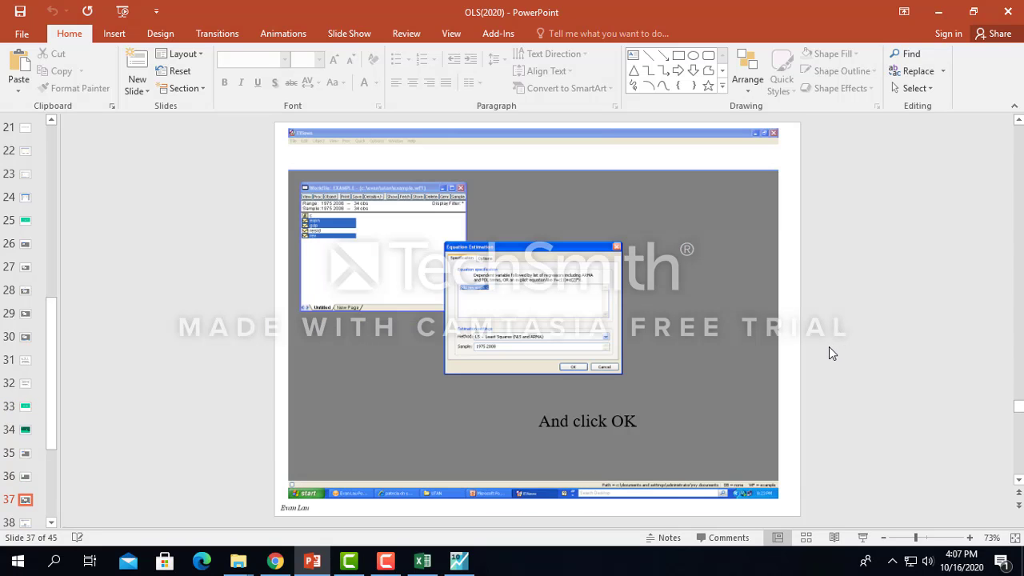
scroll(829, 348, "down", 1)
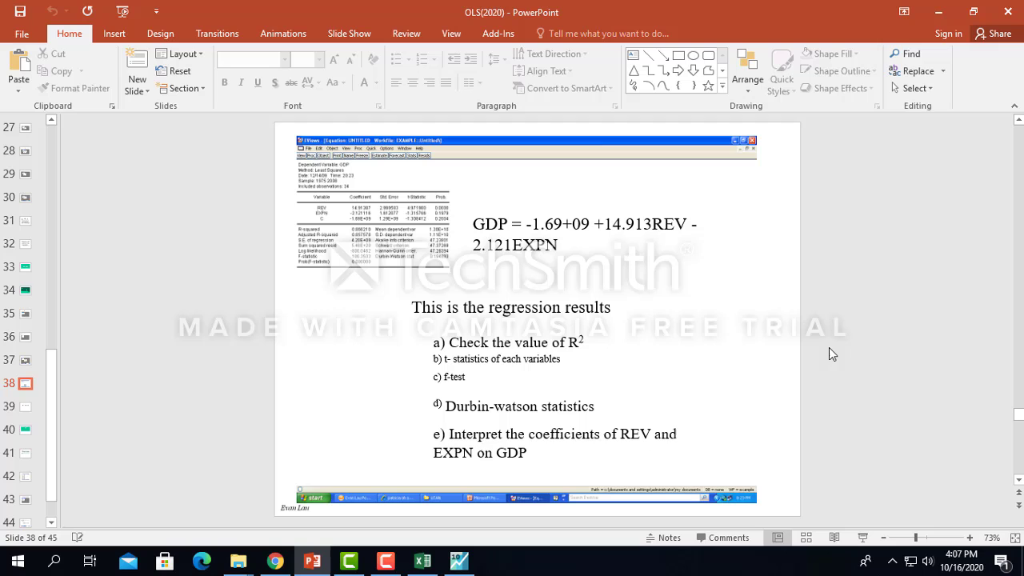
left_click(862, 537)
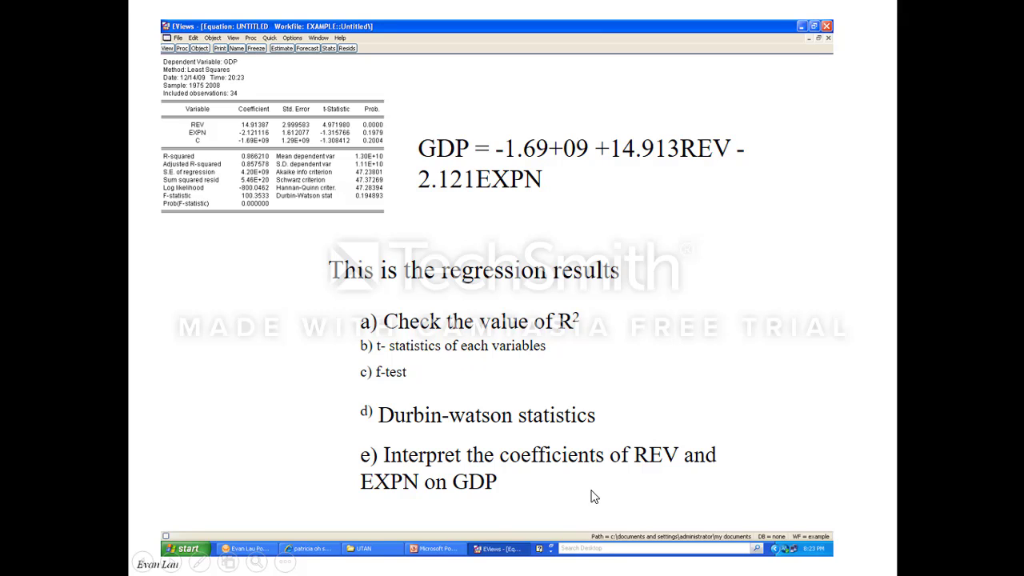
key("Escape")
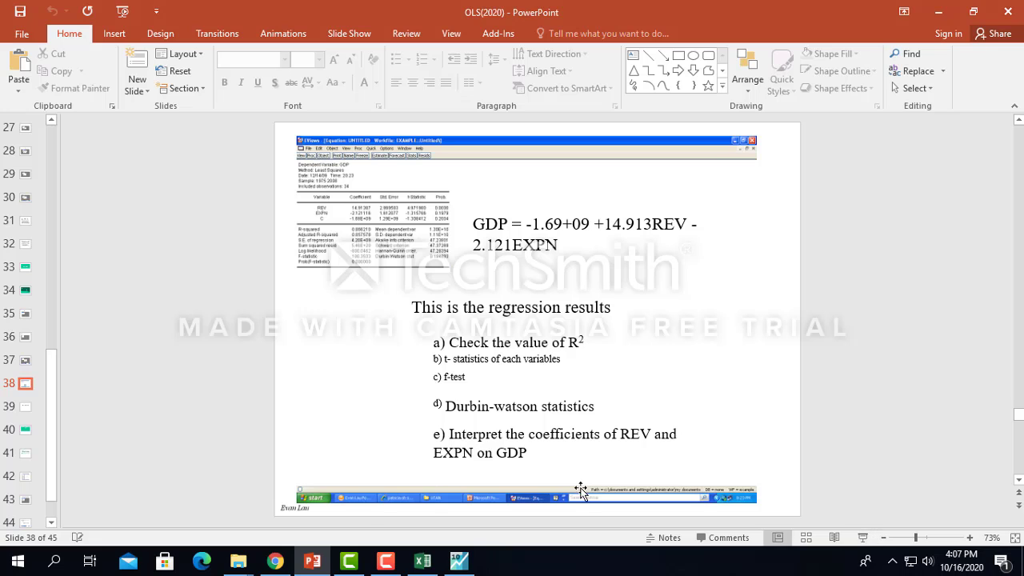
left_click(458, 562)
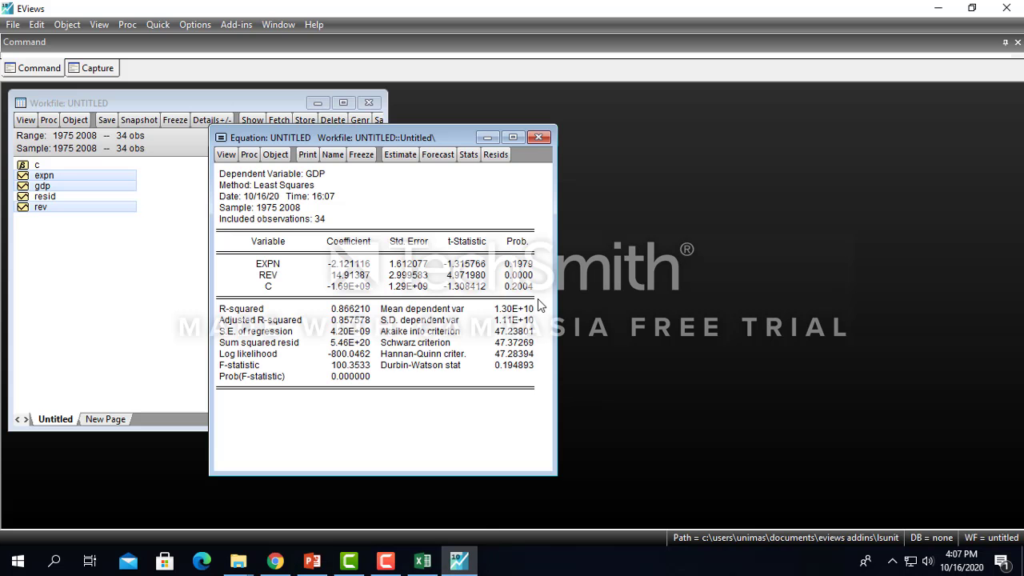
Step: Restore EViews from full screen and reposition its window beside the slides
left_click(971, 7)
left_click_drag(487, 26, 964, 45)
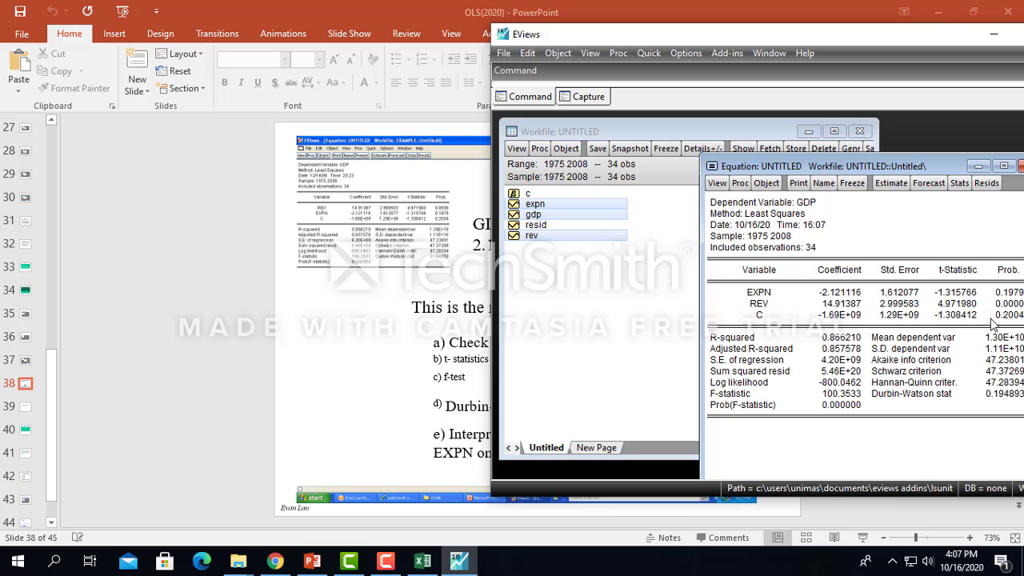
left_click_drag(806, 159, 601, 120)
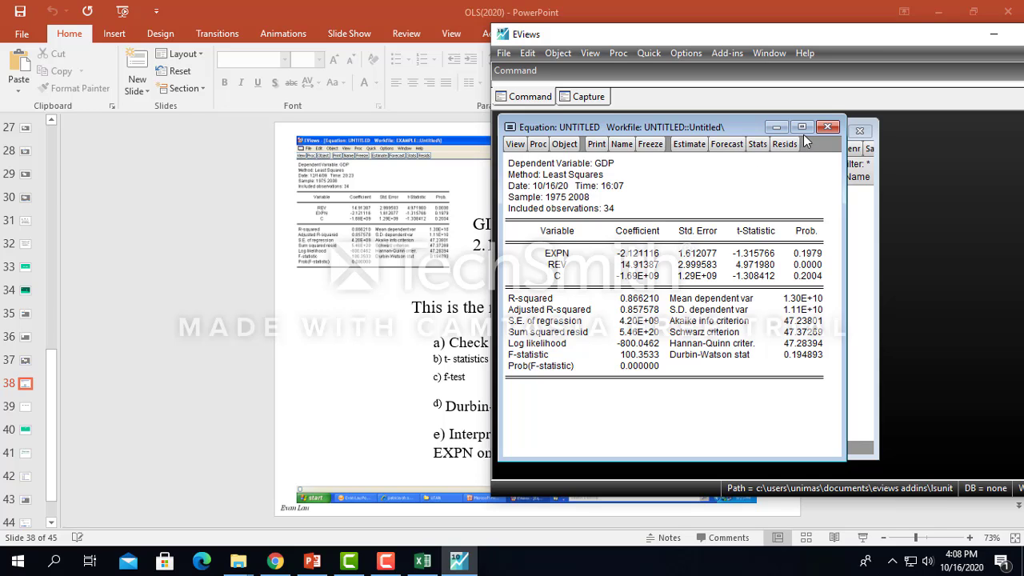
left_click_drag(859, 38, 712, 40)
Step: Move through the log-model slides to slide 42, about transforming the data into logarithms
left_click(312, 561)
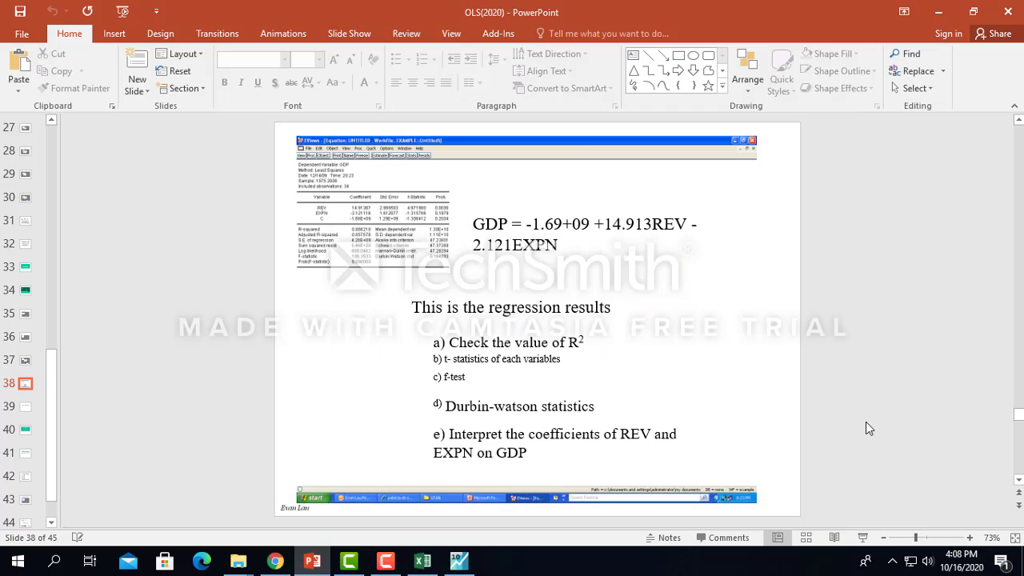
scroll(866, 421, "down", 1)
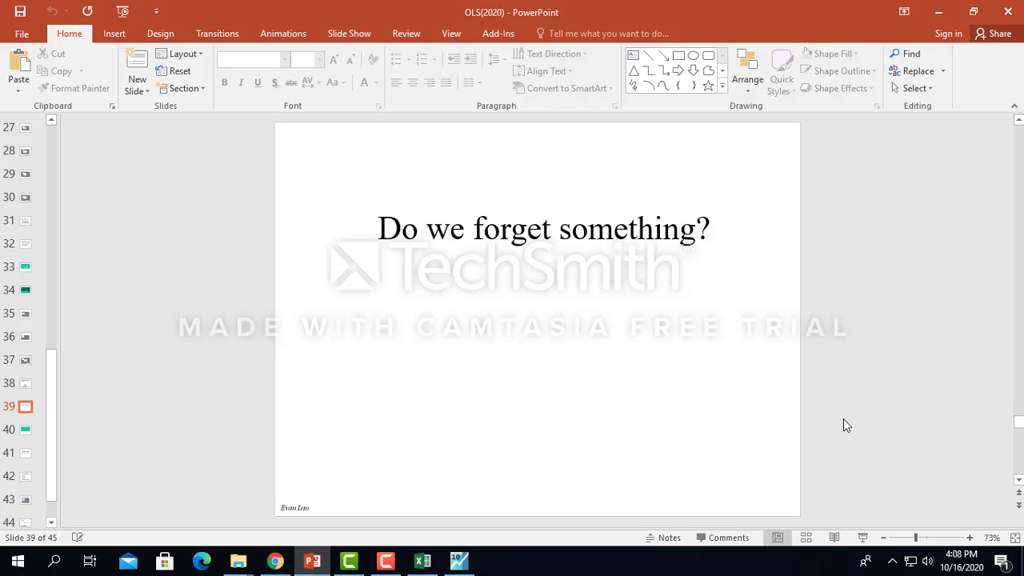
scroll(844, 426, "down", 1)
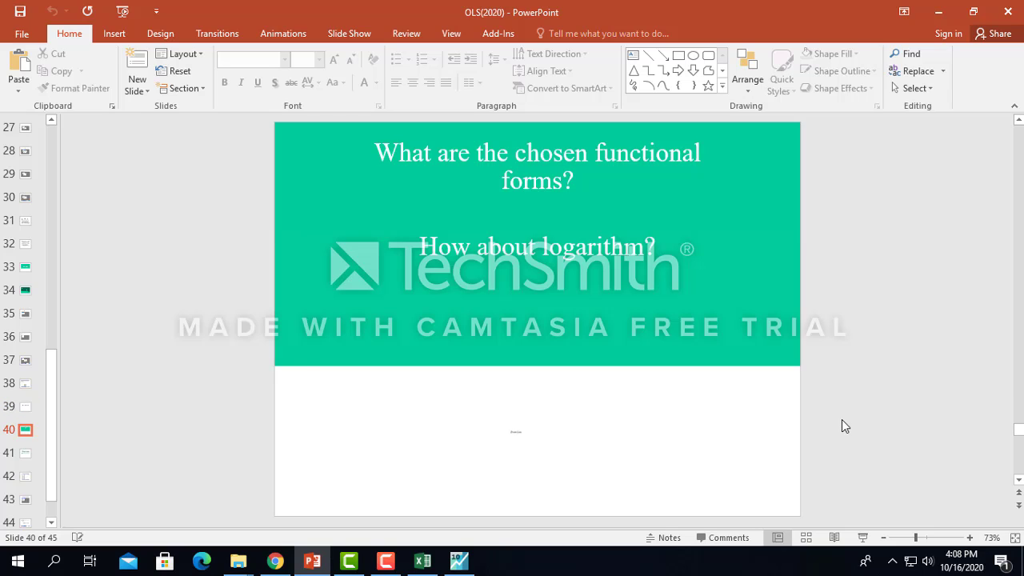
scroll(840, 428, "down", 1)
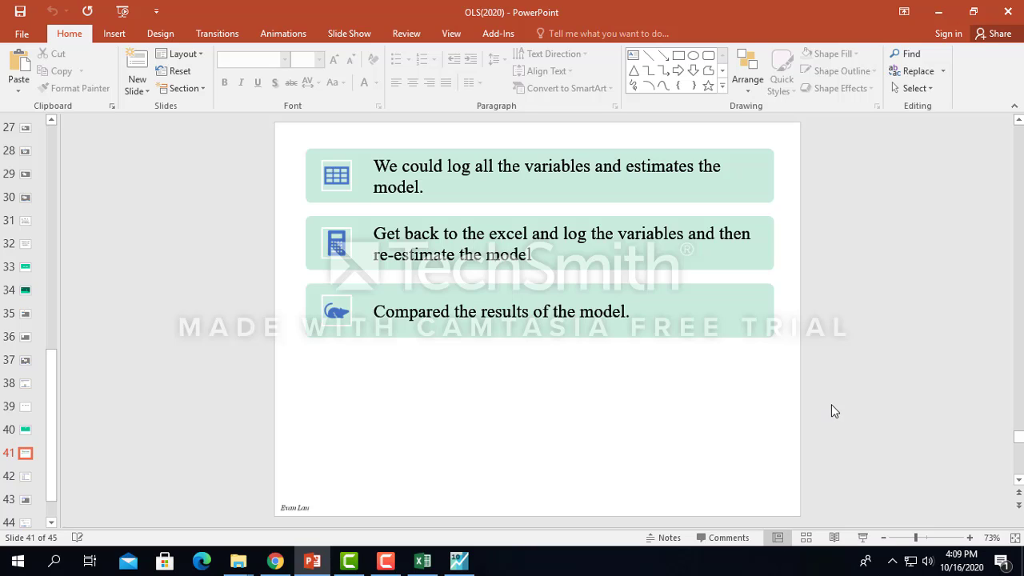
key("Page_Up")
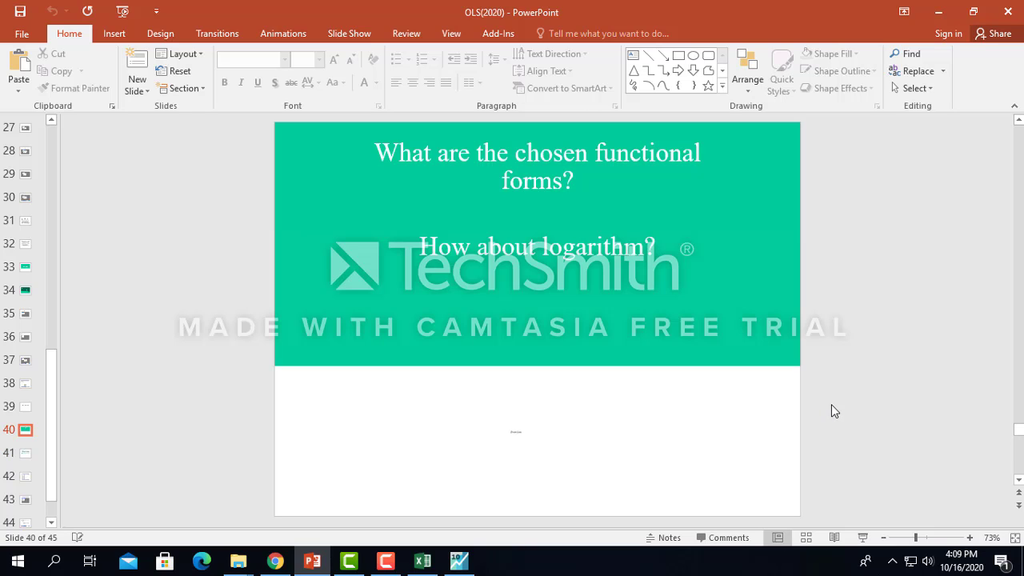
key("Page_Down")
key("Page_Down")
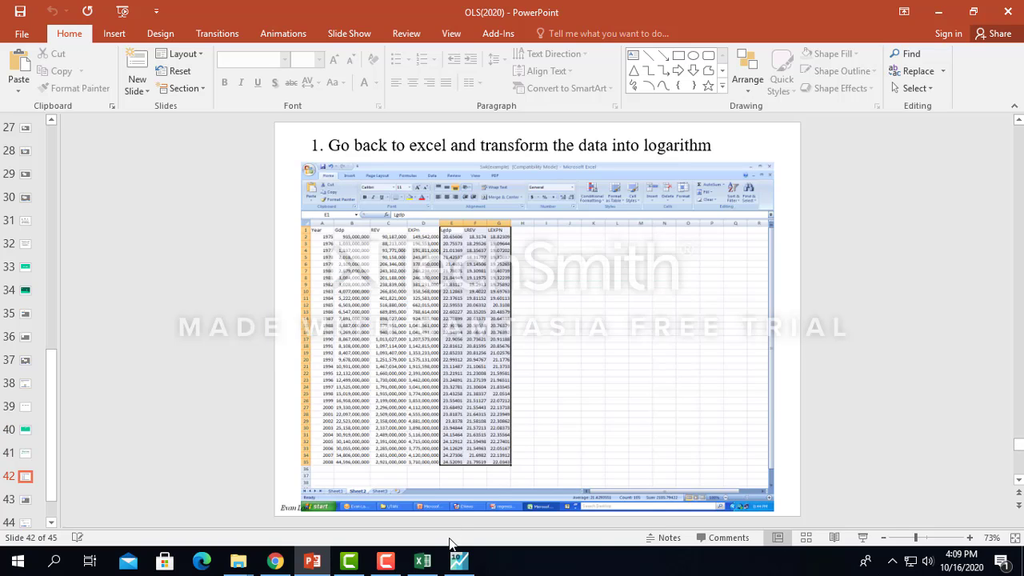
Step: Copy the logged Lgdp, LREV and LEXPN columns (E1:G35) in Excel
left_click(423, 561)
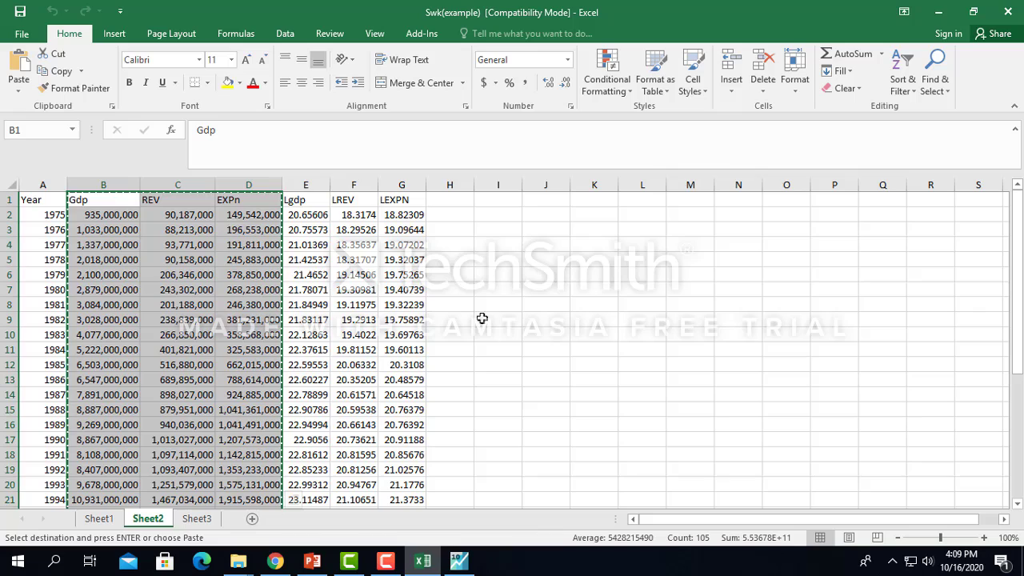
left_click(459, 560)
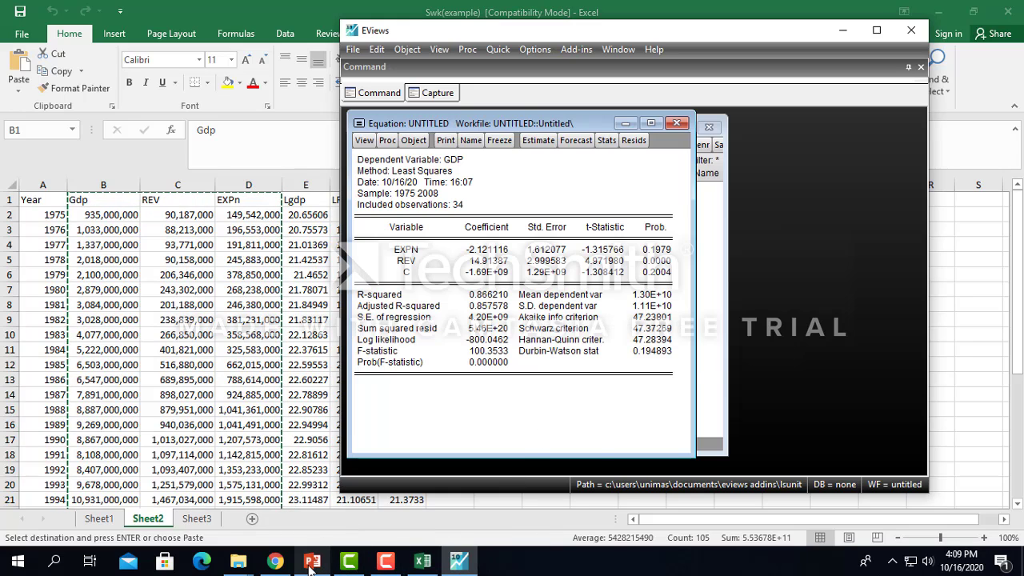
left_click(974, 399)
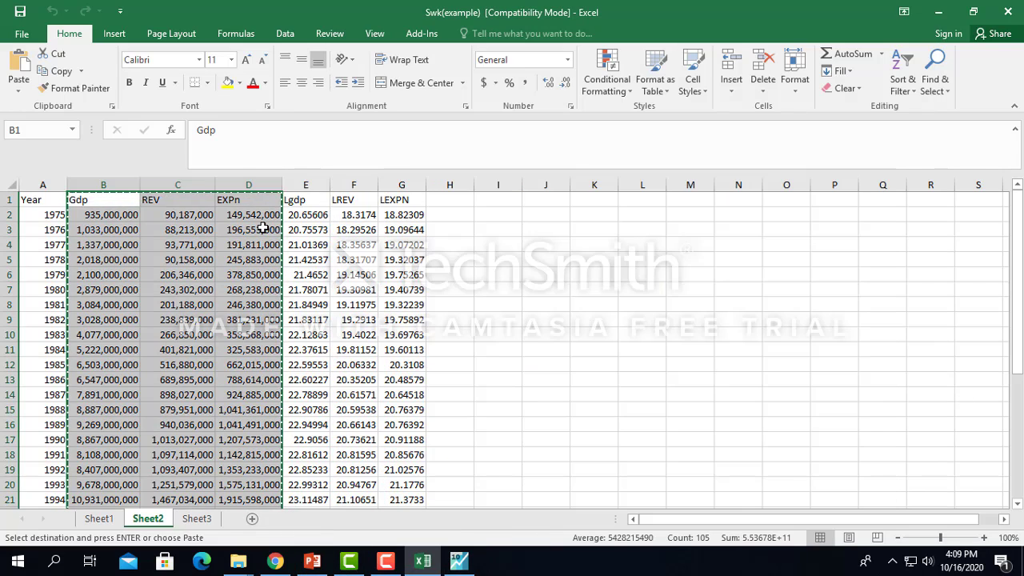
left_click_drag(297, 200, 409, 410)
left_click(58, 70)
scroll(263, 336, "up", 7)
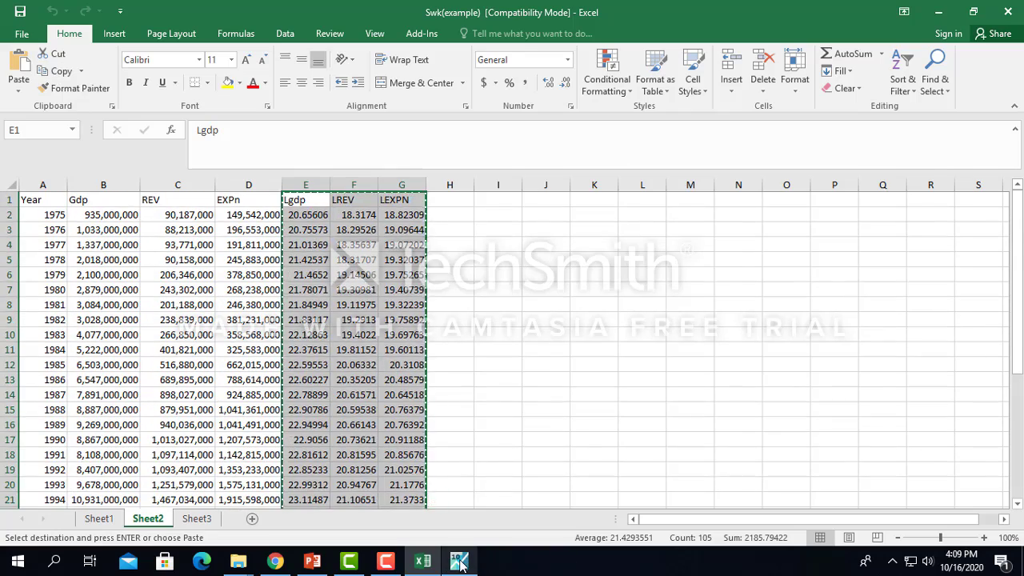
Step: Close and delete the old untitled GDP equation in EViews
left_click(460, 563)
left_click(676, 123)
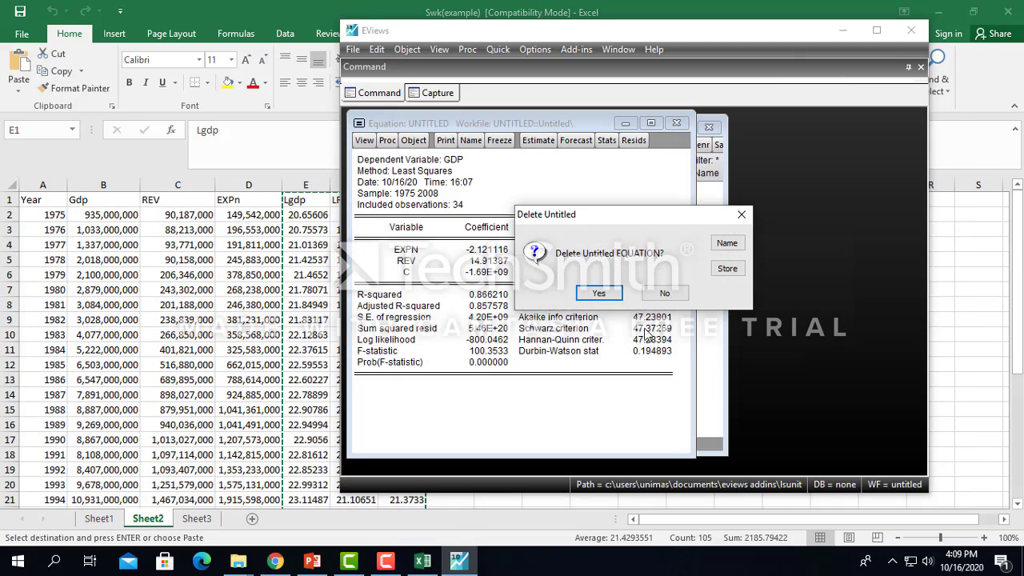
left_click(599, 293)
Step: Paste the copied logged data into an empty EViews group to create series lexpn, lgdp and lrev
left_click(876, 30)
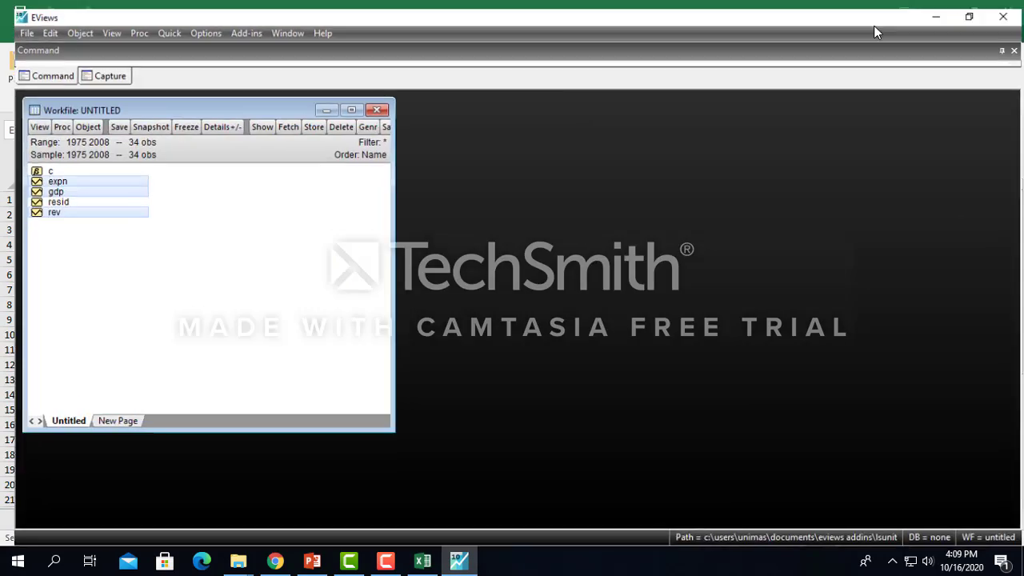
left_click(158, 25)
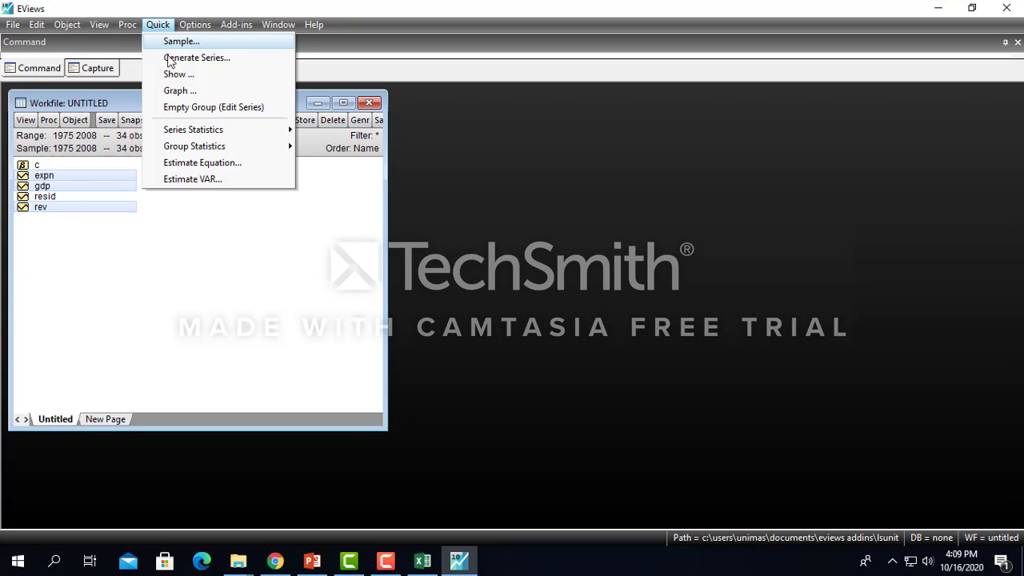
left_click(214, 114)
left_click_drag(408, 221, 533, 127)
left_click_drag(658, 208, 658, 195)
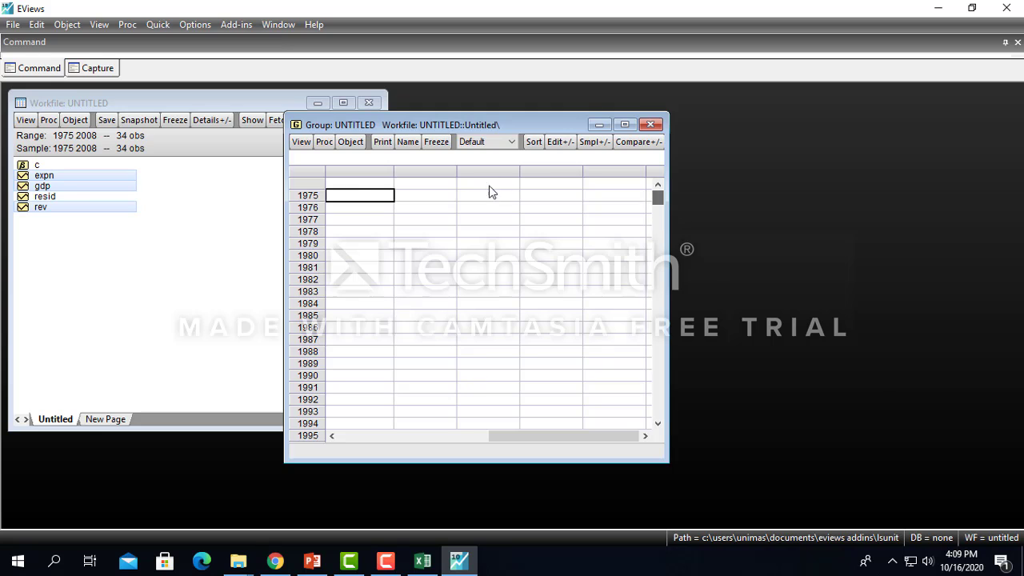
left_click(367, 184)
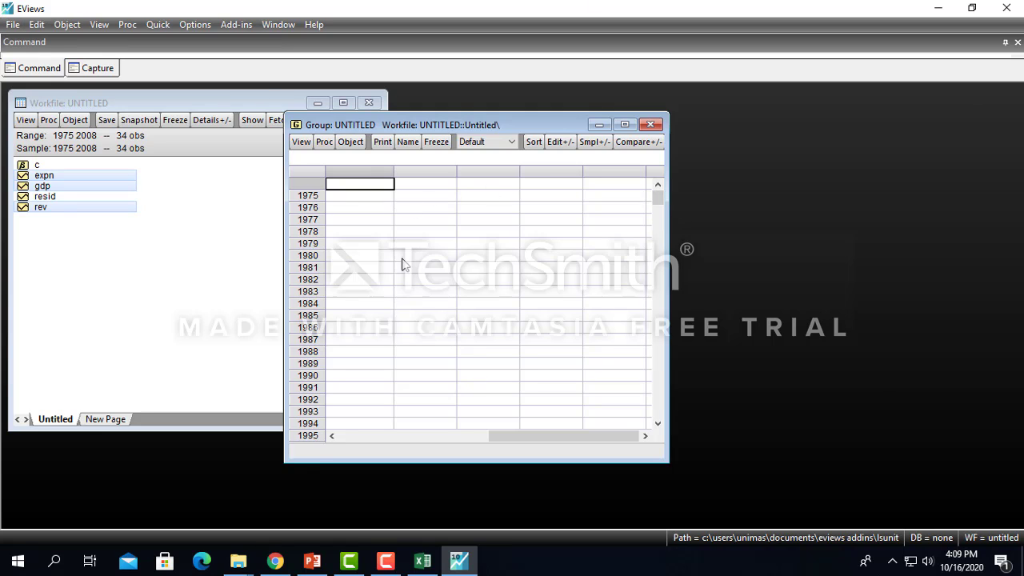
right_click(361, 186)
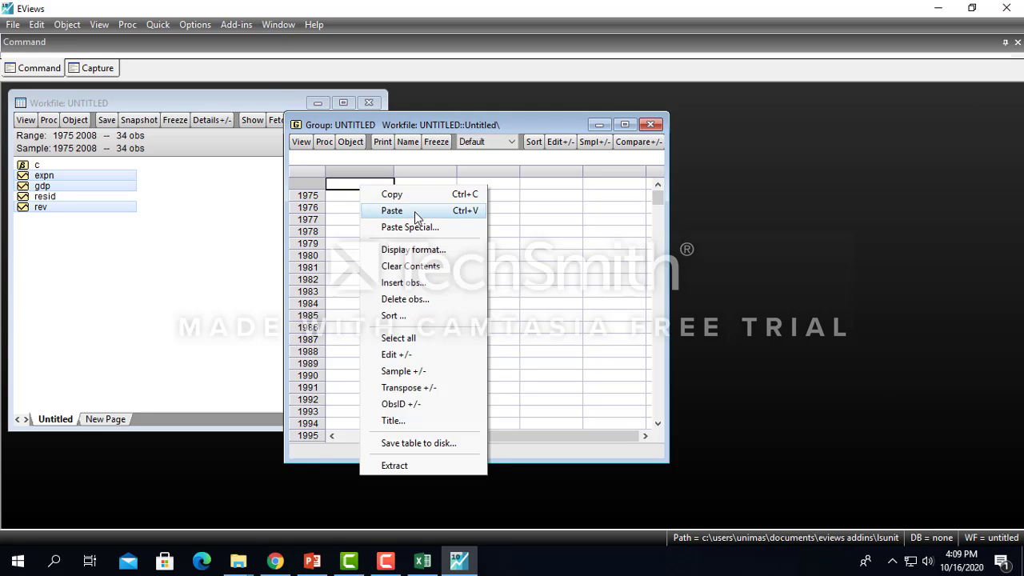
left_click(414, 212)
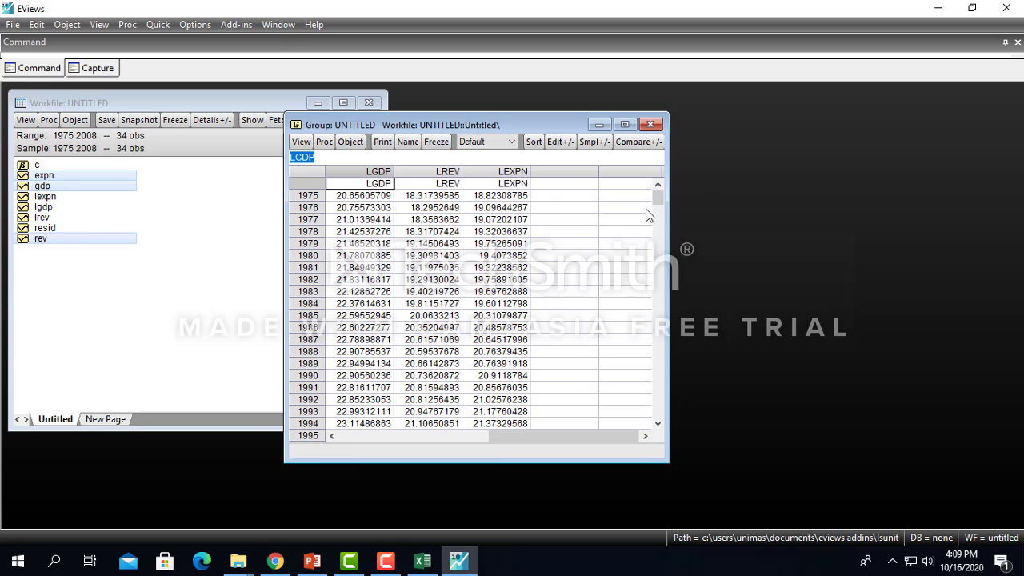
left_click(651, 125)
left_click(478, 306)
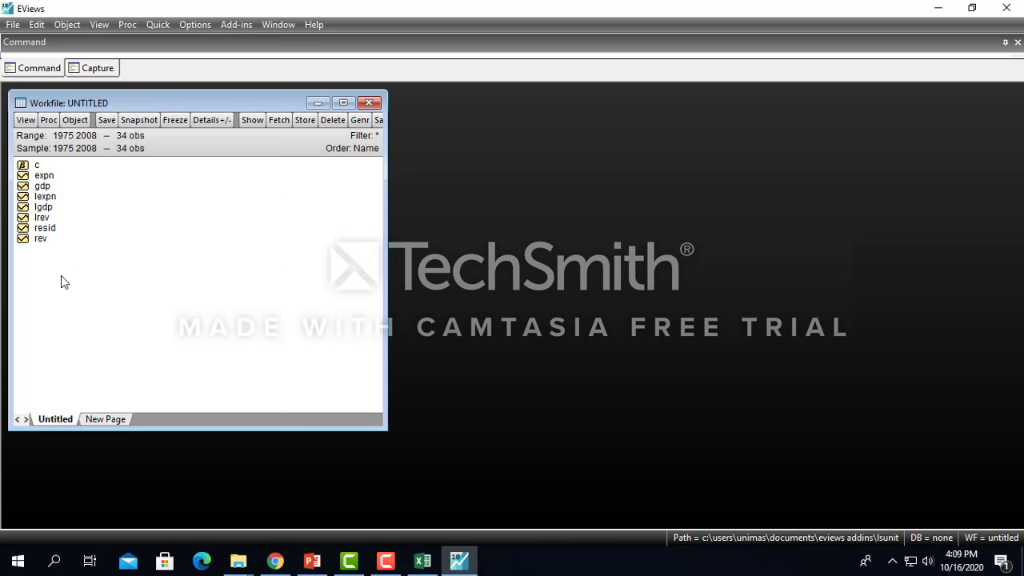
Step: Estimate LGDP on LEXPN and LREV by least squares (R-squared 0.947042) and bring up the equation slide
left_click(43, 208)
left_click(44, 196, "ctrl")
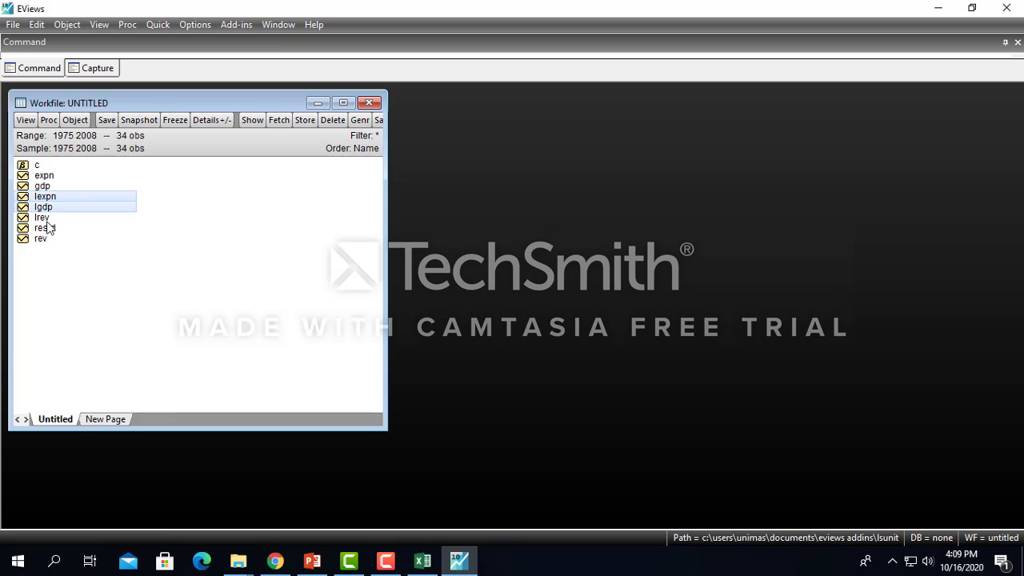
left_click(47, 221, "ctrl")
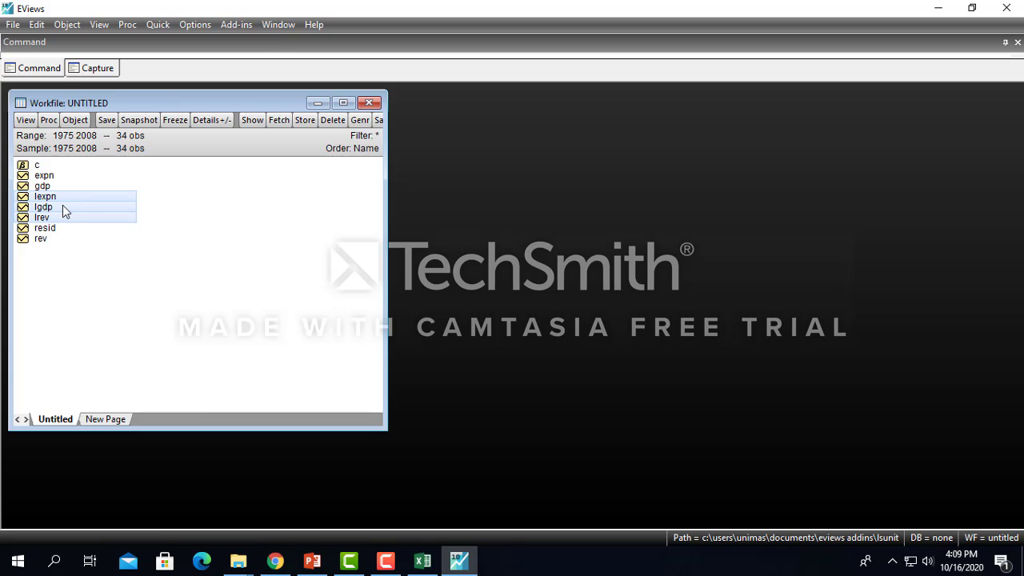
right_click(64, 211)
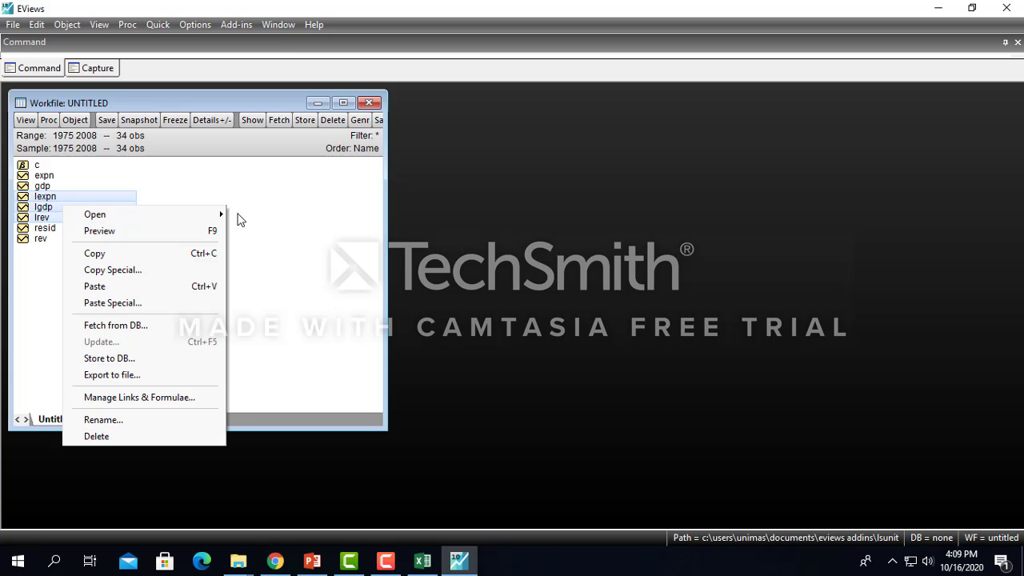
mouse_move(211, 216)
left_click(276, 232)
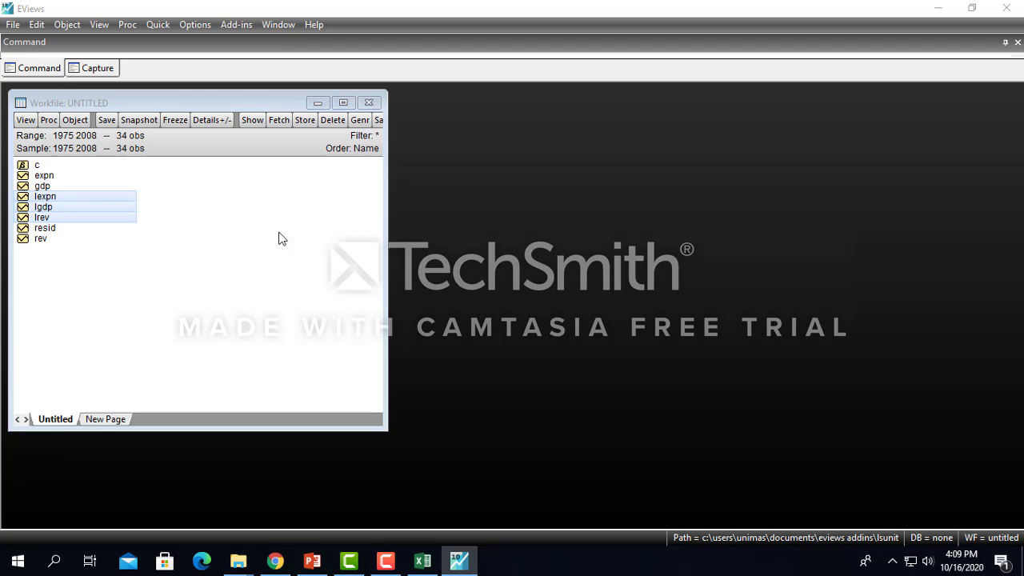
left_click(600, 417)
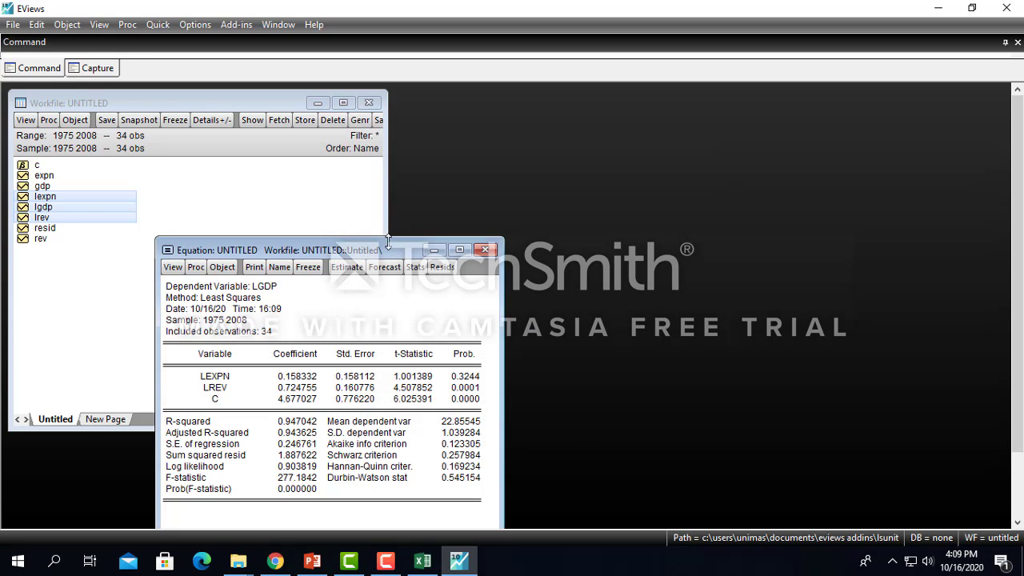
left_click_drag(382, 249, 541, 119)
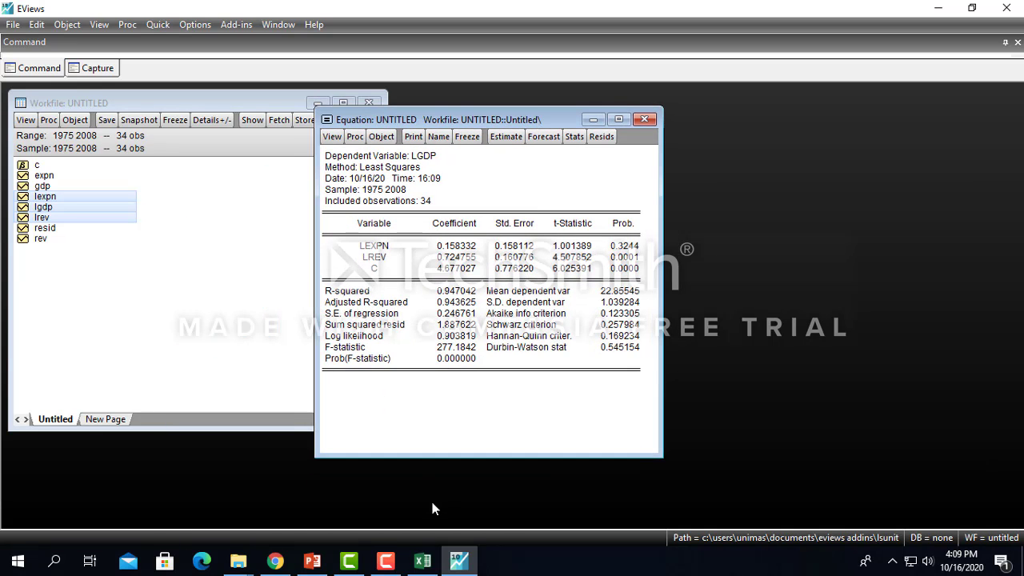
left_click(312, 560)
scroll(746, 412, "up", 1)
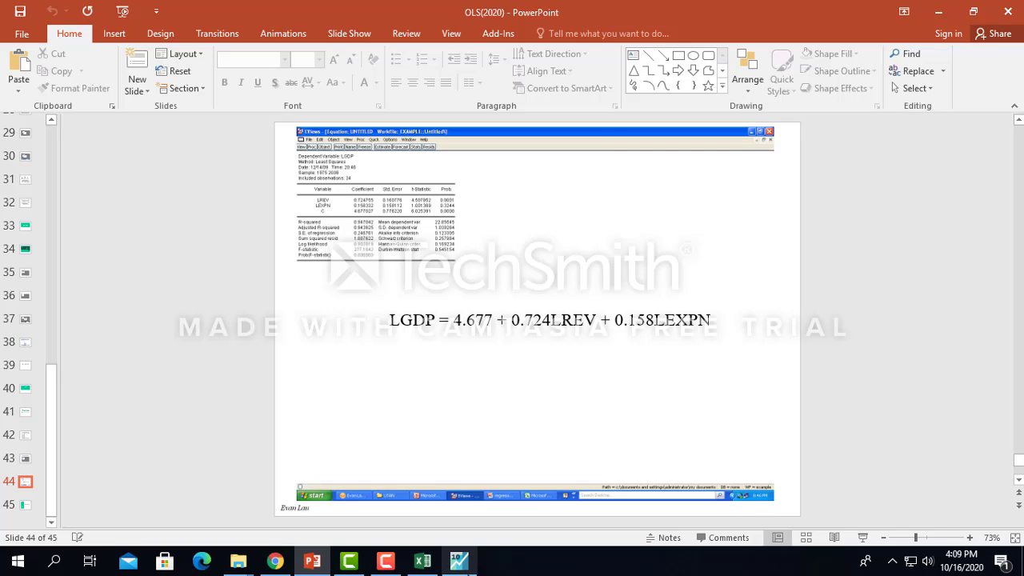
Step: Place EViews beside slide 44 to compare the LGDP equation output, then maximize it again
left_click(462, 560)
left_click(972, 10)
left_click_drag(631, 26, 825, 20)
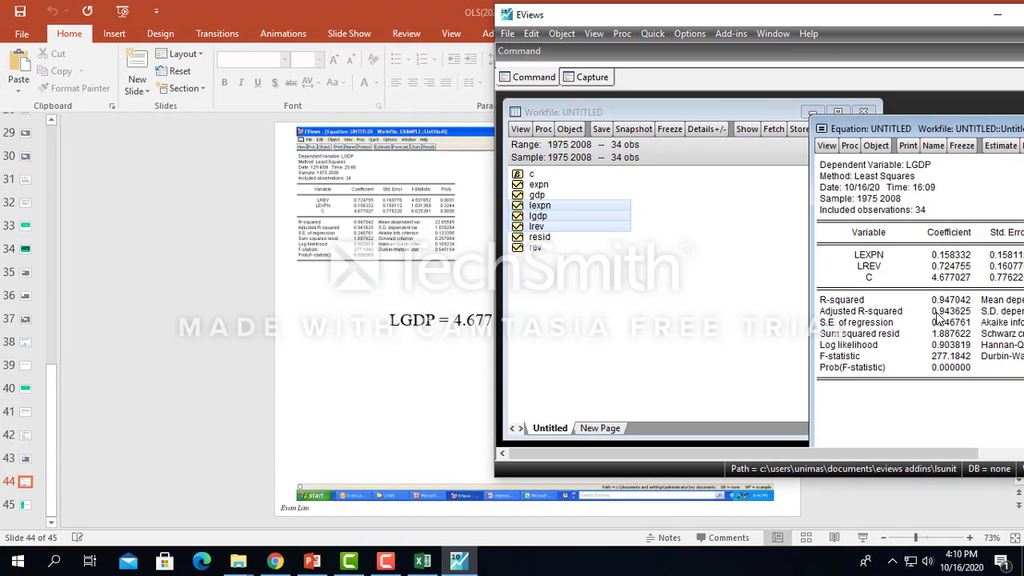
left_click_drag(945, 128, 665, 119)
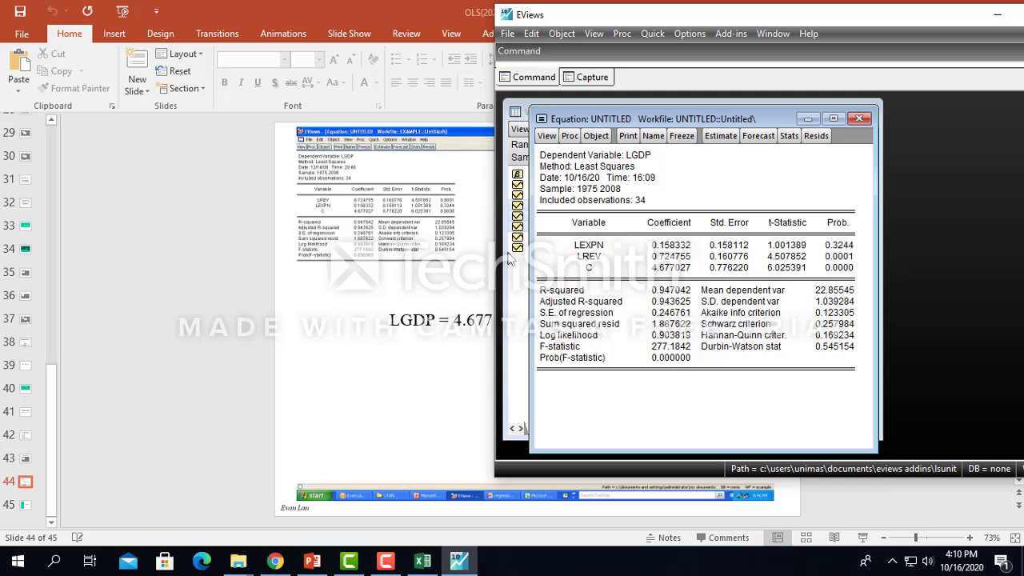
left_click_drag(495, 254, 291, 244)
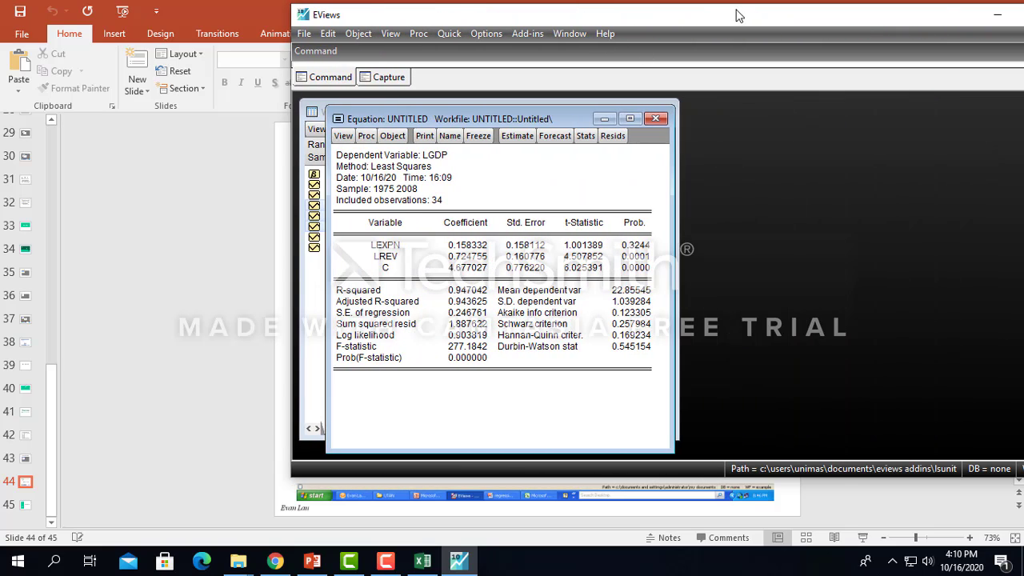
left_click_drag(888, 15, 830, 29)
left_click(973, 29)
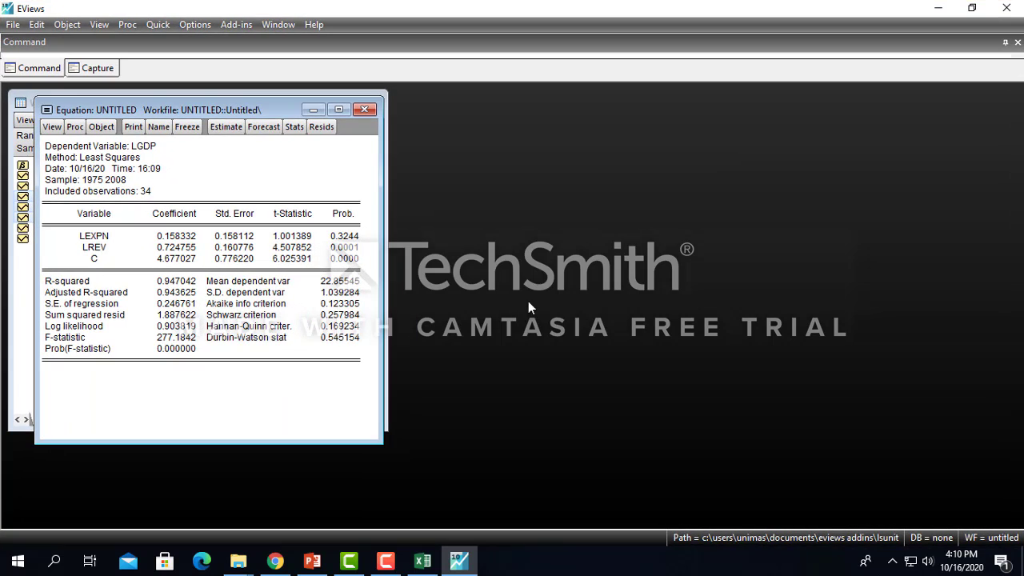
left_click_drag(310, 111, 366, 112)
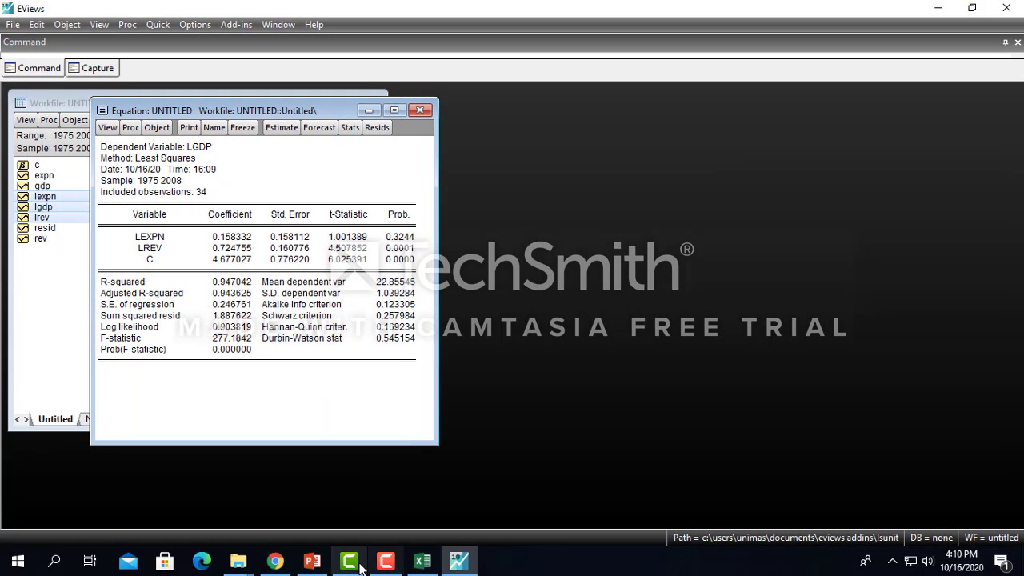
Step: Advance the presentation to slide 45, 'Tired? More to come', and return to the EViews equation
mouse_move(312, 560)
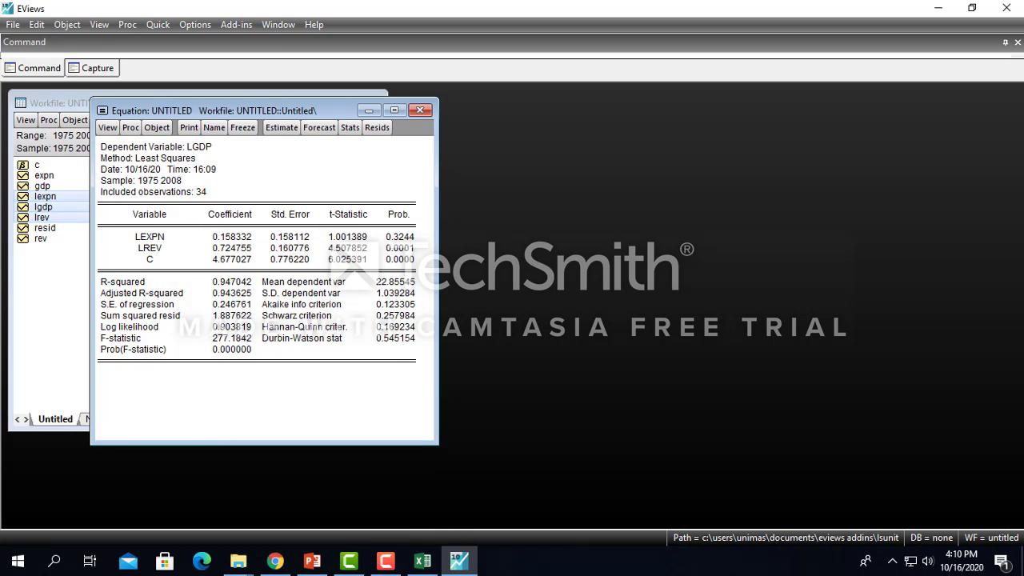
left_click(312, 559)
scroll(854, 418, "down", 1)
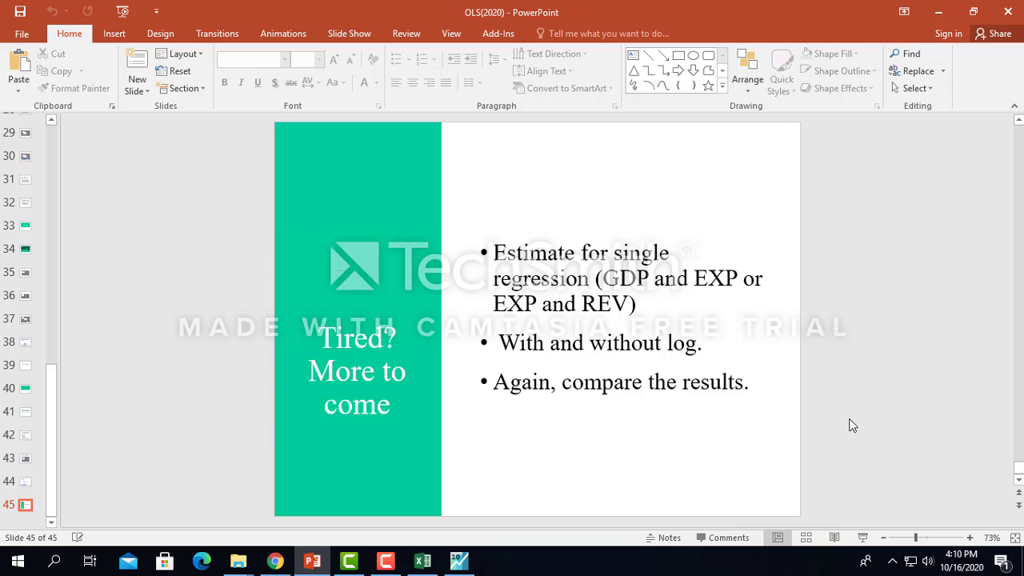
left_click(459, 560)
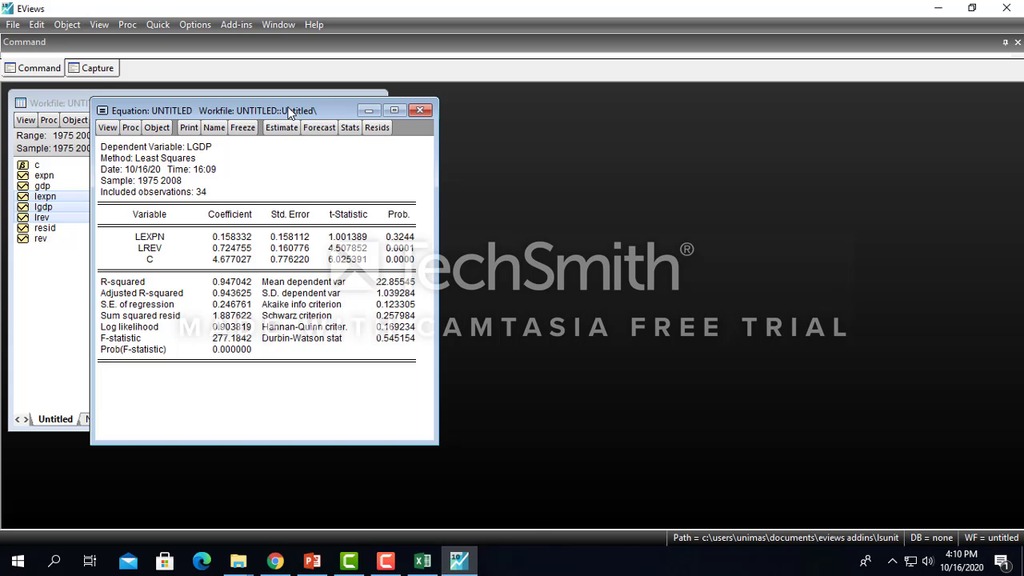
Step: Show the residual histogram and normality test for the LGDP equation, maximized
left_click(107, 127)
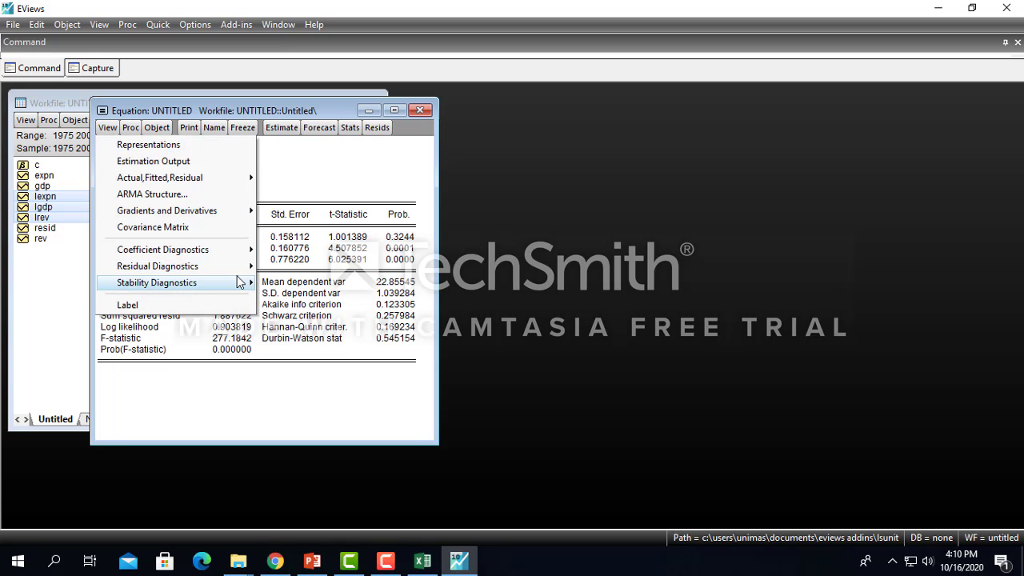
mouse_move(224, 288)
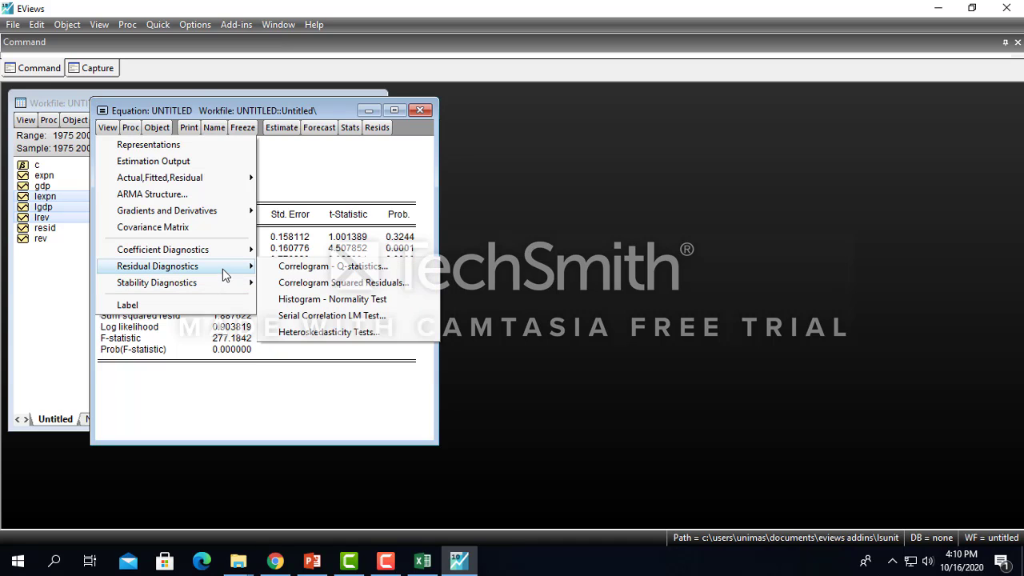
left_click(350, 299)
left_click(394, 110)
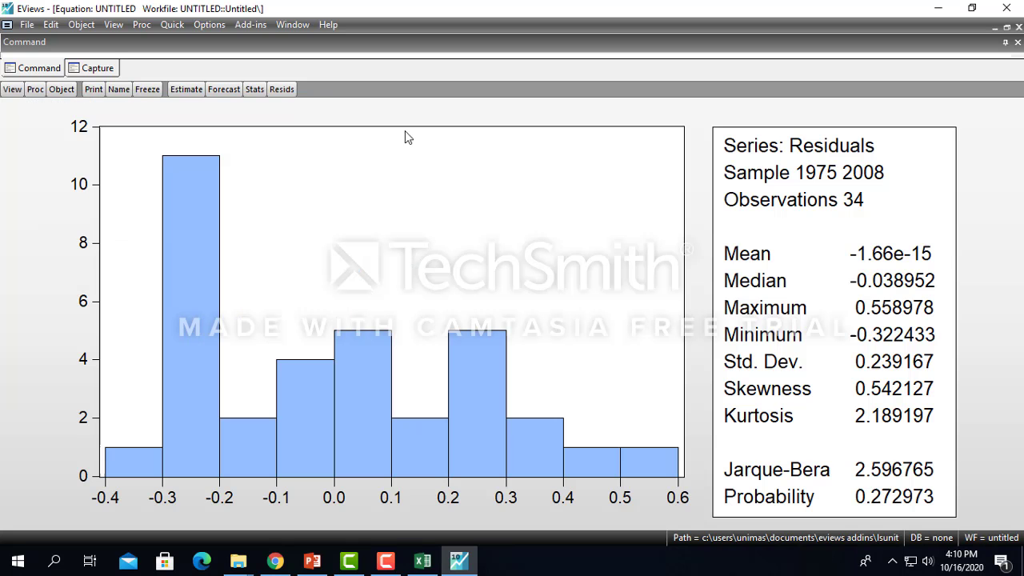
Step: Run the Breusch-Godfrey serial correlation LM test with 2 lags (F-statistic 14.91846, probability 0.0000)
left_click(12, 91)
mouse_move(108, 230)
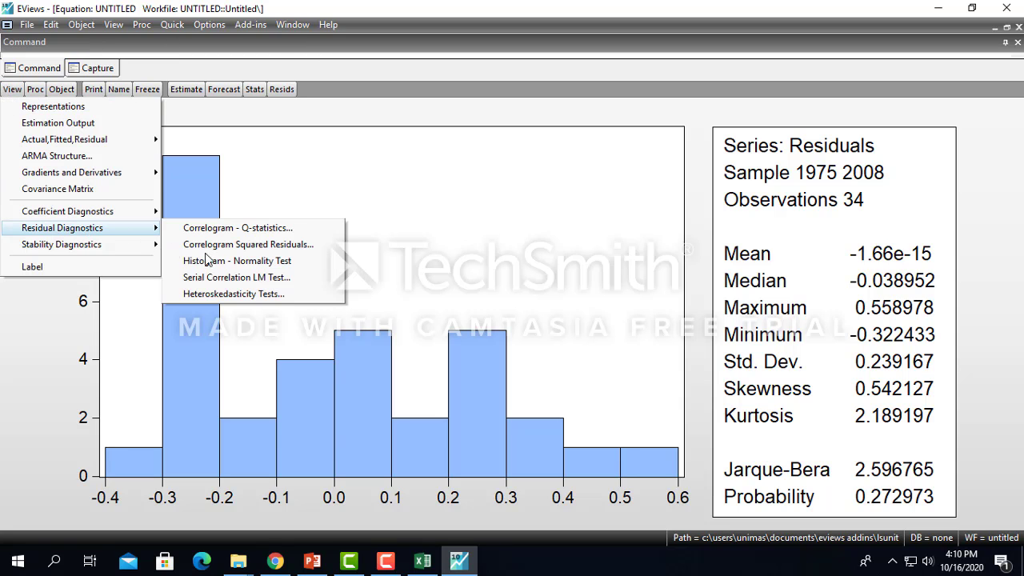
left_click(252, 277)
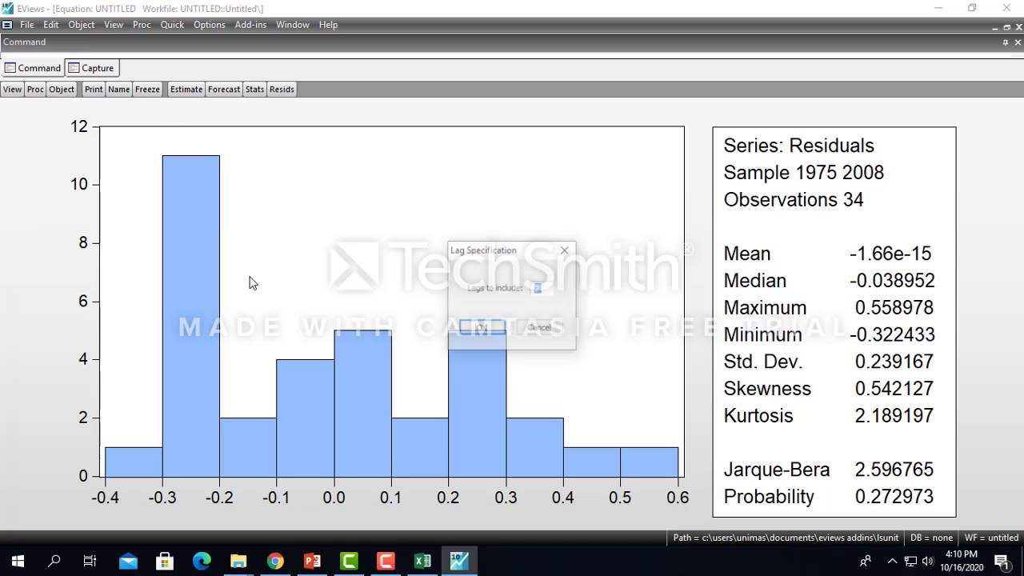
left_click(488, 330)
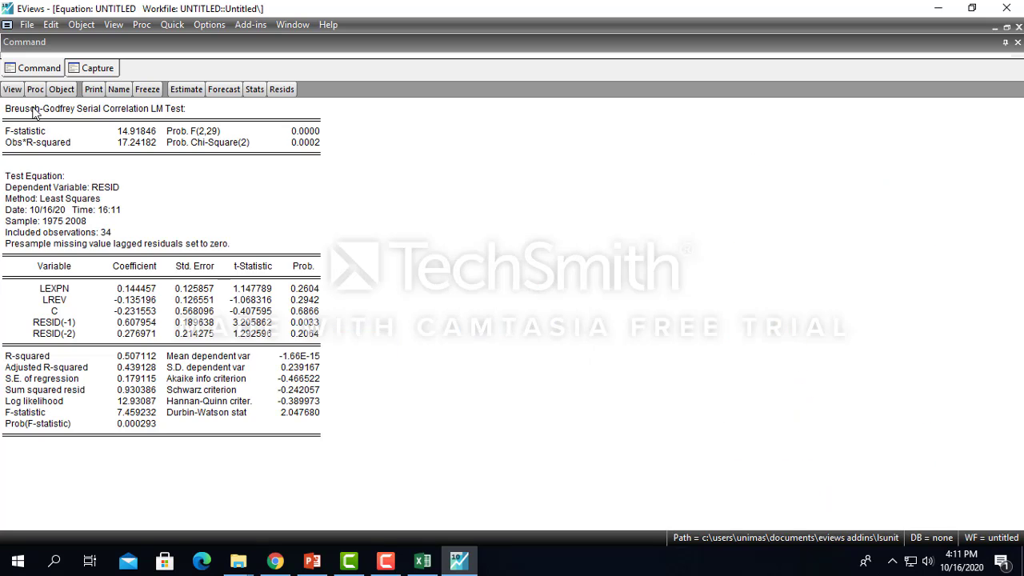
left_click(11, 111)
left_click_drag(170, 120, 335, 174)
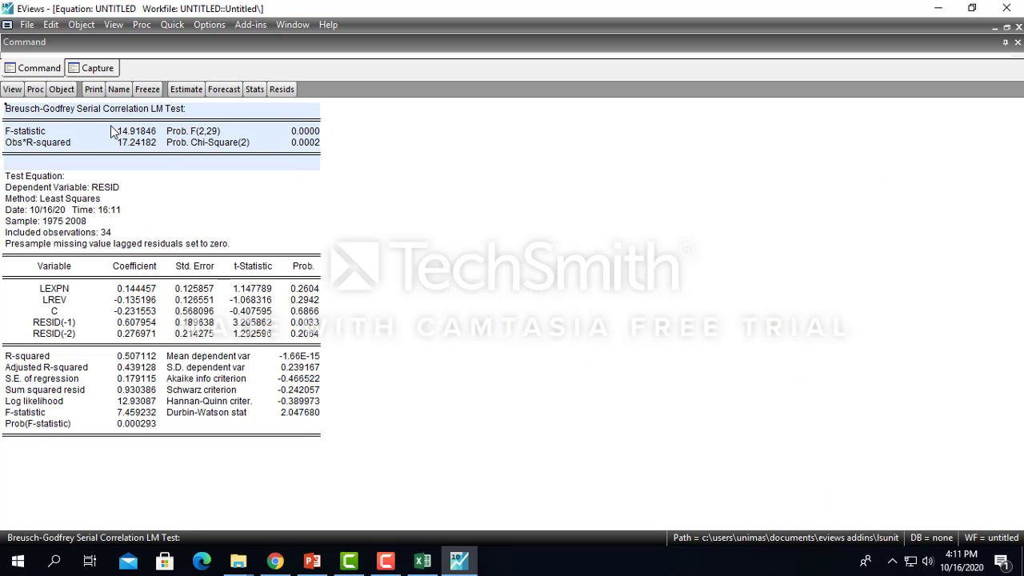
Step: Run the White heteroskedasticity test: F-statistic 3.138273, Prob. F(5,28) 0.0226
left_click(12, 88)
mouse_move(120, 228)
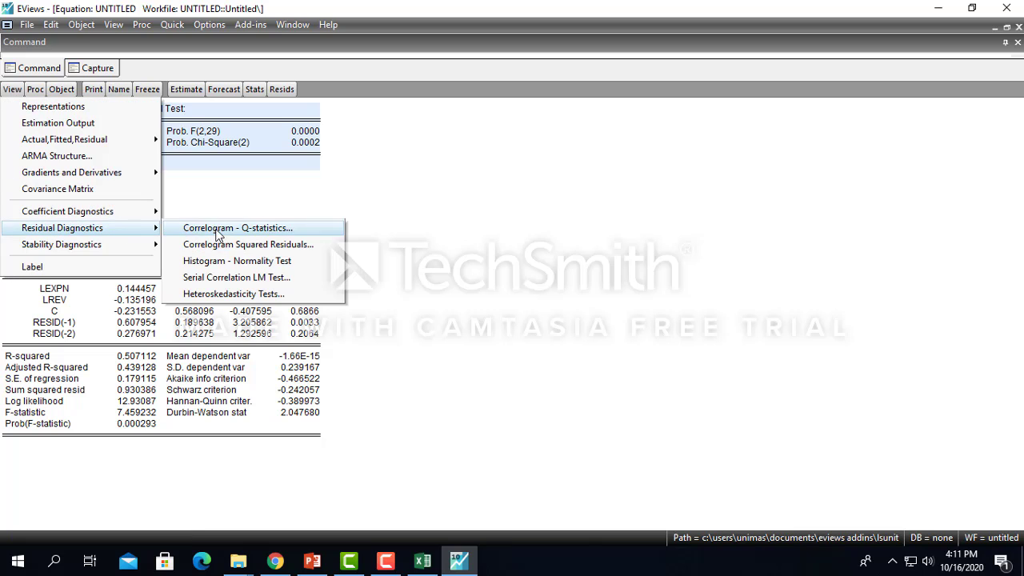
left_click(232, 293)
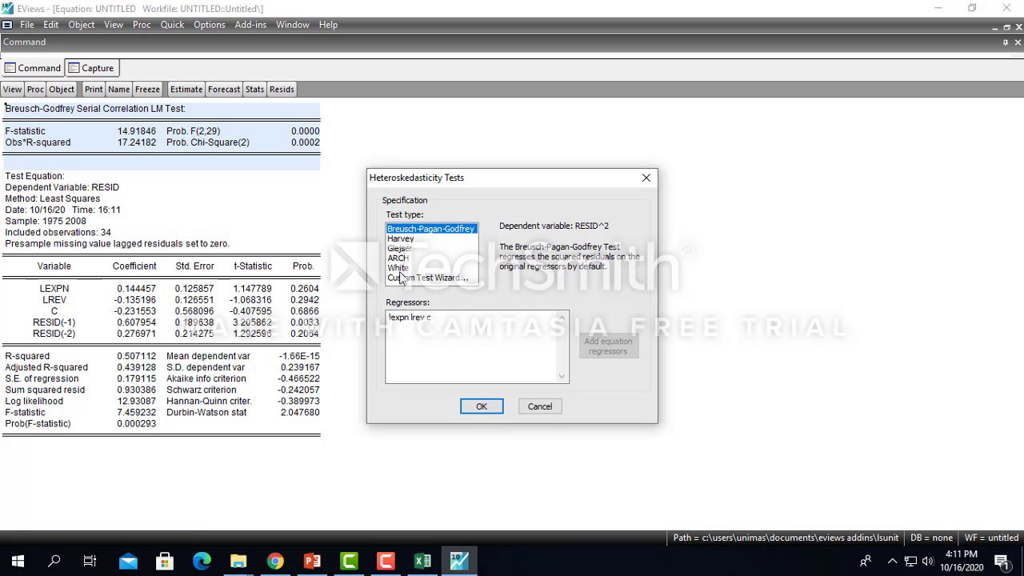
left_click(400, 268)
left_click(480, 406)
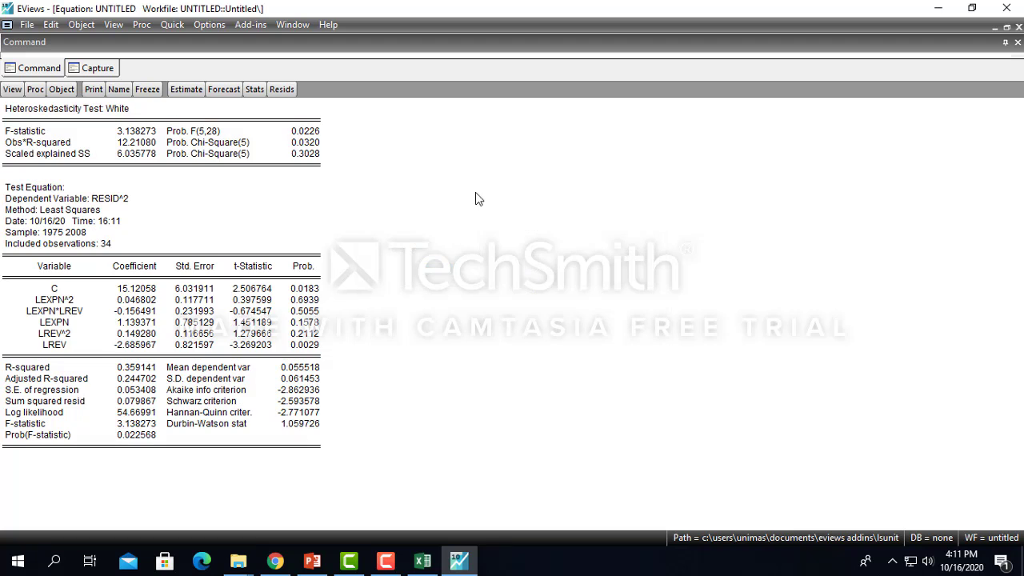
left_click_drag(5, 107, 332, 168)
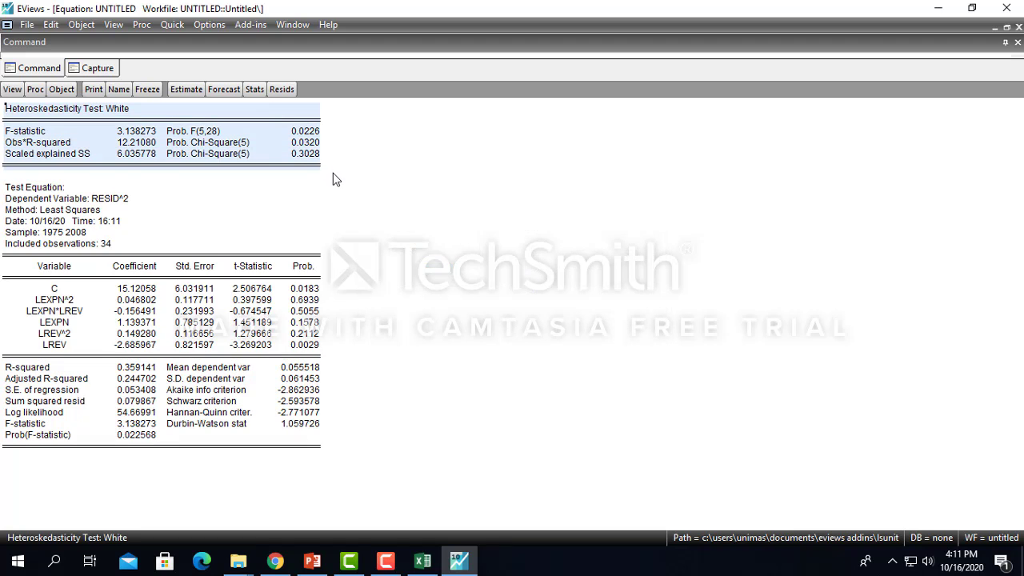
left_click_drag(15, 132, 322, 131)
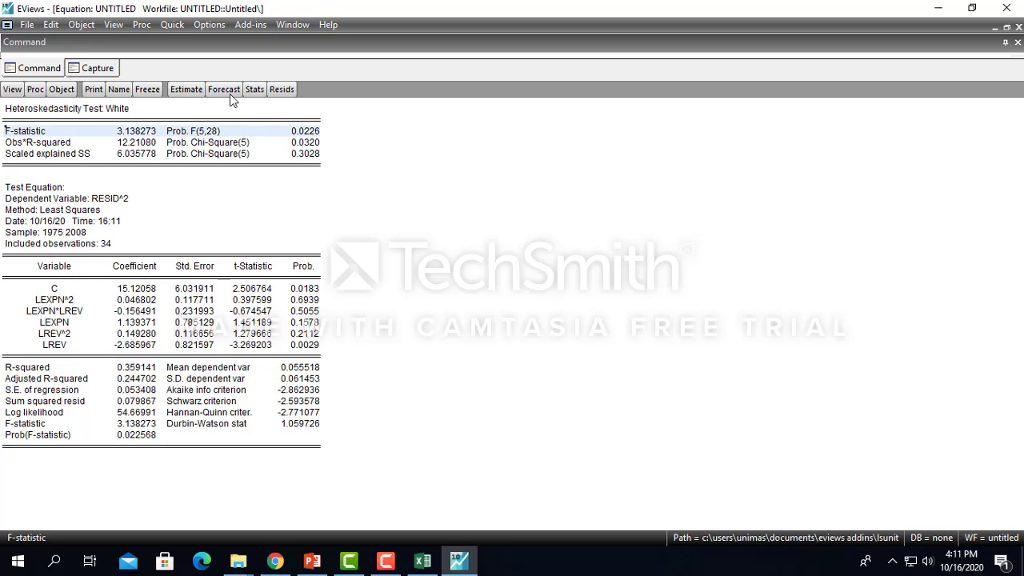
Step: Open the Ramsey RESET test from the equation's Stability Diagnostics
left_click(14, 93)
mouse_move(151, 232)
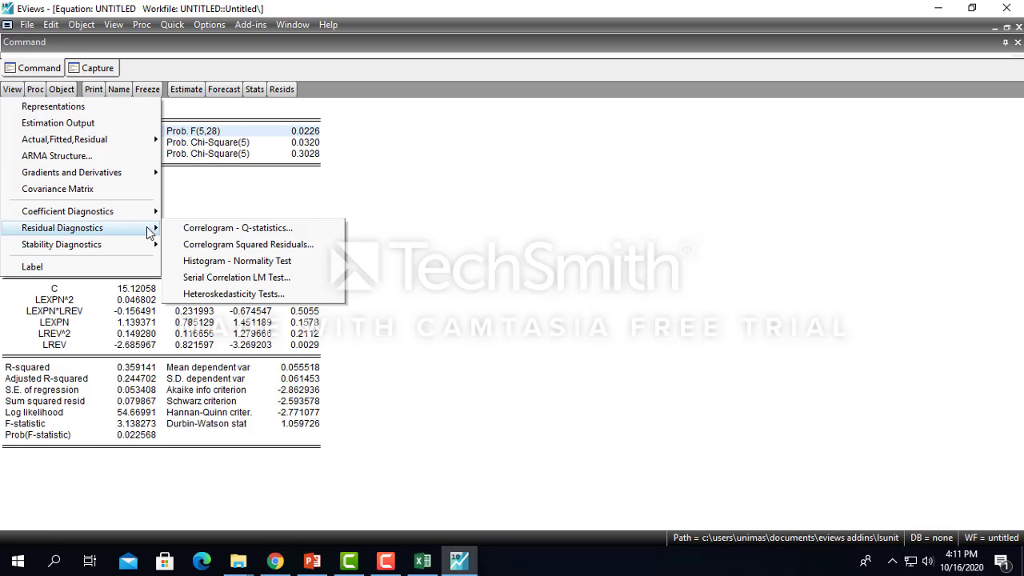
mouse_move(130, 247)
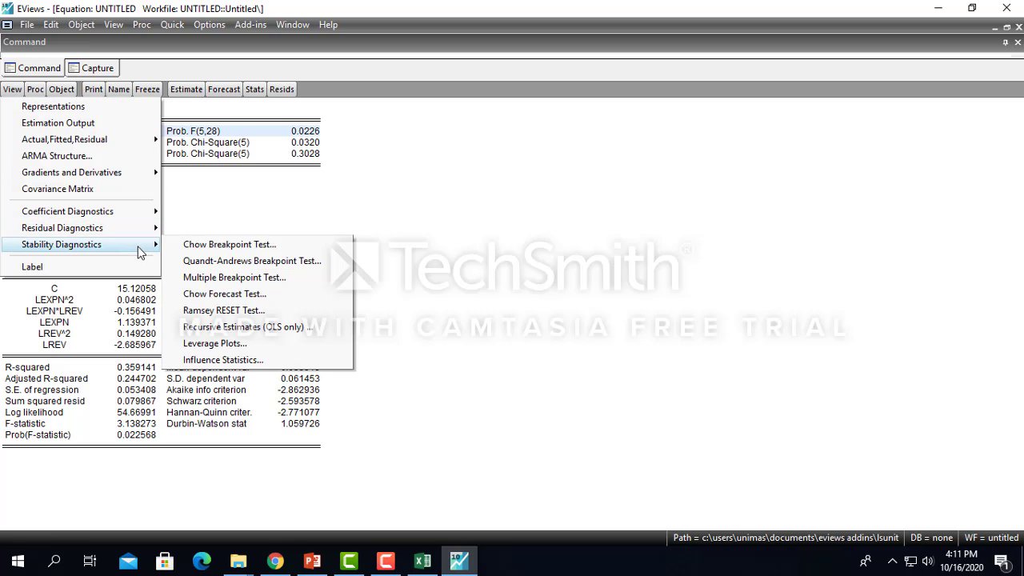
left_click(240, 311)
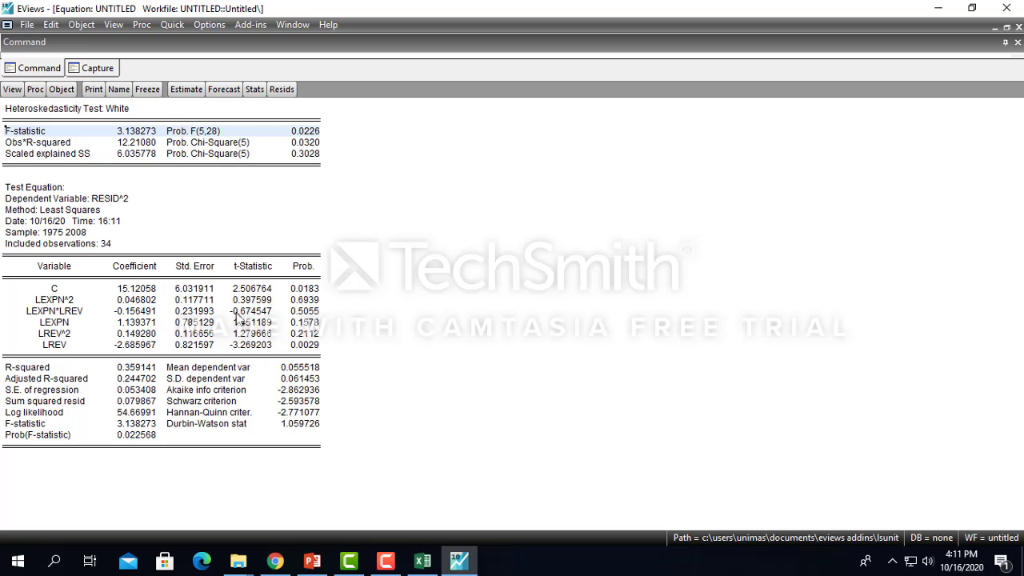
Step: Run the RESET test with one fitted term (F 4.025556, probability 0.0539), then open Recursive Estimates
left_click(486, 333)
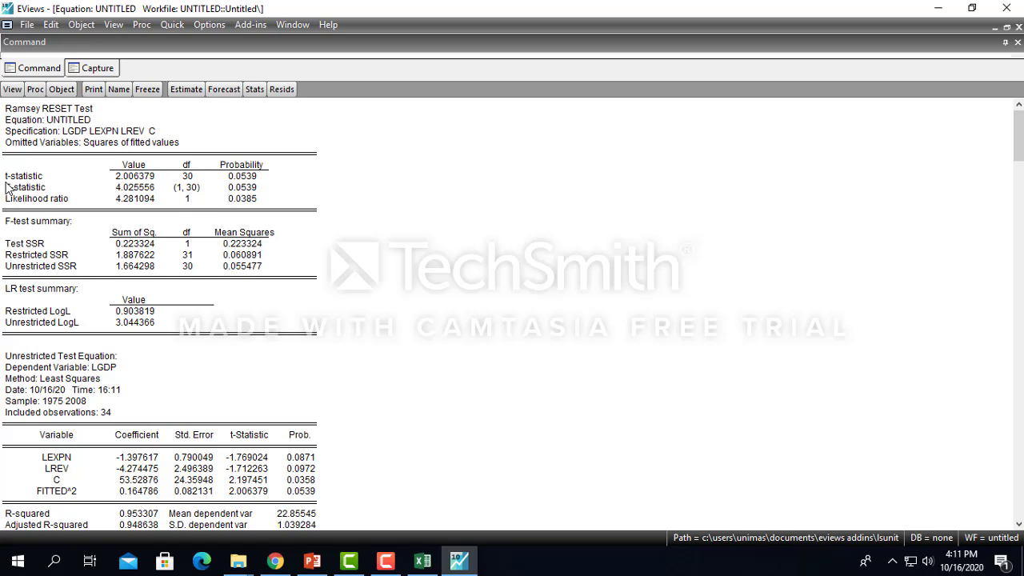
left_click_drag(4, 190, 268, 192)
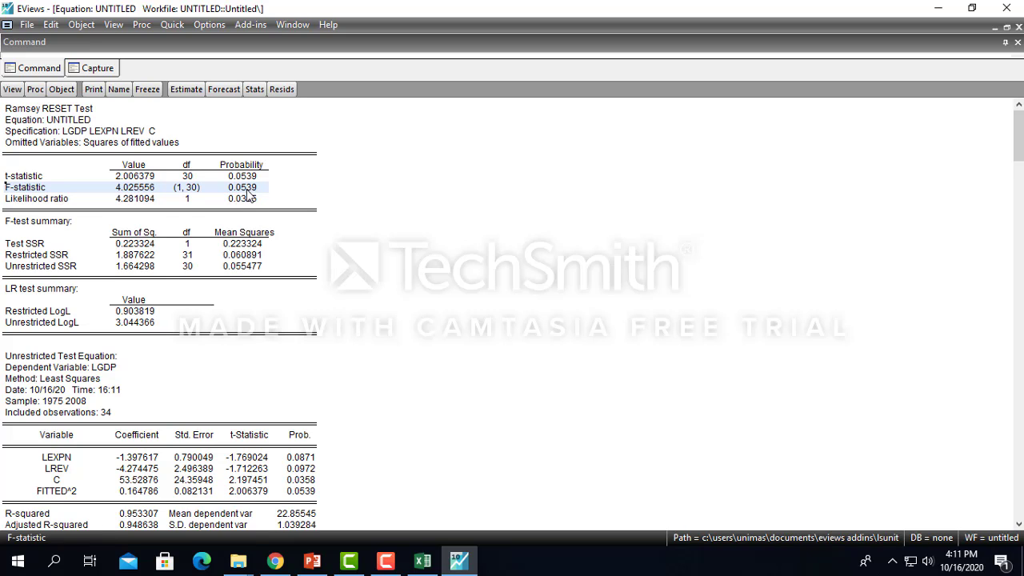
left_click(11, 91)
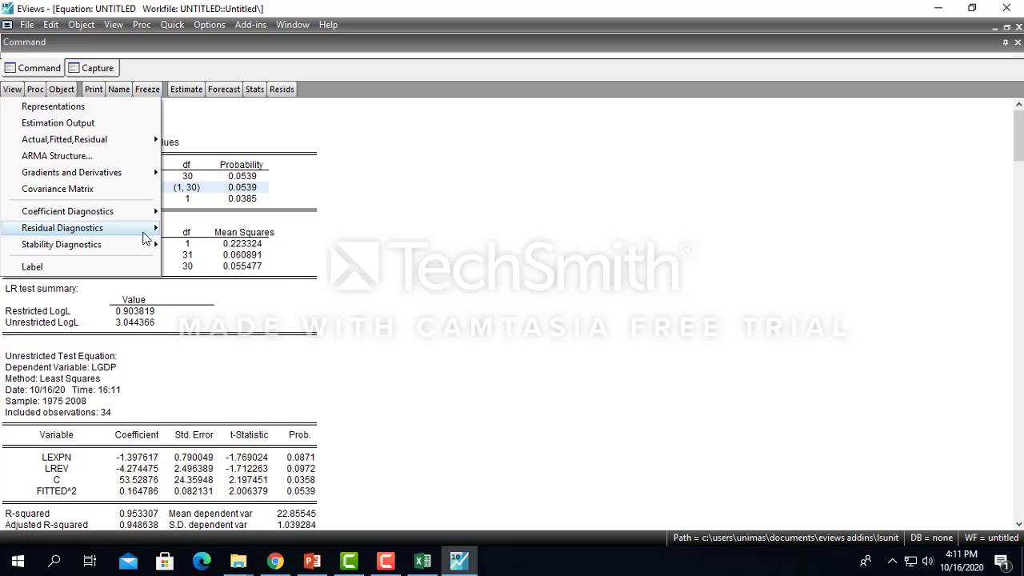
mouse_move(145, 239)
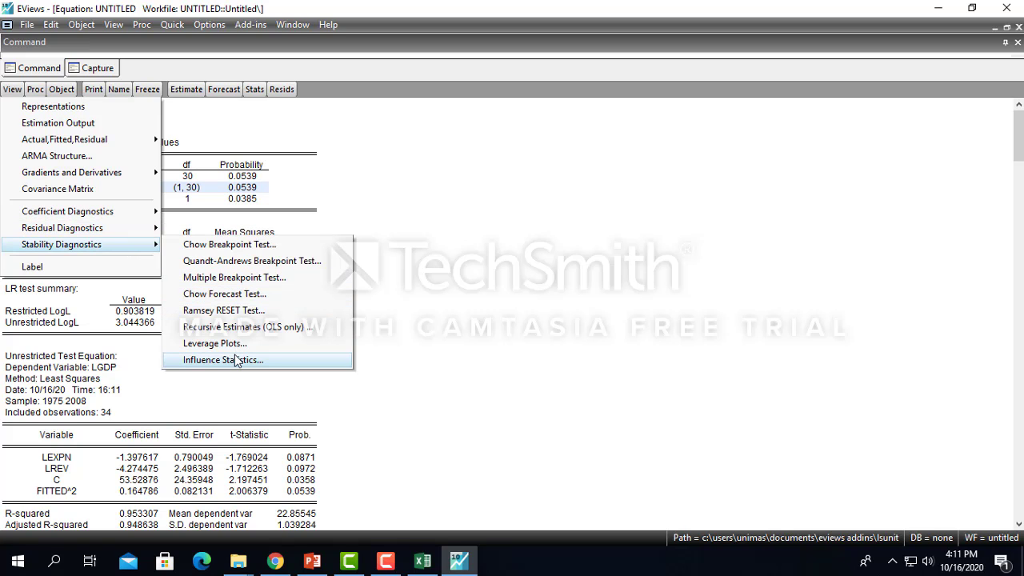
left_click(240, 328)
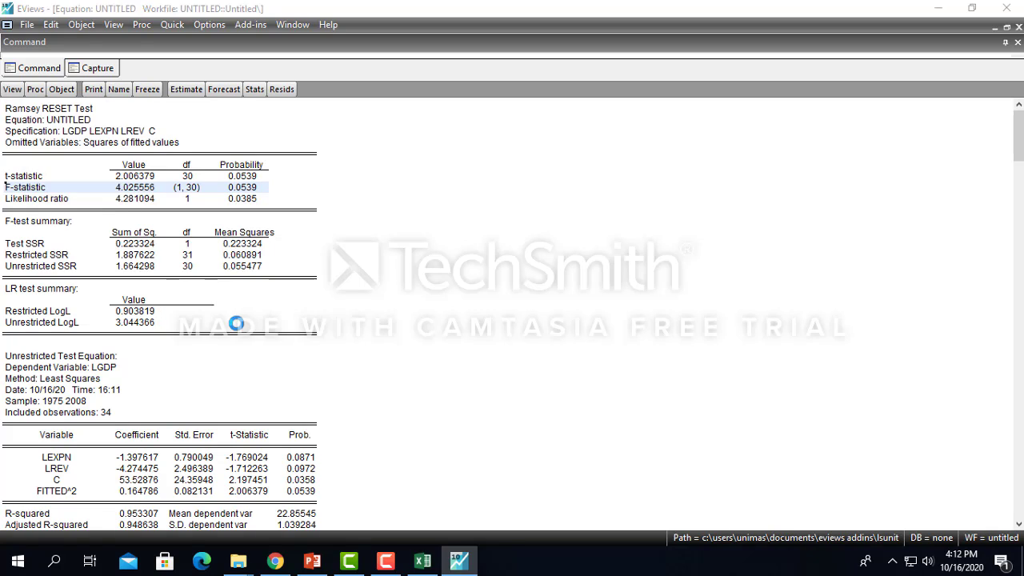
Step: Plot the CUSUM of Squares test for 1978–2008 against 5% significance bands
left_click(408, 250)
left_click(446, 266)
left_click(548, 329)
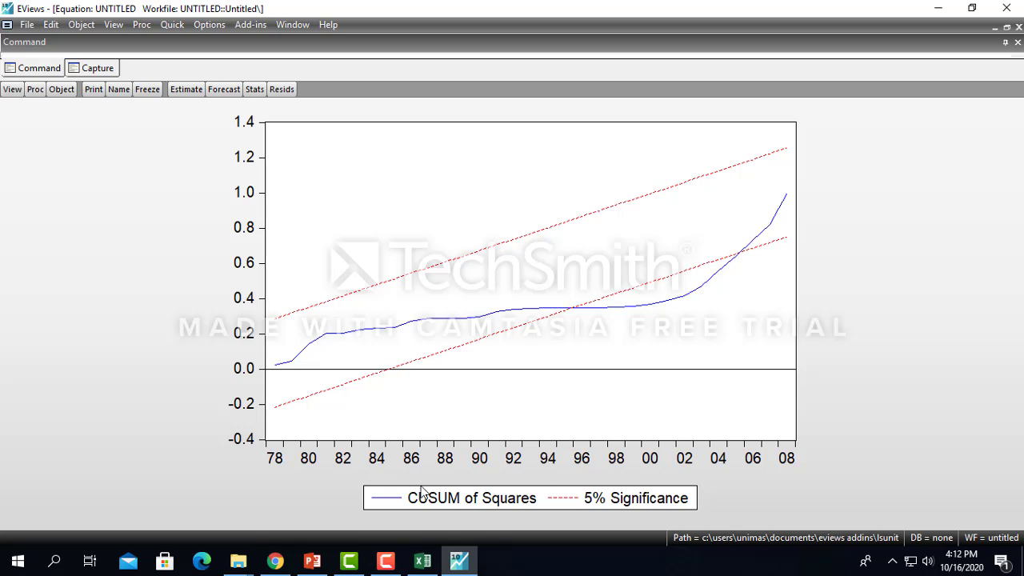
left_click(398, 565)
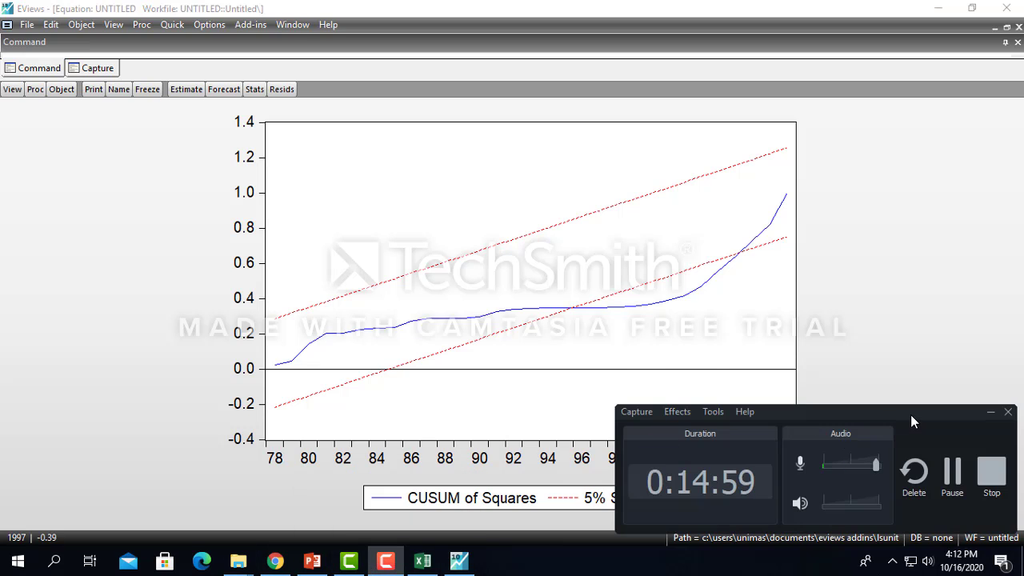
left_click(460, 564)
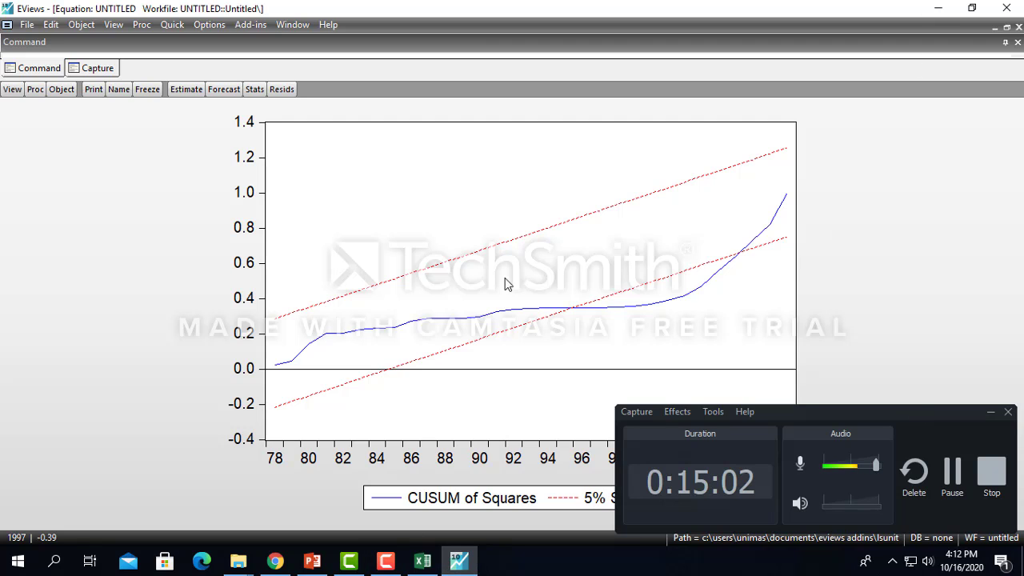
Step: Bring up PowerPoint's closing slide 45, 'Tired? More to come', with the follow-up exercise bullets
left_click(316, 563)
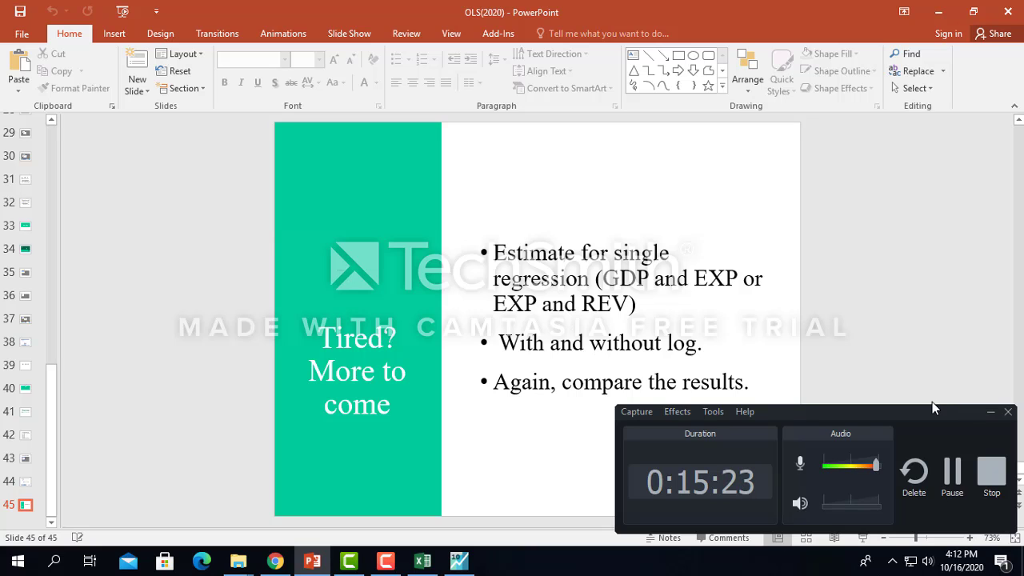
left_click_drag(928, 410, 820, 374)
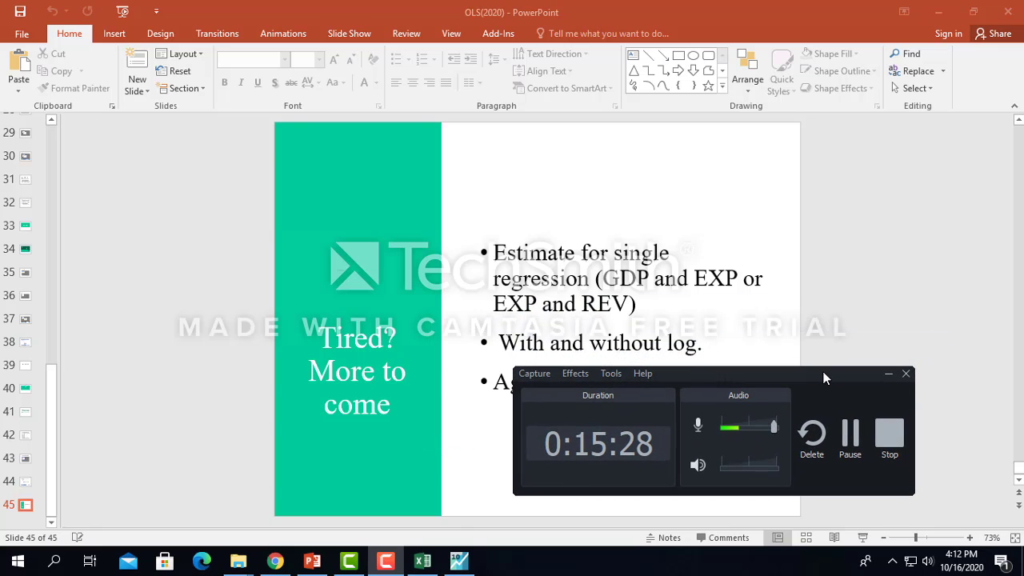
Step: Close and delete the untitled LGDP equation, leaving the workfile with raw and logged series
left_click(478, 561)
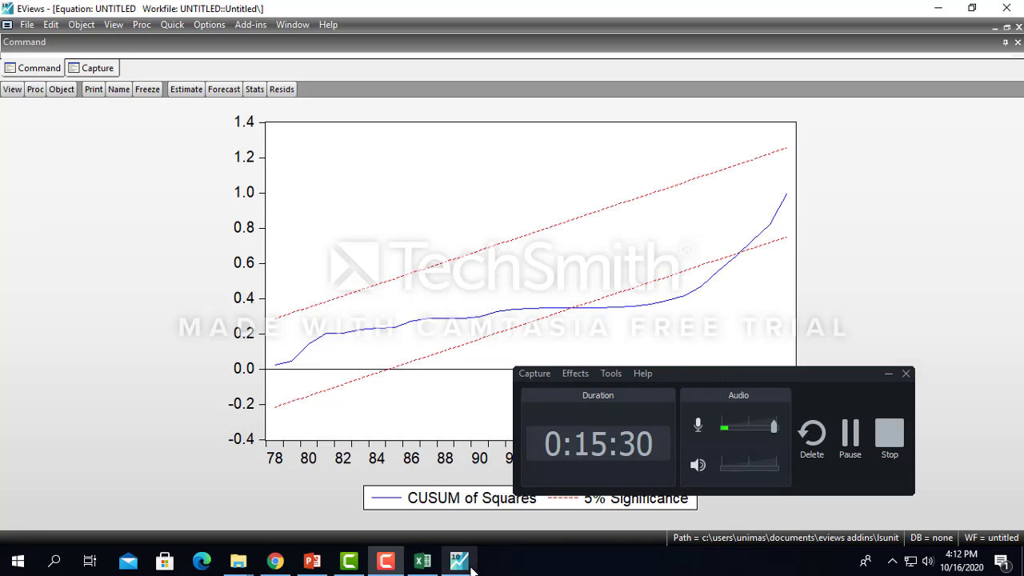
left_click(1006, 28)
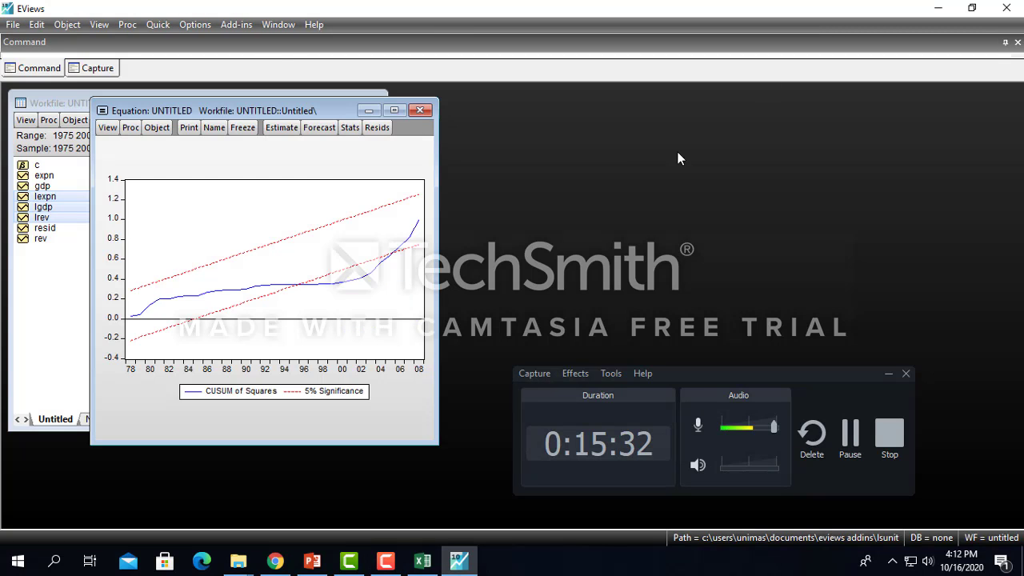
left_click(420, 112)
left_click(477, 311)
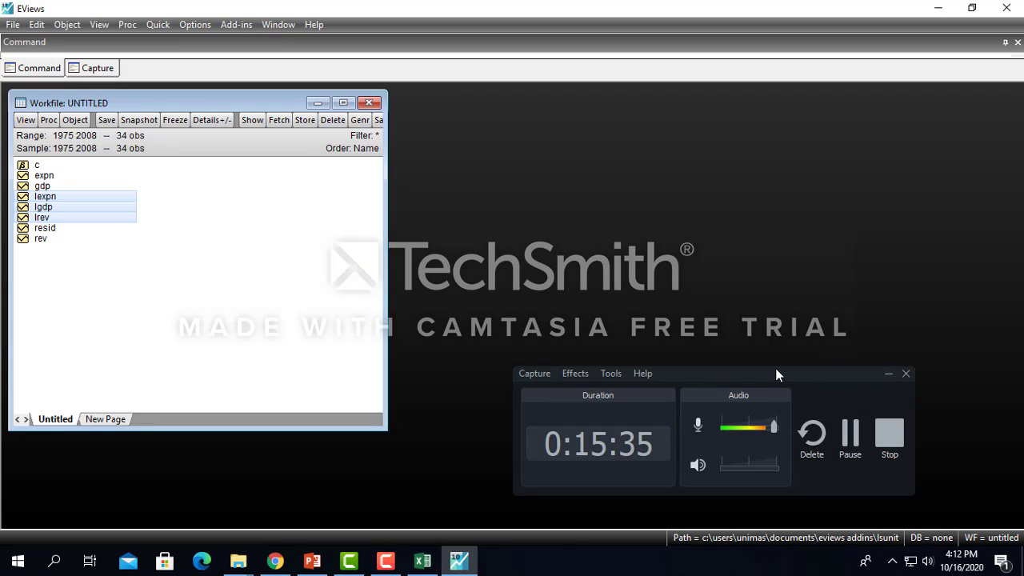
left_click_drag(775, 368, 577, 252)
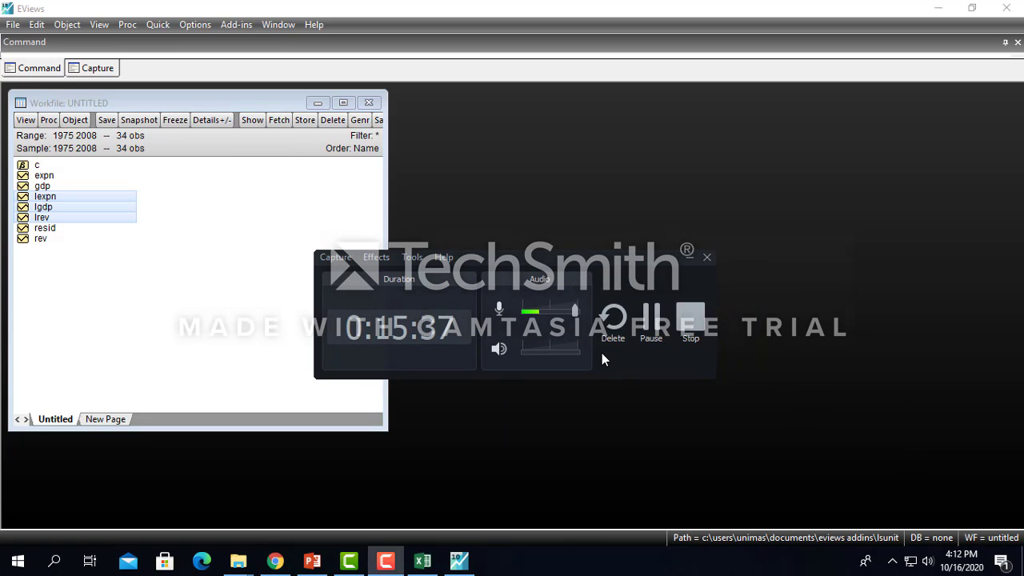